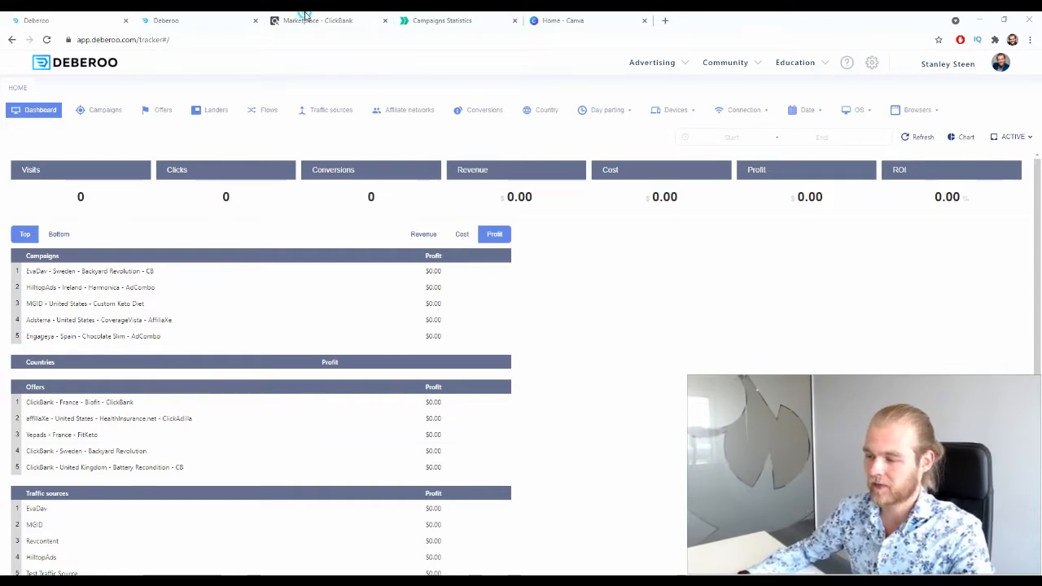
Open the Smoothie Diet: 21 Day Rapid Weight Loss Program offer from the ClickBank marketplace and review its sales page
{"action": "key", "text": "ctrl+Tab"}
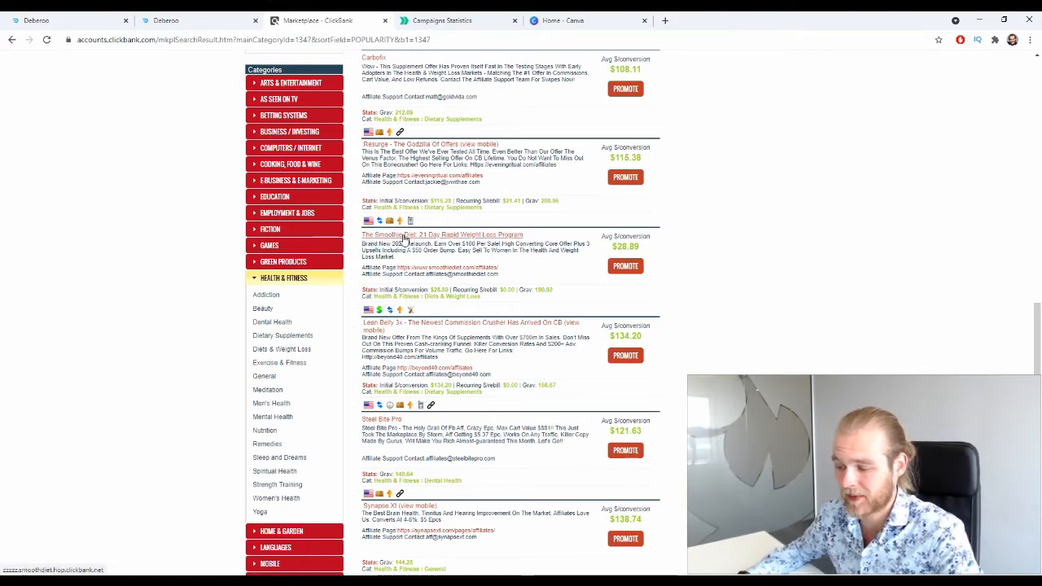
{"action": "left_click", "coordinate": [403, 236]}
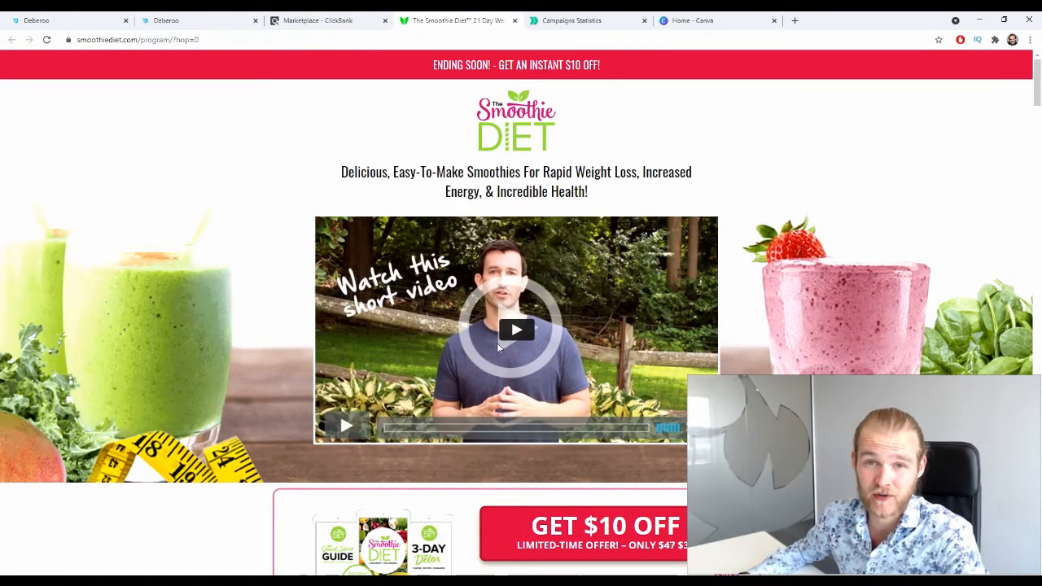
{"action": "scroll", "coordinate": [755, 210], "scroll_direction": "down", "scroll_amount": 4}
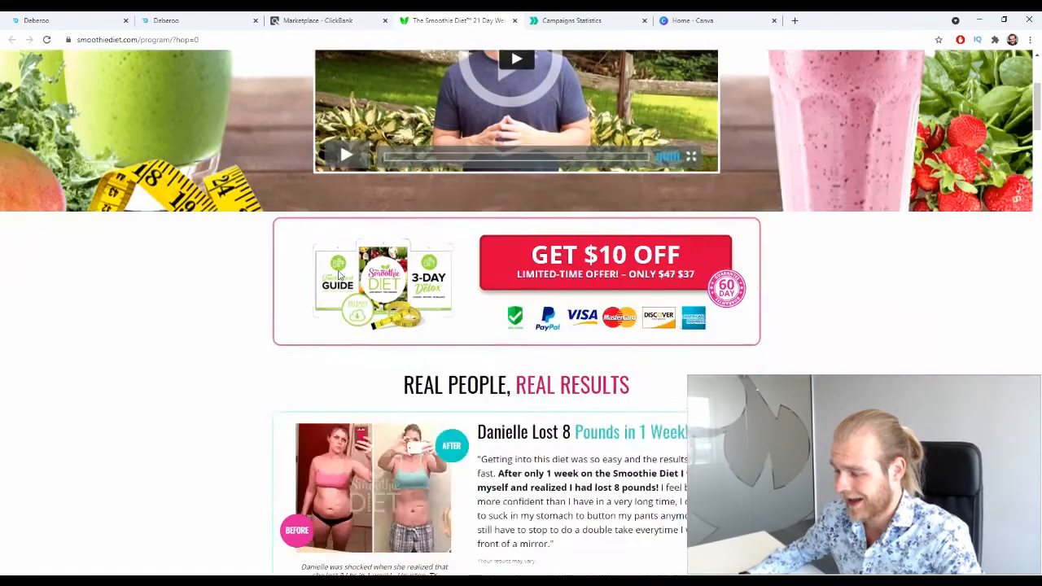
{"action": "scroll", "coordinate": [755, 210], "scroll_direction": "down", "scroll_amount": 5}
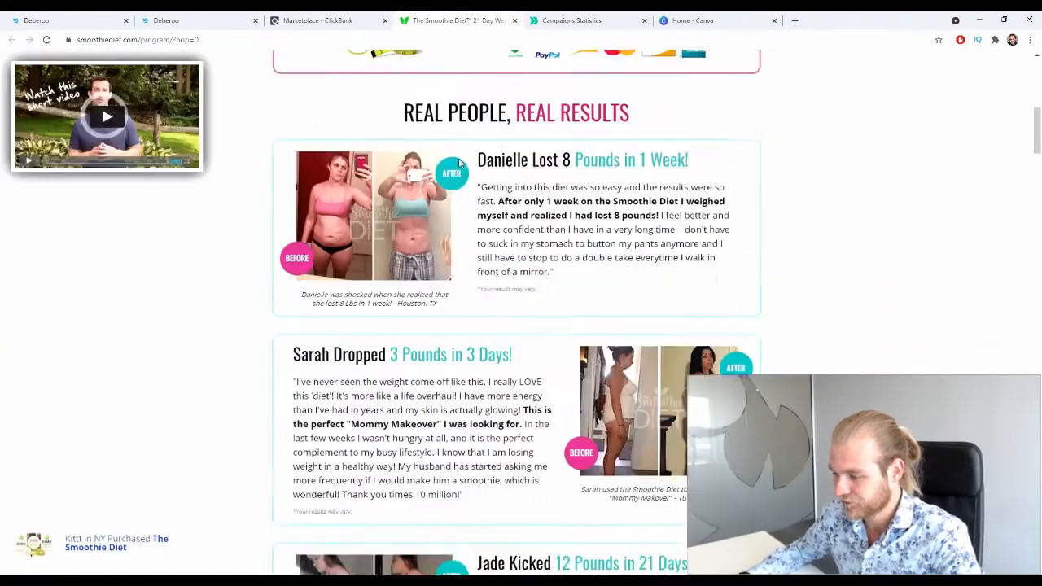
{"action": "scroll", "coordinate": [502, 115], "scroll_direction": "down", "scroll_amount": 6}
{"action": "scroll", "coordinate": [330, 207], "scroll_direction": "up", "scroll_amount": 2}
{"action": "scroll", "coordinate": [329, 207], "scroll_direction": "down", "scroll_amount": 1}
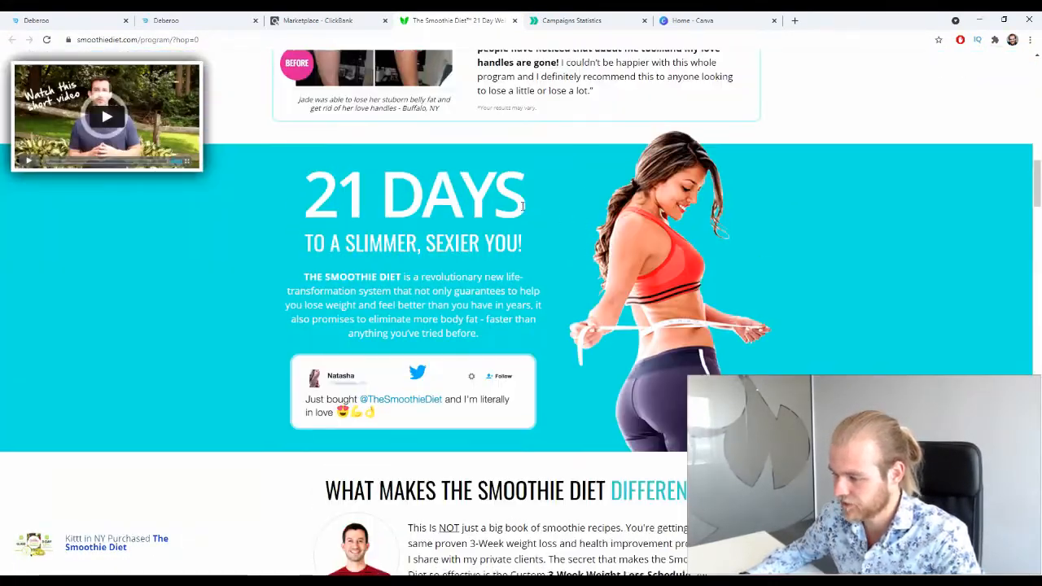
{"action": "scroll", "coordinate": [551, 212], "scroll_direction": "down", "scroll_amount": 10}
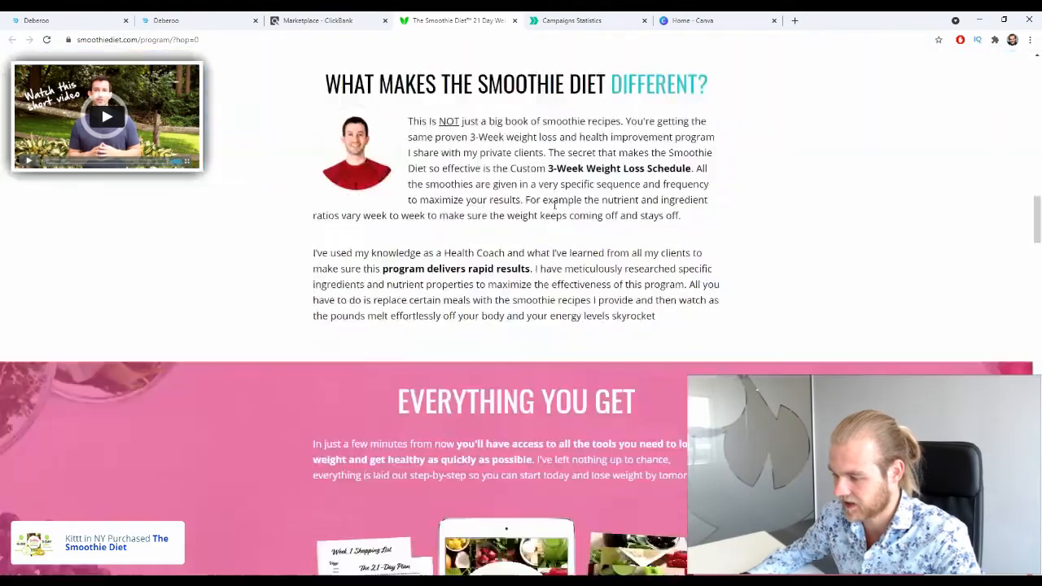
{"action": "scroll", "coordinate": [581, 235], "scroll_direction": "up", "scroll_amount": 3}
{"action": "scroll", "coordinate": [526, 207], "scroll_direction": "down", "scroll_amount": 12}
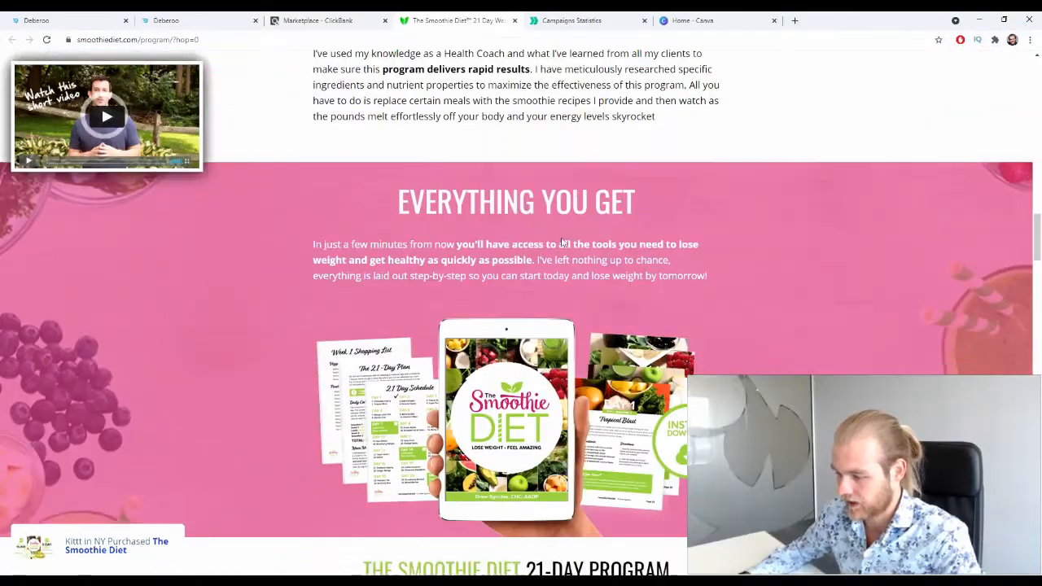
{"action": "scroll", "coordinate": [525, 211], "scroll_direction": "down", "scroll_amount": 20}
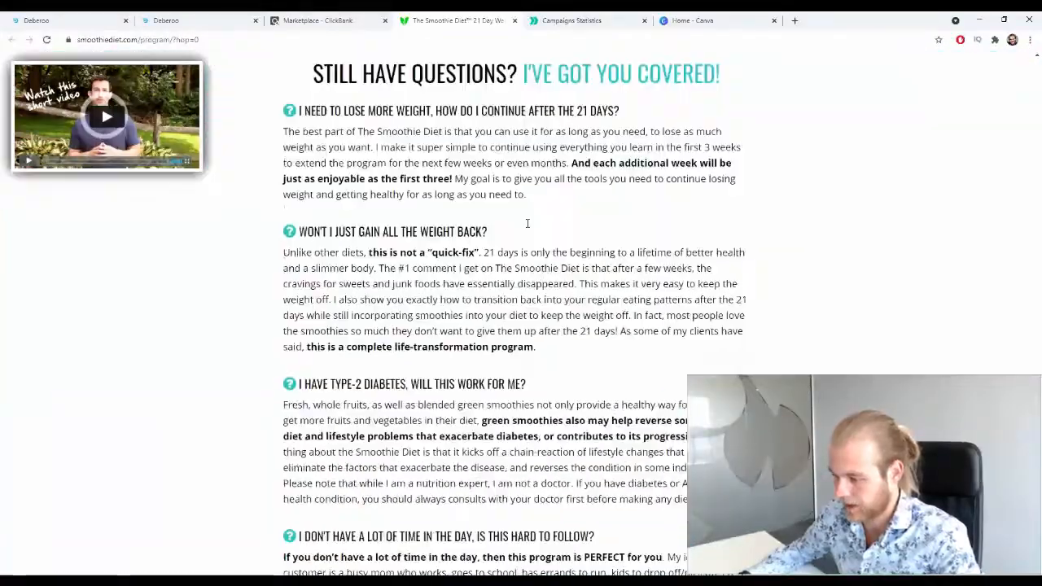
{"action": "scroll", "coordinate": [605, 279], "scroll_direction": "up", "scroll_amount": 12}
{"action": "scroll", "coordinate": [627, 410], "scroll_direction": "down", "scroll_amount": 20}
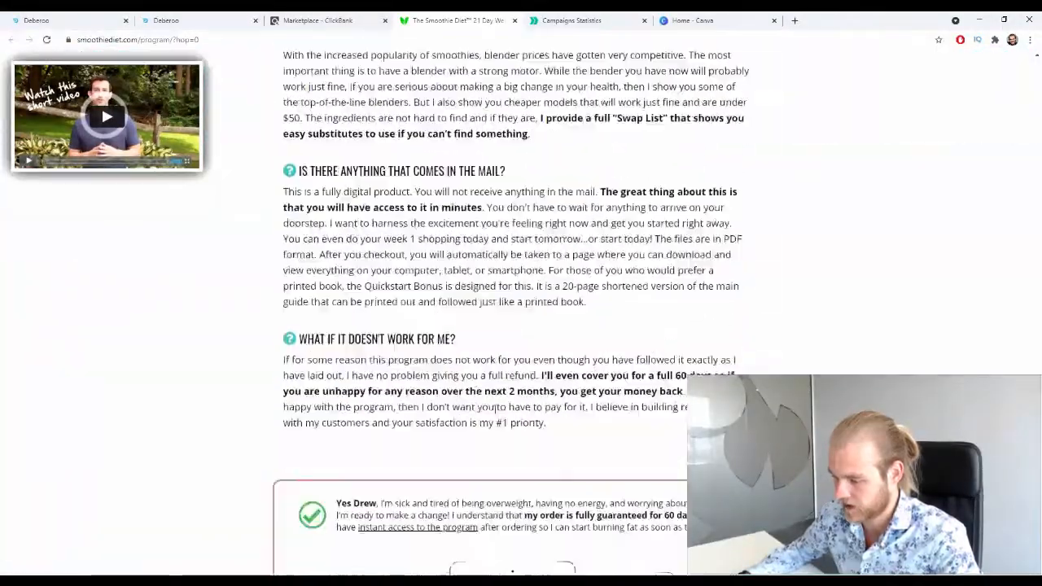
{"action": "scroll", "coordinate": [499, 416], "scroll_direction": "up", "scroll_amount": 20}
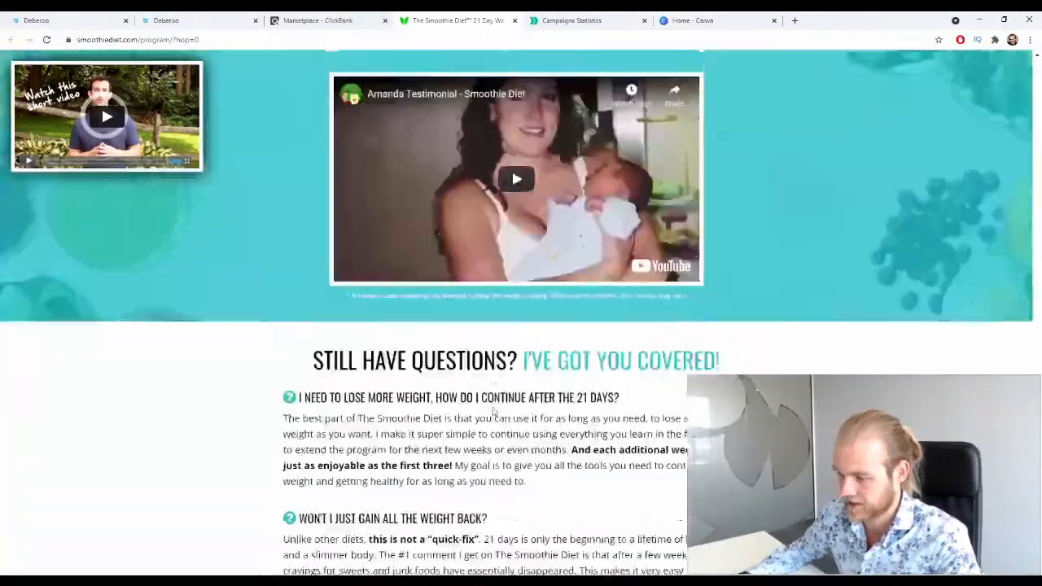
{"action": "scroll", "coordinate": [467, 214], "scroll_direction": "up", "scroll_amount": 20}
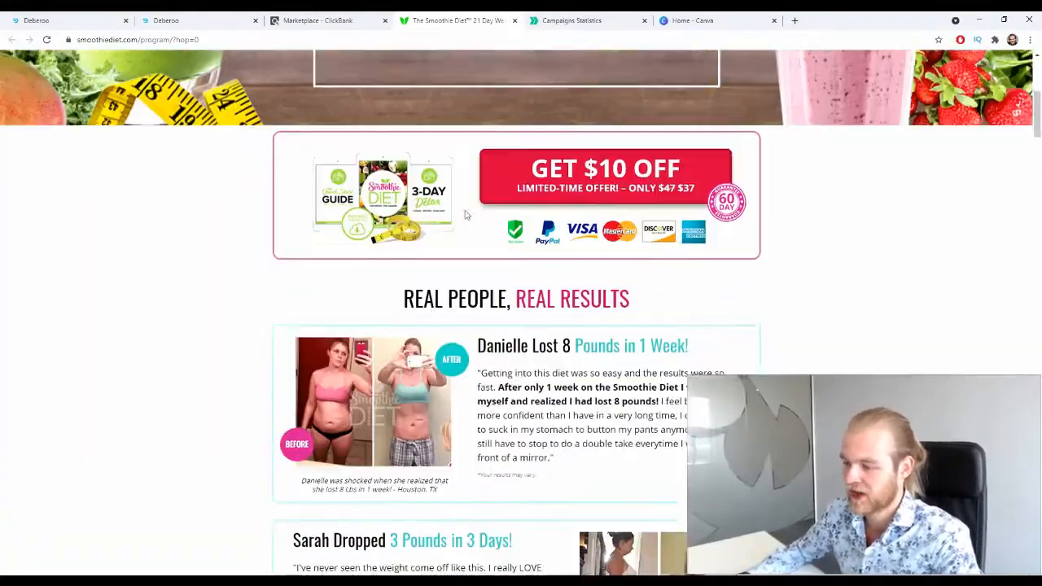
{"action": "scroll", "coordinate": [466, 214], "scroll_direction": "up", "scroll_amount": 1}
Return to the ClickBank marketplace and open the affiliate page linked in the Smoothie Diet listing
{"action": "left_click", "coordinate": [350, 20]}
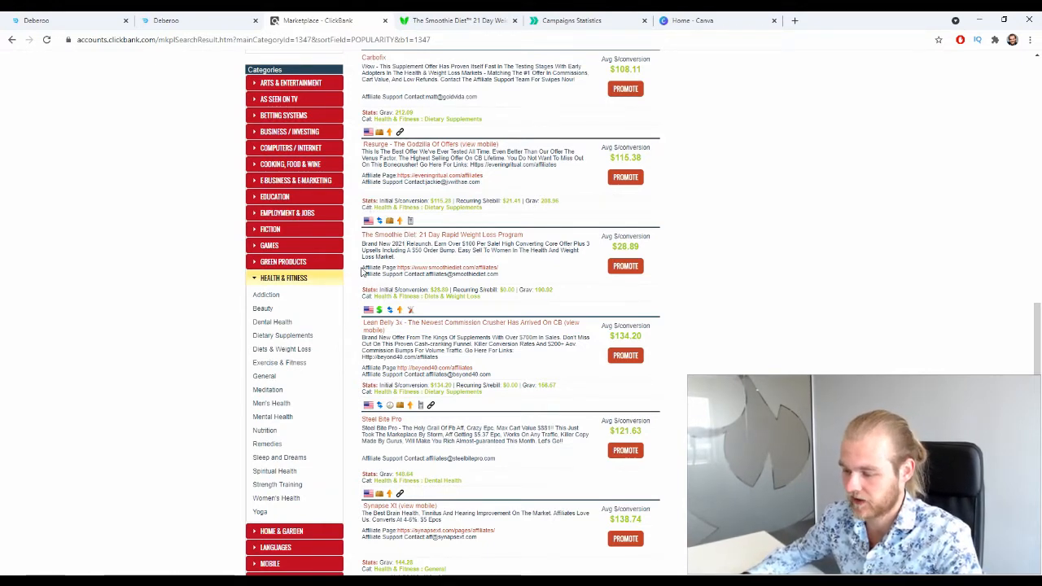
{"action": "left_click_drag", "start_coordinate": [362, 268], "coordinate": [383, 267]}
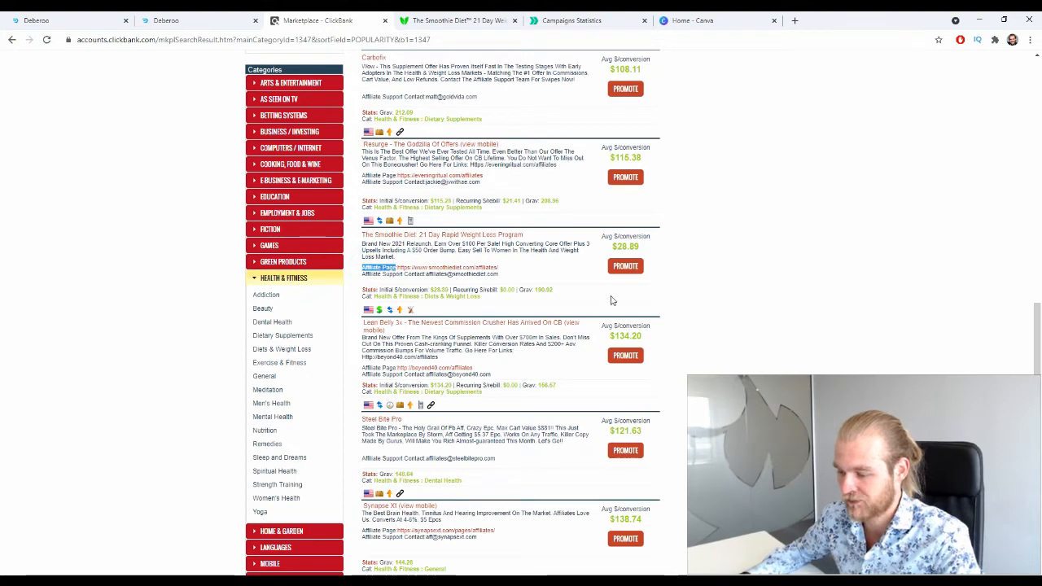
{"action": "left_click", "coordinate": [556, 241]}
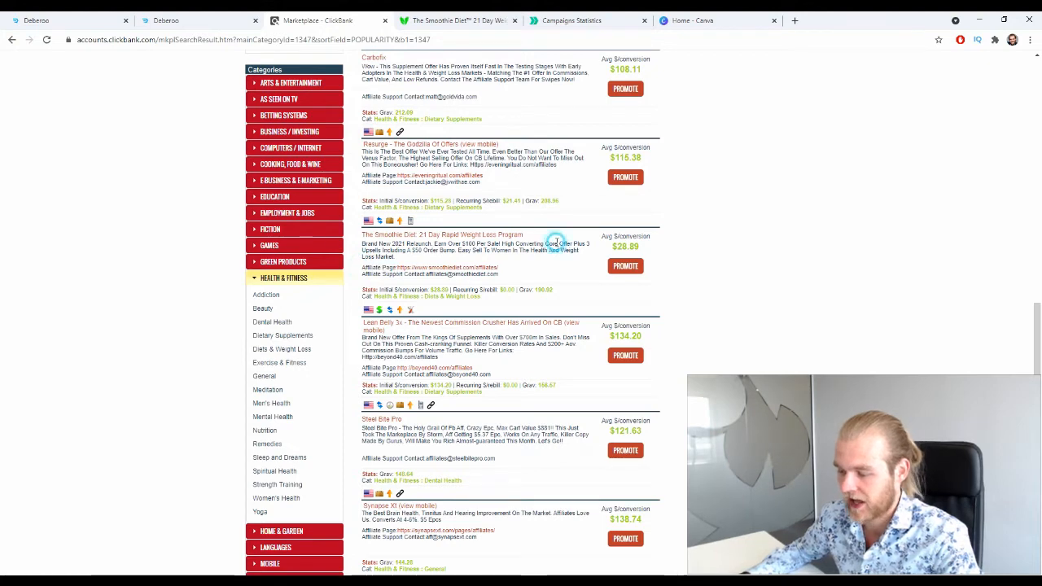
{"action": "middle_click", "coordinate": [449, 268]}
{"action": "left_click", "coordinate": [543, 18]}
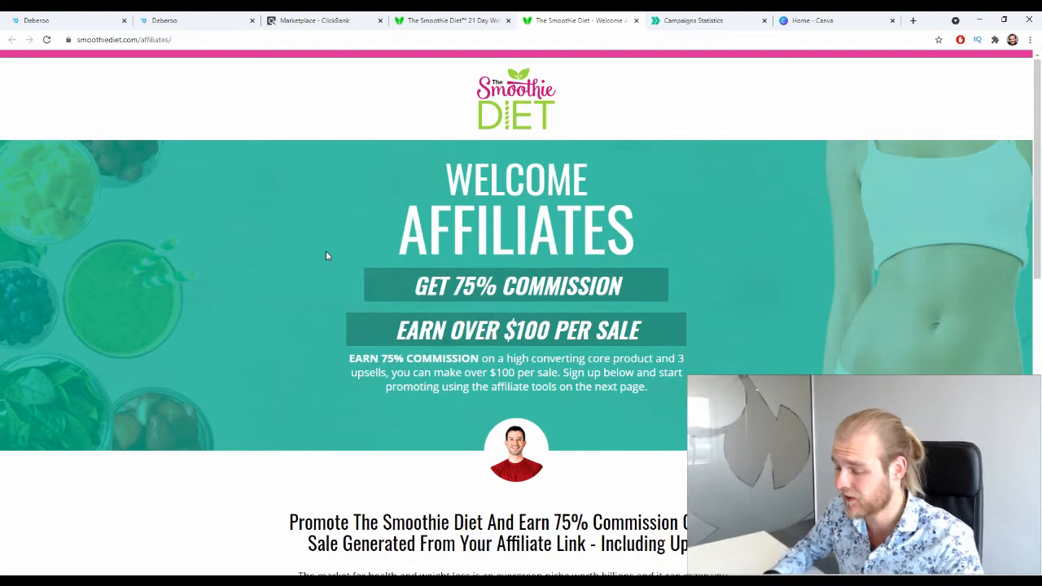
Examine the Smoothie Diet affiliate page for commission details, joining instructions and terms of service, and close the page
{"action": "scroll", "coordinate": [399, 227], "scroll_direction": "down", "scroll_amount": 1}
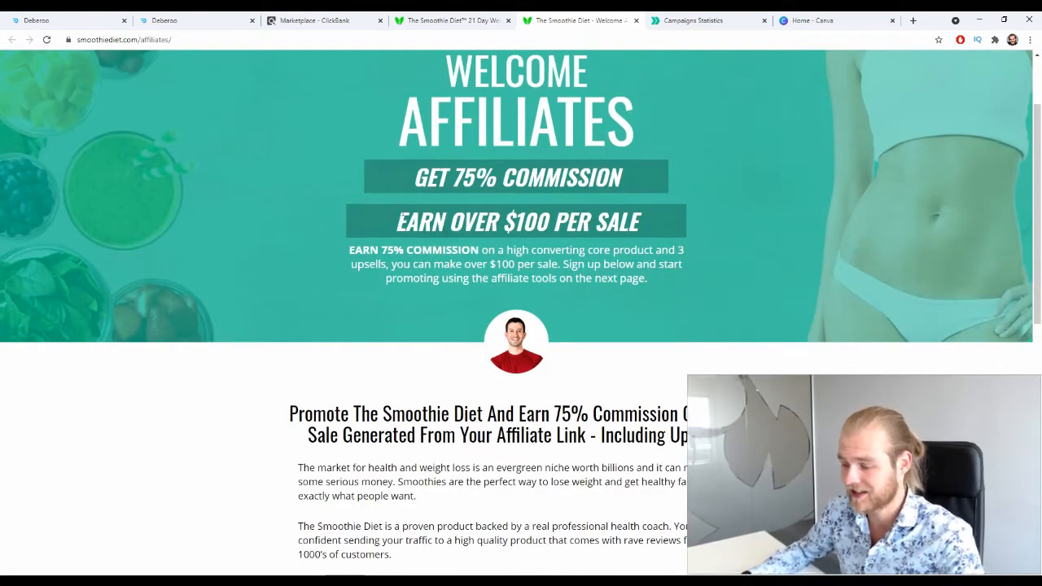
{"action": "scroll", "coordinate": [400, 218], "scroll_direction": "down", "scroll_amount": 7}
{"action": "scroll", "coordinate": [477, 151], "scroll_direction": "up", "scroll_amount": 4}
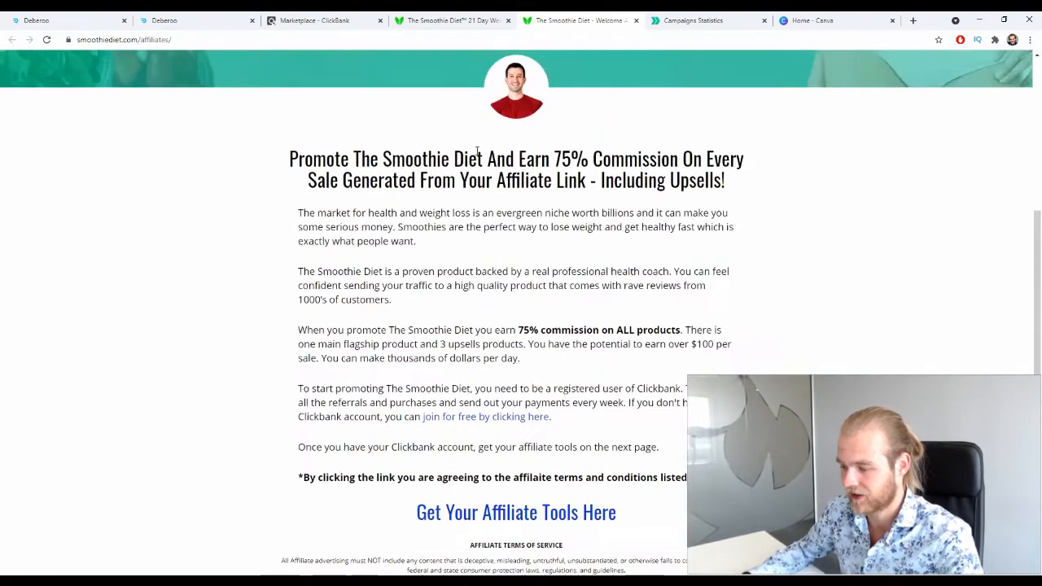
{"action": "scroll", "coordinate": [478, 151], "scroll_direction": "up", "scroll_amount": 1}
{"action": "scroll", "coordinate": [477, 148], "scroll_direction": "down", "scroll_amount": 3}
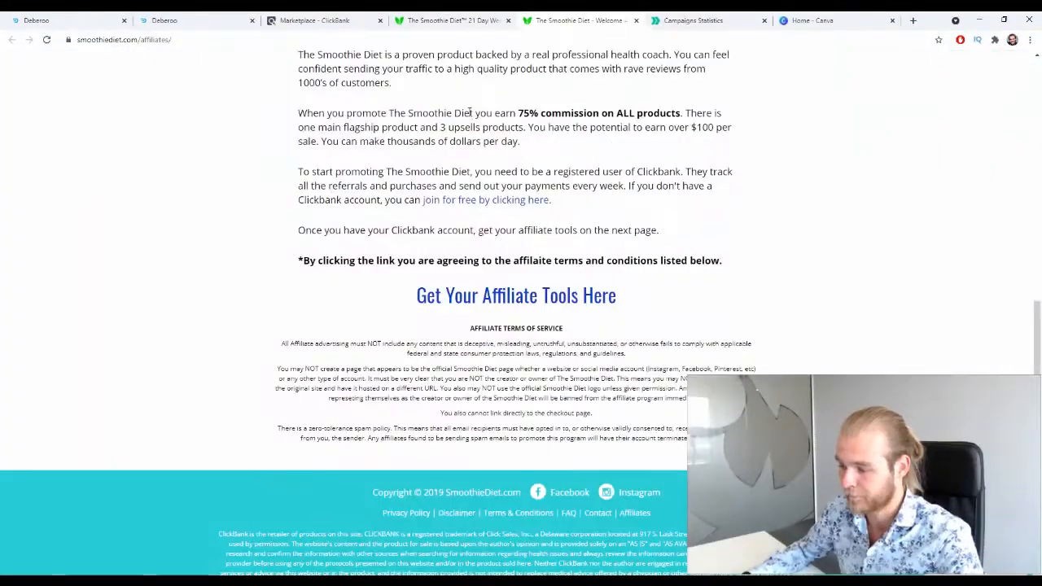
{"action": "scroll", "coordinate": [470, 112], "scroll_direction": "up", "scroll_amount": 2}
{"action": "scroll", "coordinate": [470, 326], "scroll_direction": "down", "scroll_amount": 1}
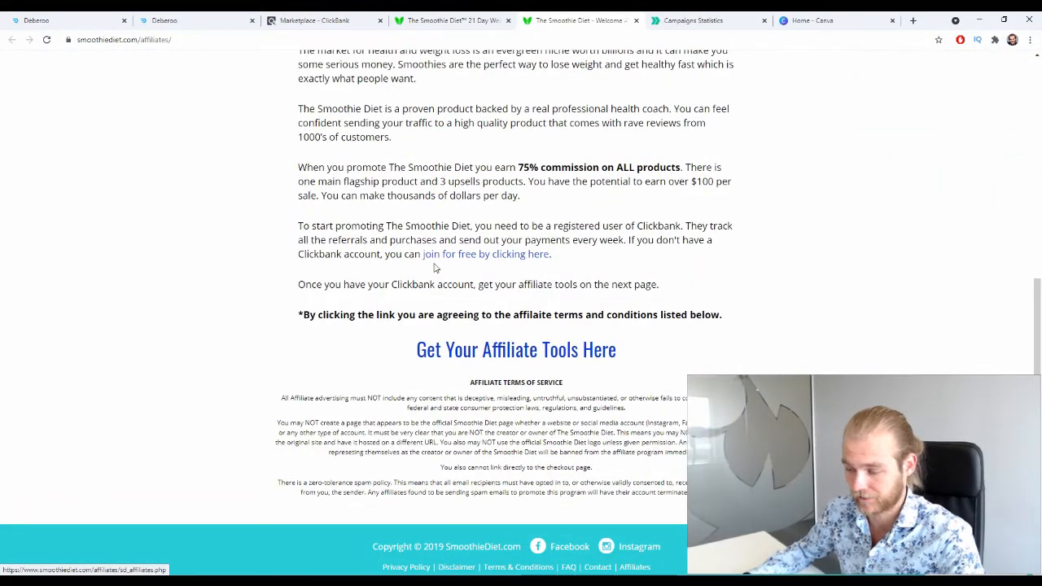
{"action": "scroll", "coordinate": [434, 267], "scroll_direction": "up", "scroll_amount": 10}
{"action": "left_click", "coordinate": [636, 20]}
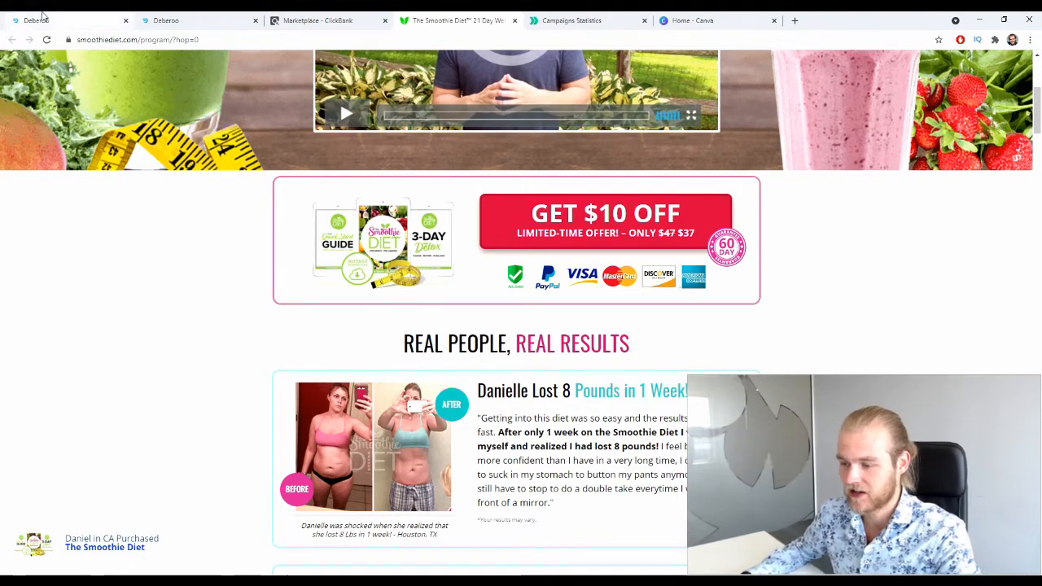
Switch to the Deberoo tracker and locate ClickBank in its list of affiliate networks
{"action": "left_click", "coordinate": [42, 16]}
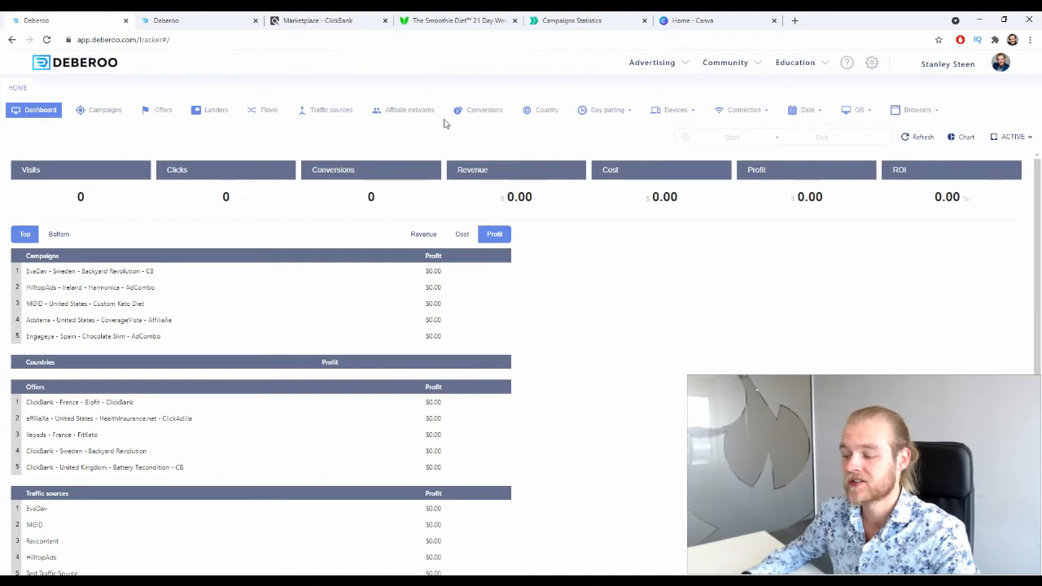
{"action": "left_click", "coordinate": [418, 112]}
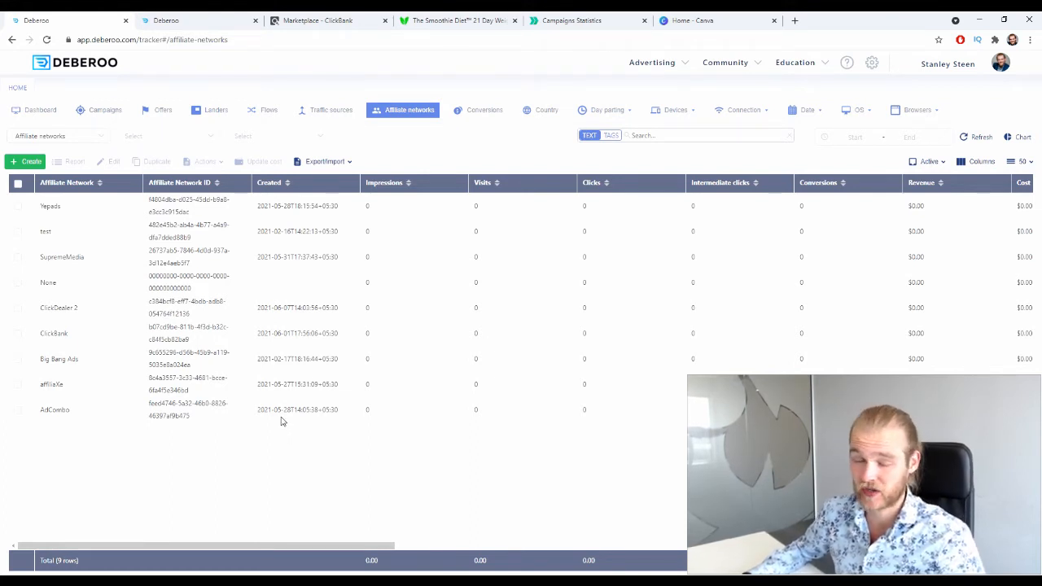
{"action": "left_click_drag", "start_coordinate": [93, 336], "coordinate": [51, 329]}
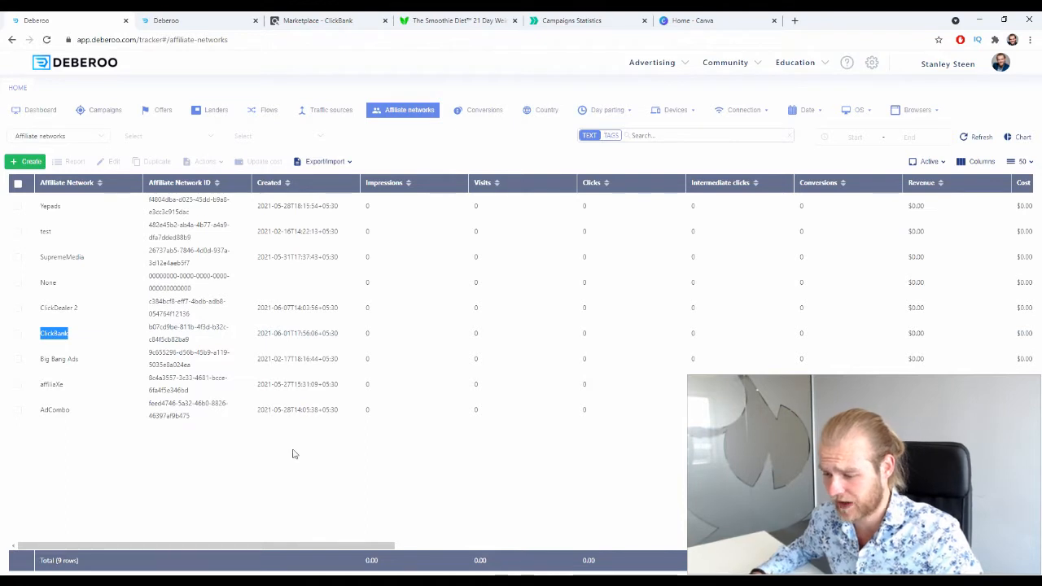
{"action": "left_click", "coordinate": [282, 476]}
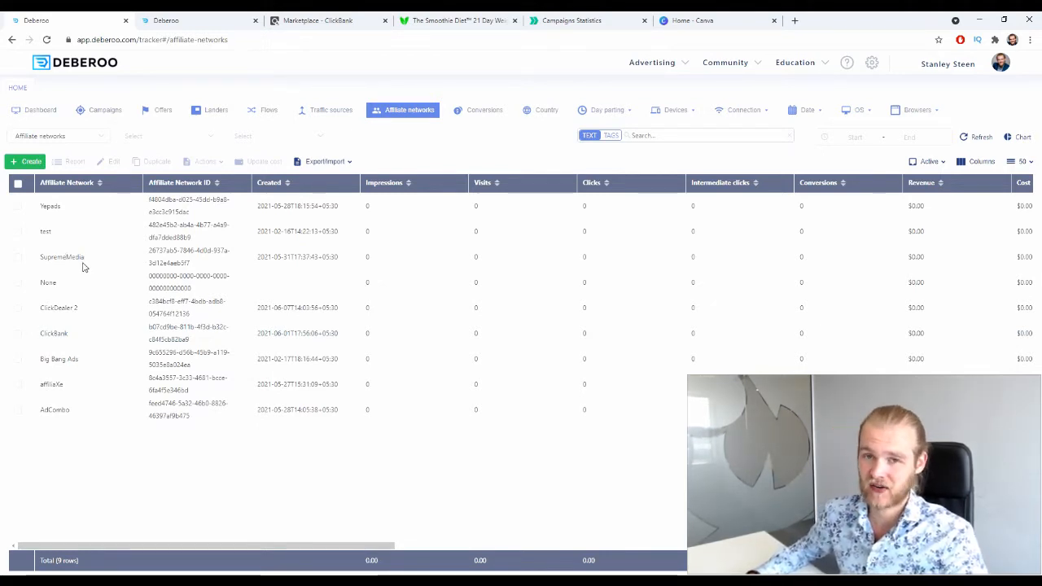
Start a new affiliate network from the ClickBank template, set its workspace to Initial, and close the form
{"action": "left_click", "coordinate": [29, 161]}
{"action": "left_click", "coordinate": [35, 179]}
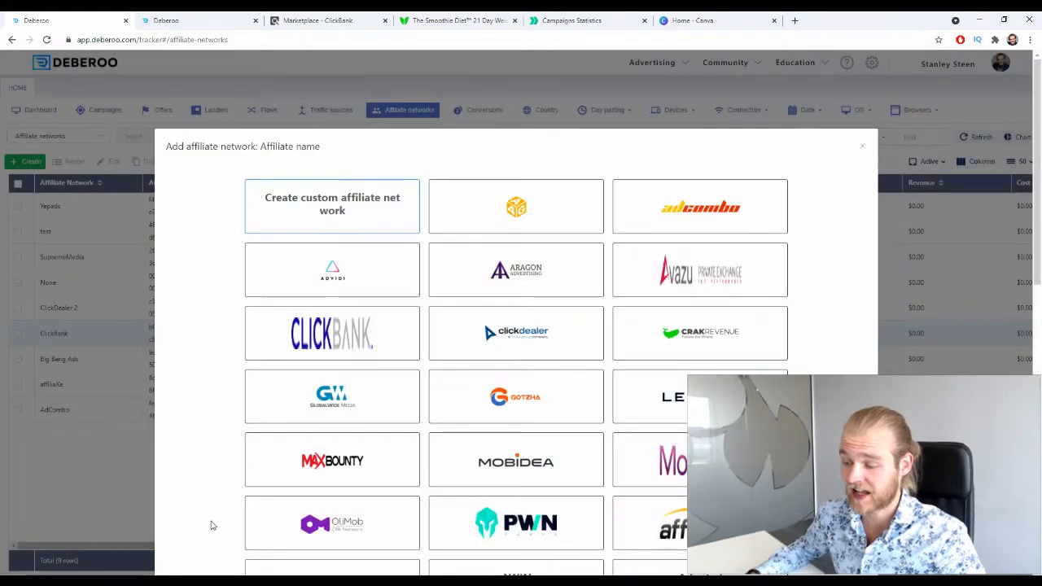
{"action": "left_click", "coordinate": [388, 336]}
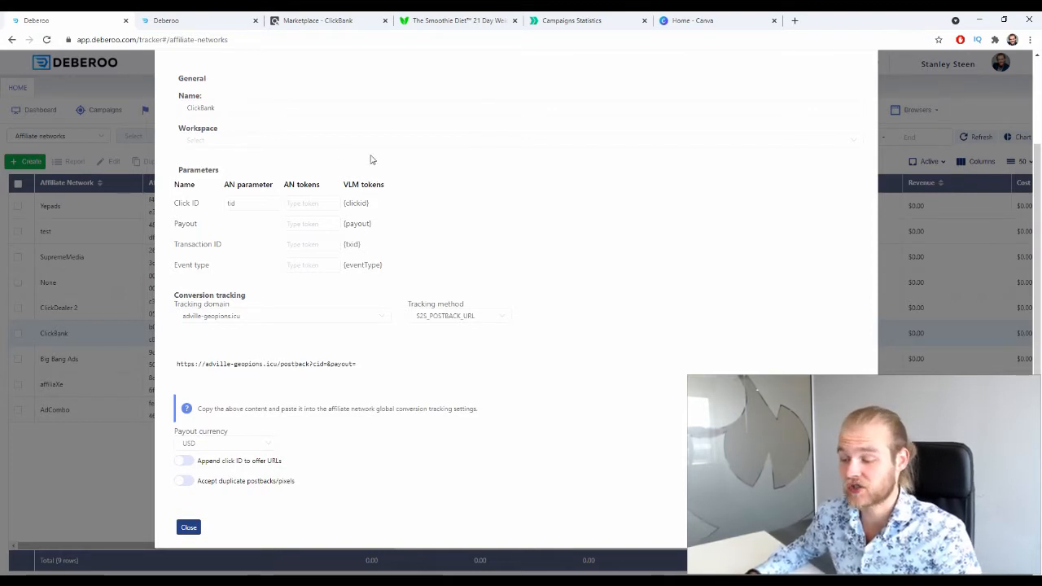
{"action": "left_click", "coordinate": [272, 143]}
{"action": "left_click", "coordinate": [252, 168]}
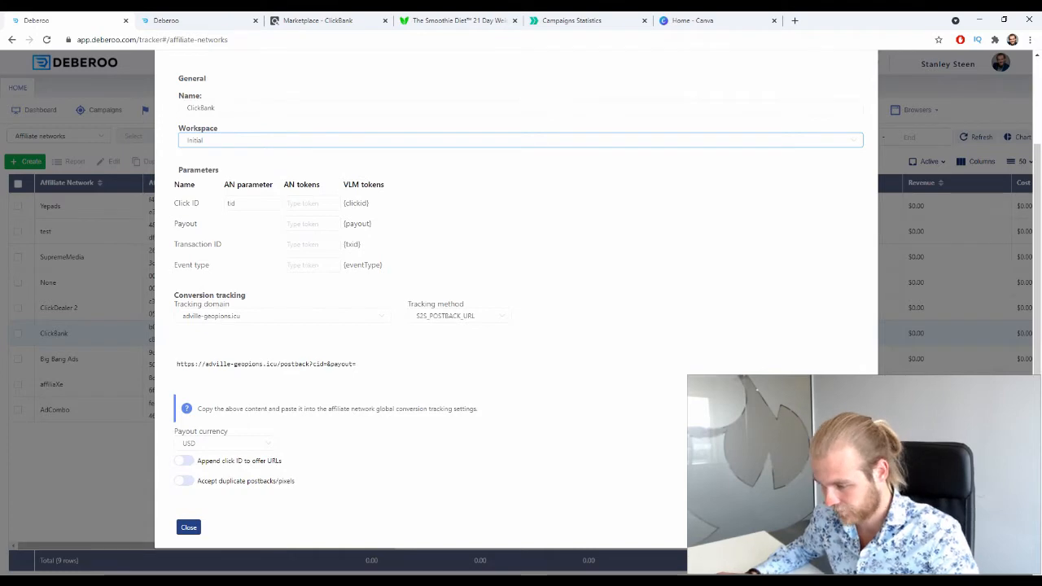
{"action": "left_click", "coordinate": [188, 527]}
Open the list of traffic sources and locate the existing EvaDav entry
{"action": "left_click", "coordinate": [323, 110]}
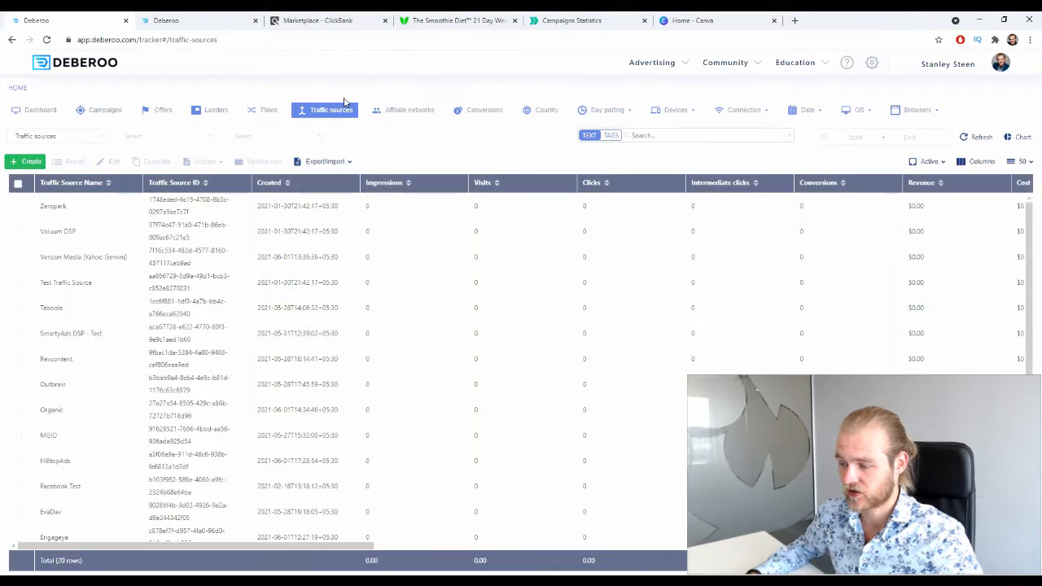
{"action": "scroll", "coordinate": [82, 338], "scroll_direction": "down", "scroll_amount": 1}
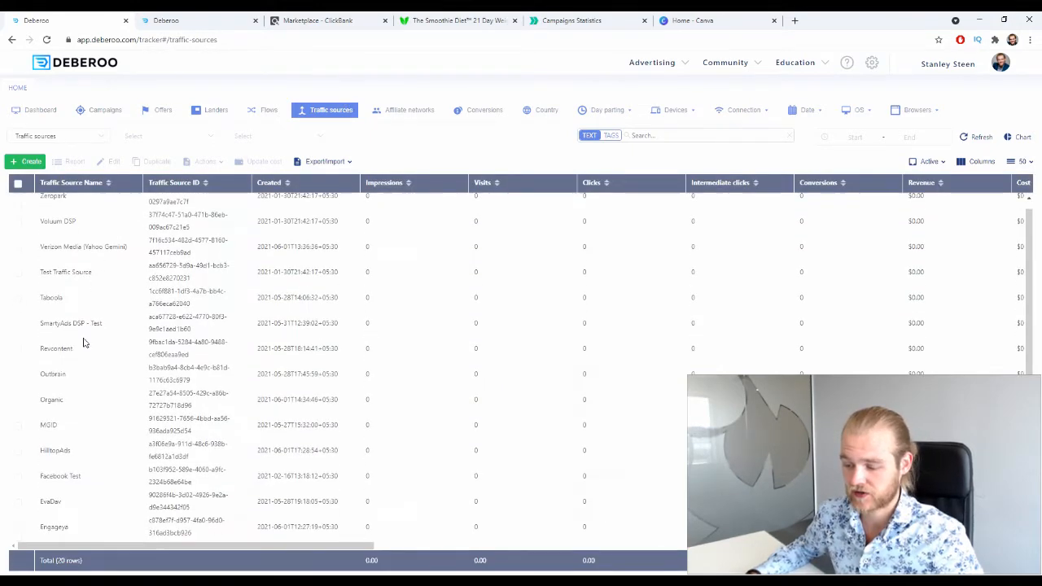
{"action": "scroll", "coordinate": [73, 330], "scroll_direction": "down", "scroll_amount": 1}
{"action": "left_click_drag", "start_coordinate": [69, 347], "coordinate": [39, 354]}
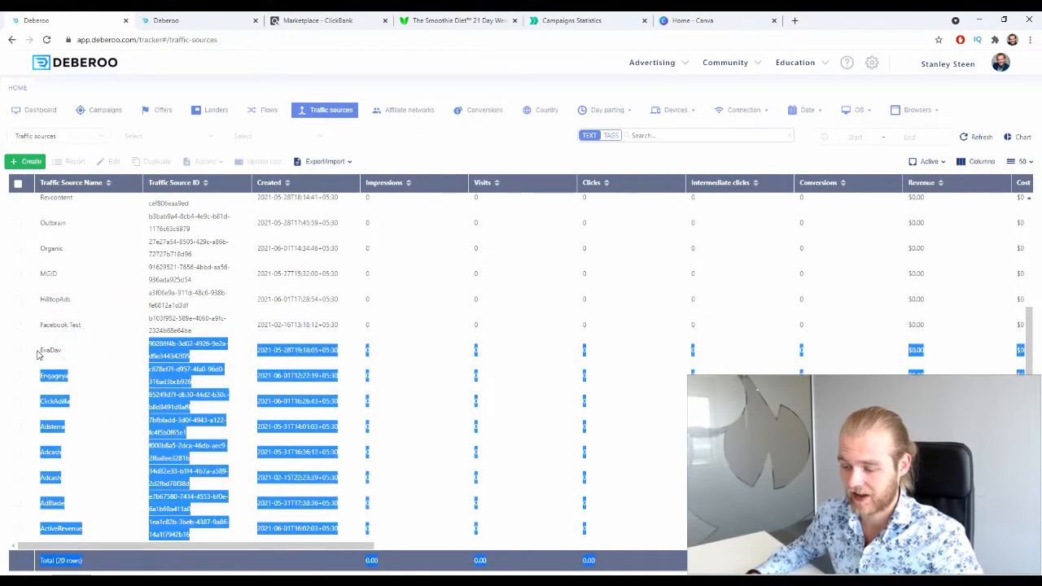
{"action": "left_click", "coordinate": [56, 353]}
Start a new traffic source from the EvaDav template
{"action": "left_click", "coordinate": [26, 161]}
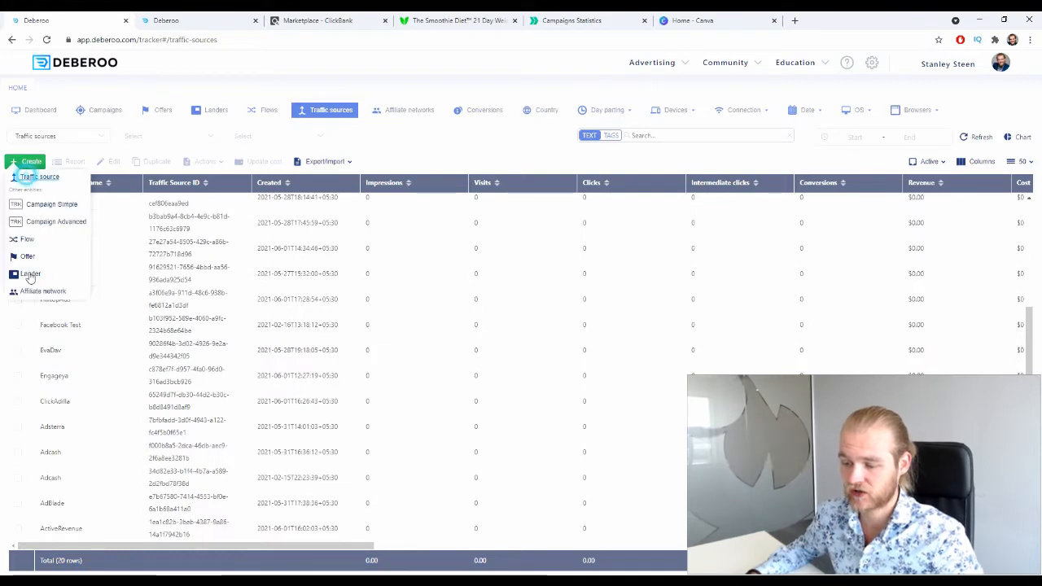
{"action": "left_click", "coordinate": [34, 173]}
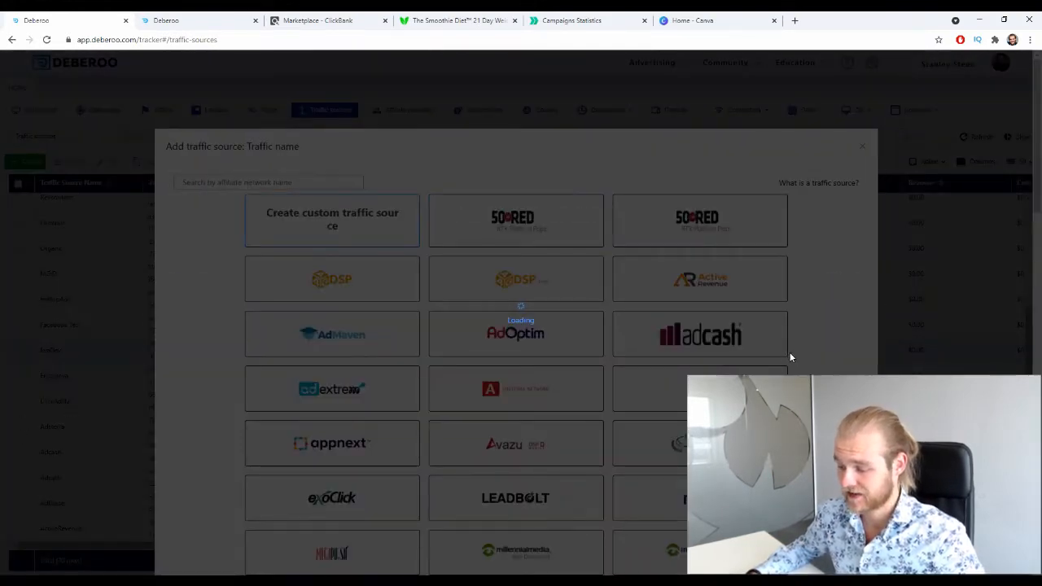
{"action": "scroll", "coordinate": [789, 358], "scroll_direction": "down", "scroll_amount": 7}
{"action": "scroll", "coordinate": [790, 358], "scroll_direction": "up", "scroll_amount": 3}
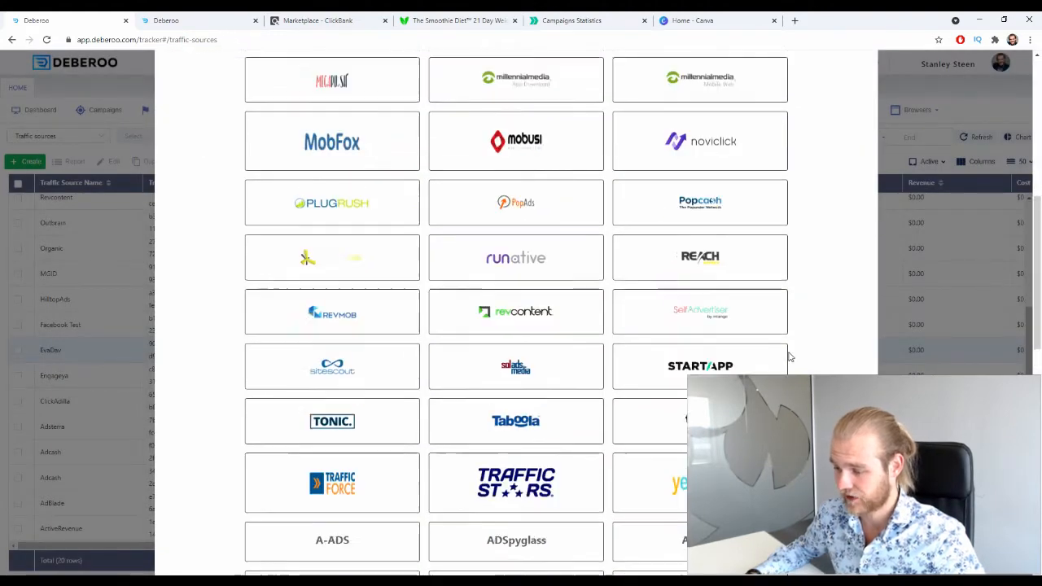
{"action": "scroll", "coordinate": [581, 298], "scroll_direction": "up", "scroll_amount": 2}
{"action": "scroll", "coordinate": [559, 255], "scroll_direction": "down", "scroll_amount": 6}
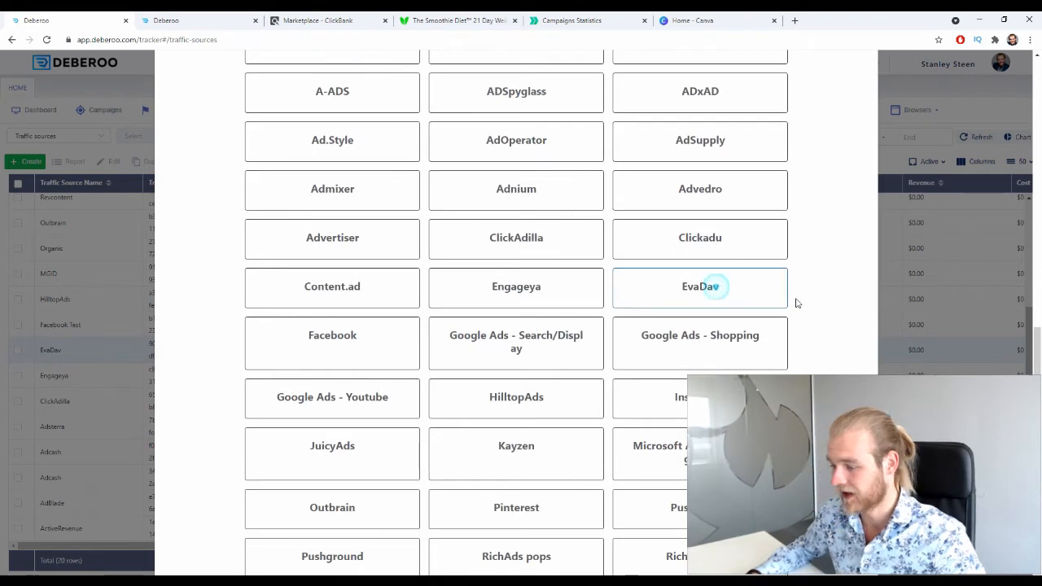
Set the EvaDav traffic source's workspace to Initial, review its parameters and postback URL, and close the form
{"action": "scroll", "coordinate": [798, 302], "scroll_direction": "down", "scroll_amount": 4}
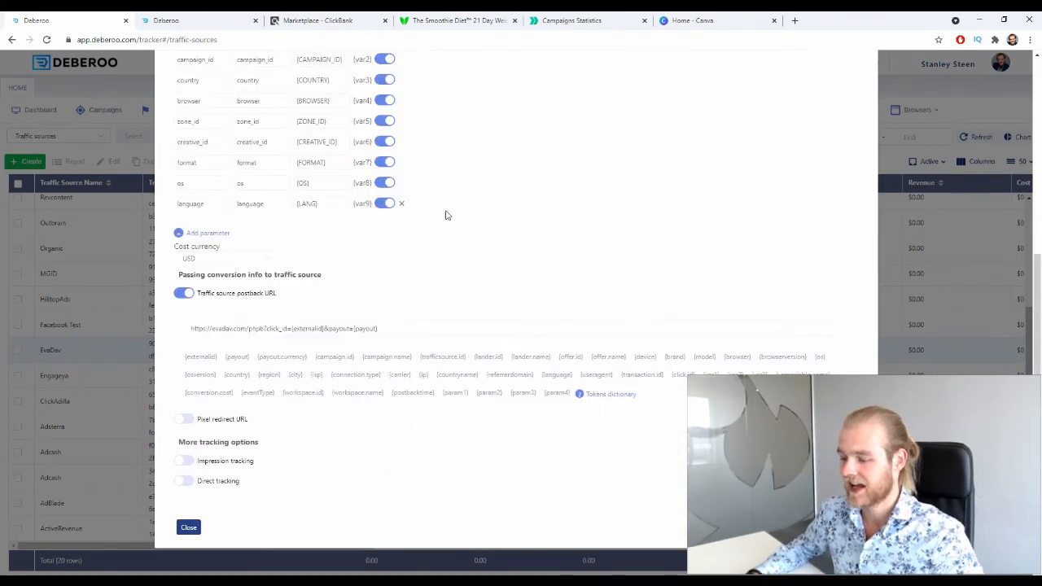
{"action": "scroll", "coordinate": [447, 214], "scroll_direction": "up", "scroll_amount": 3}
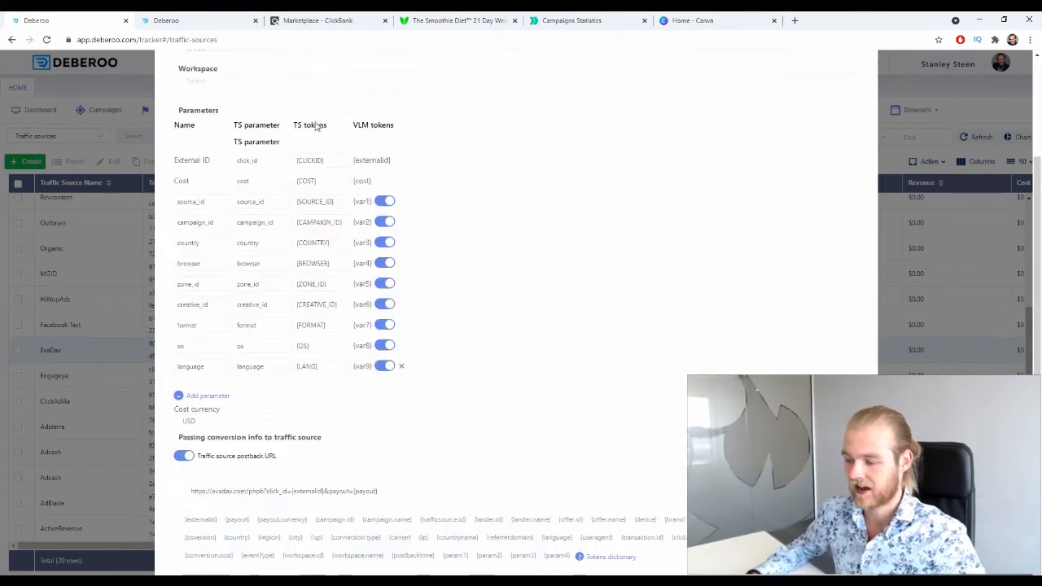
{"action": "left_click", "coordinate": [204, 85]}
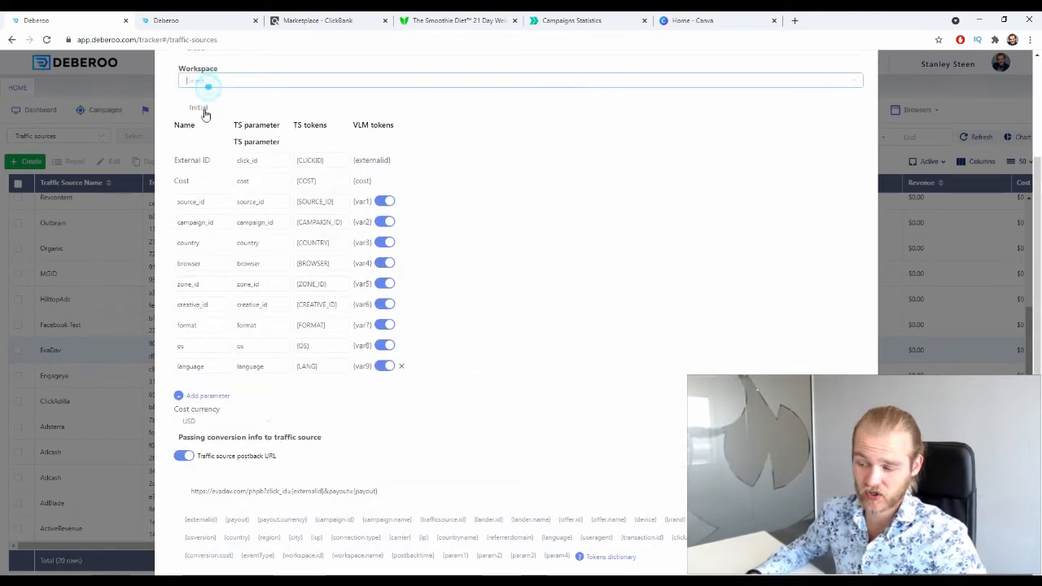
{"action": "left_click", "coordinate": [204, 112]}
{"action": "scroll", "coordinate": [610, 483], "scroll_direction": "down", "scroll_amount": 2}
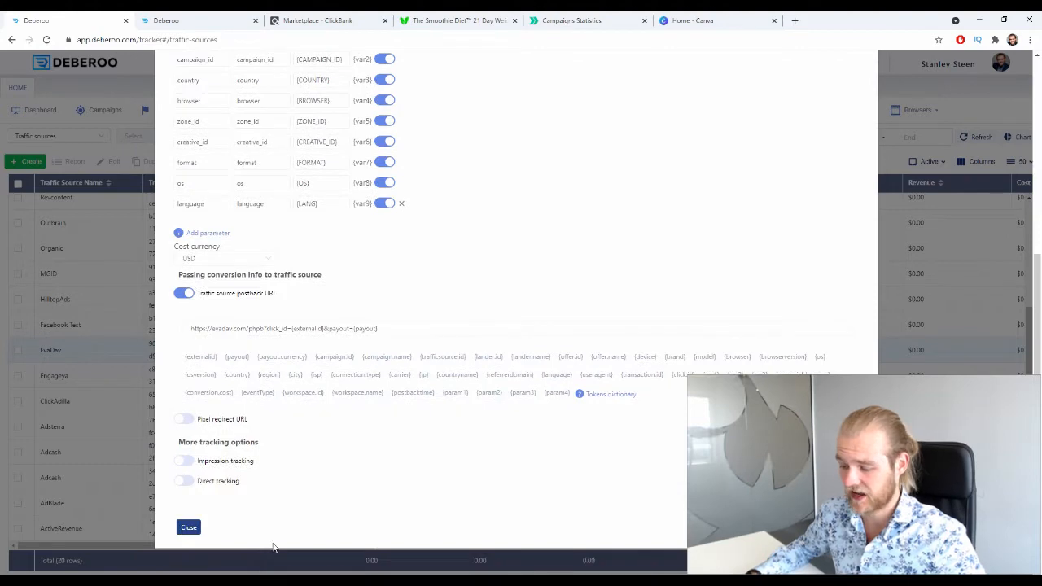
{"action": "left_click", "coordinate": [188, 527]}
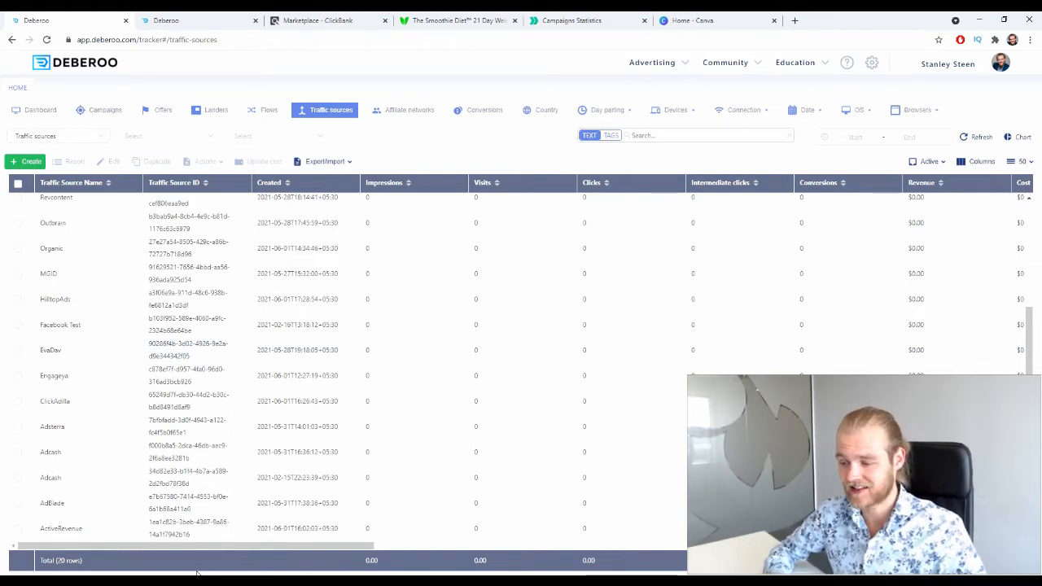
Start a new offer in the Initial workspace with ClickBank as its affiliate network
{"action": "left_click", "coordinate": [161, 113]}
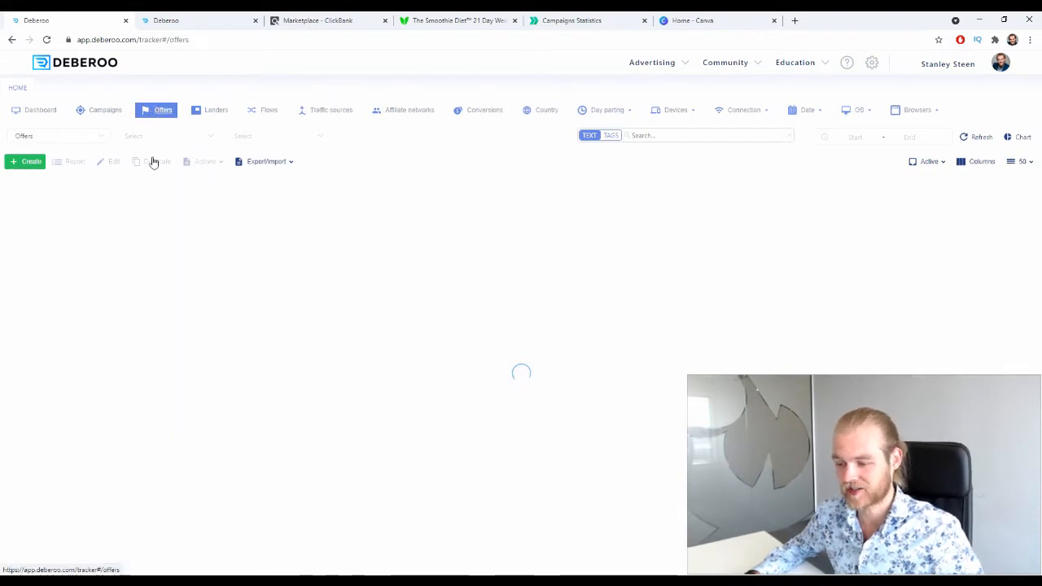
{"action": "left_click", "coordinate": [33, 161]}
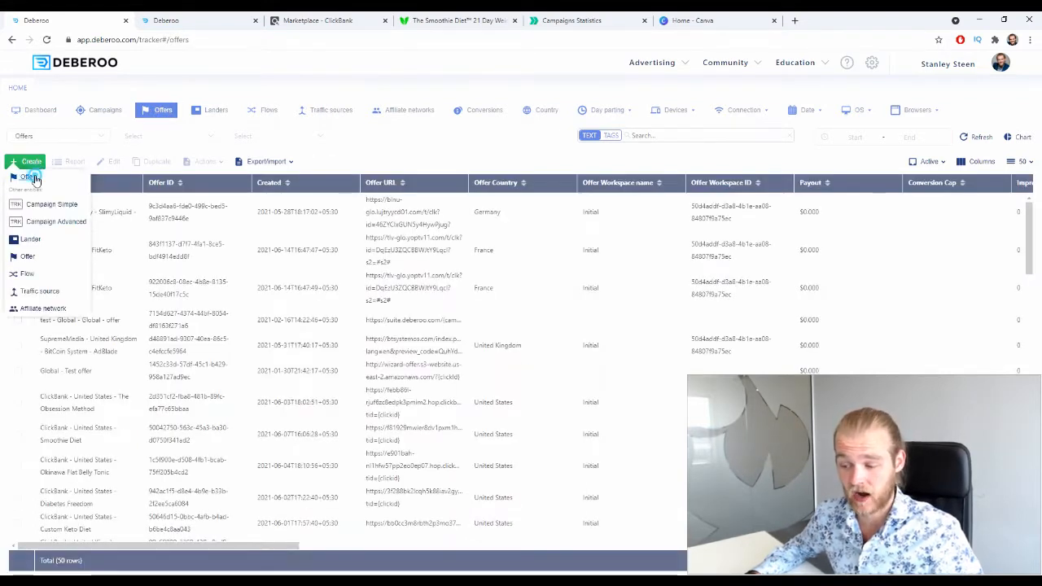
{"action": "left_click", "coordinate": [28, 176]}
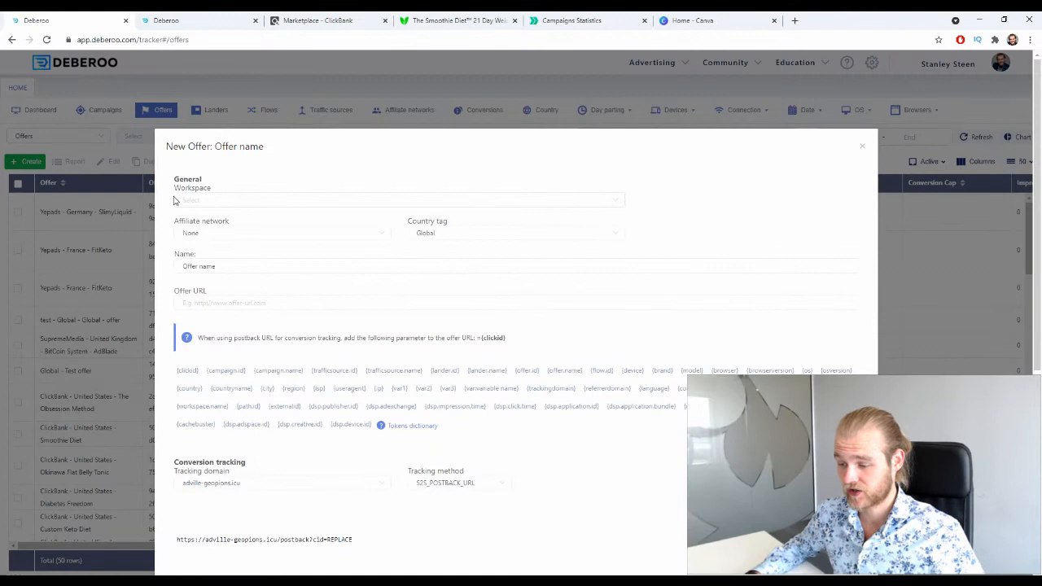
{"action": "left_click", "coordinate": [189, 199]}
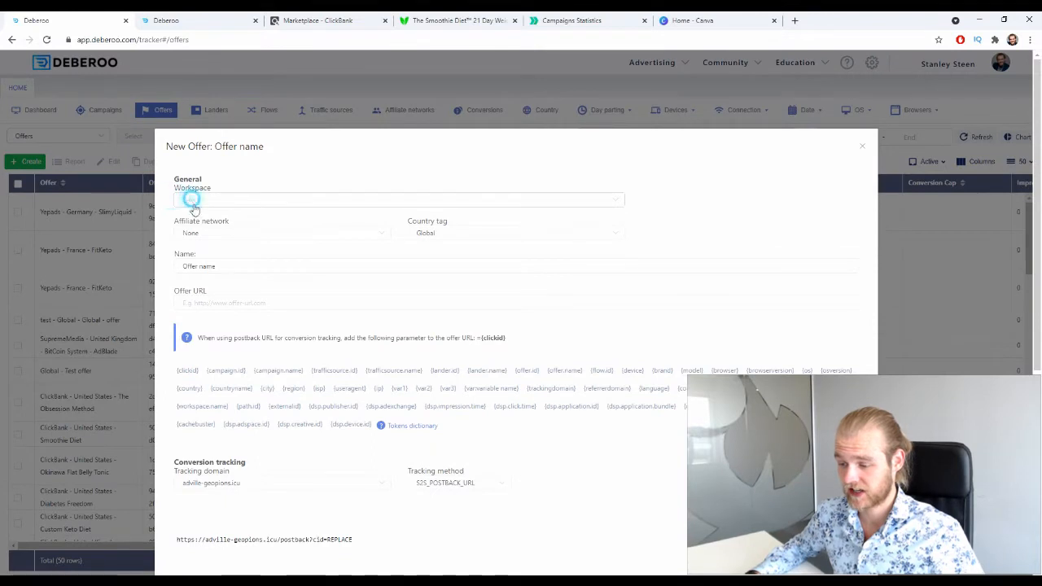
{"action": "left_click", "coordinate": [198, 217]}
{"action": "left_click", "coordinate": [218, 233]}
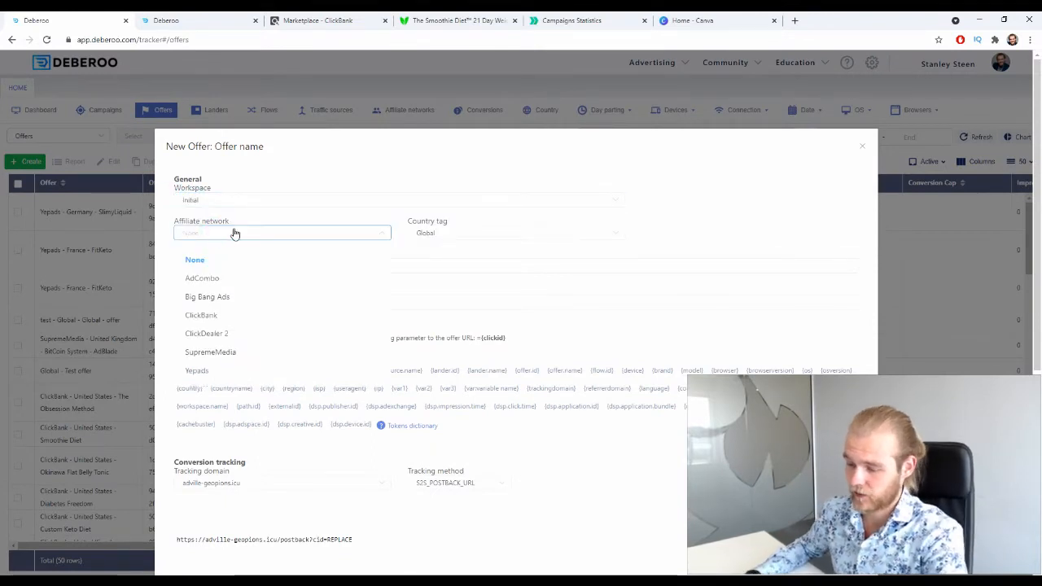
{"action": "left_click", "coordinate": [202, 315]}
Set the new offer's country tag to United States
{"action": "left_click", "coordinate": [438, 236]}
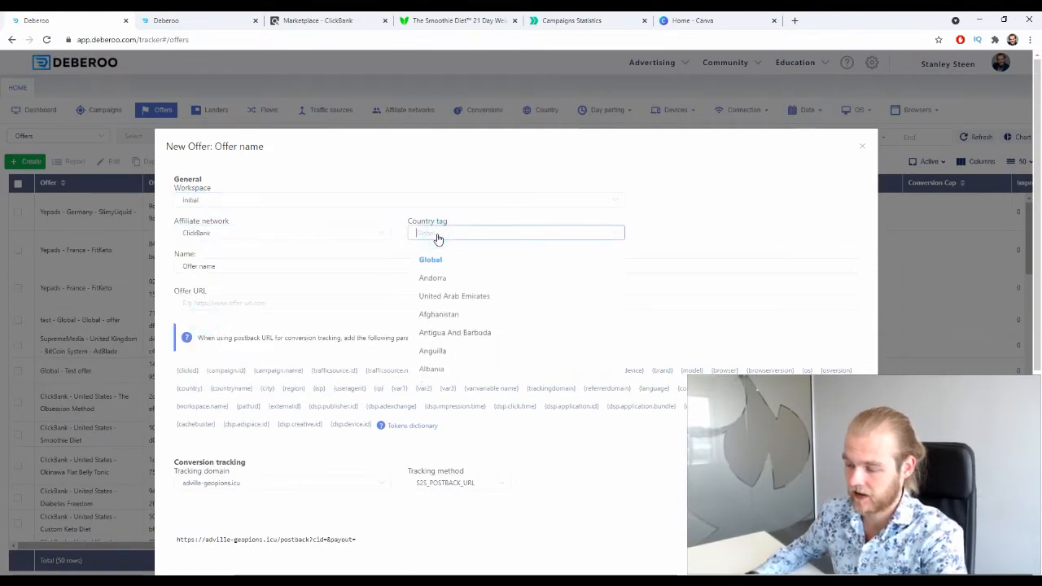
{"action": "type", "text": "F"}
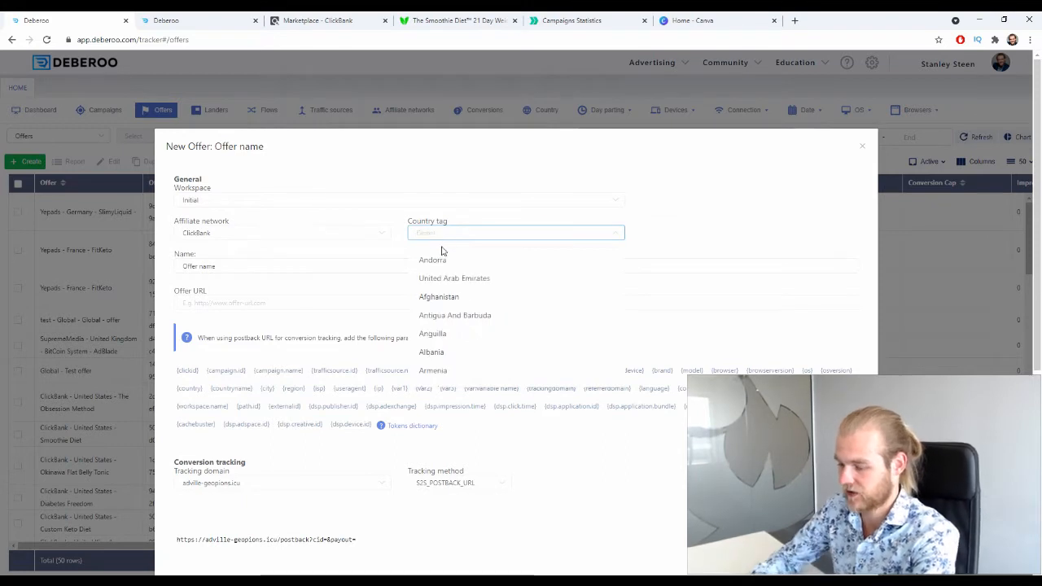
{"action": "type", "text": "uni"}
{"action": "left_click", "coordinate": [499, 351]}
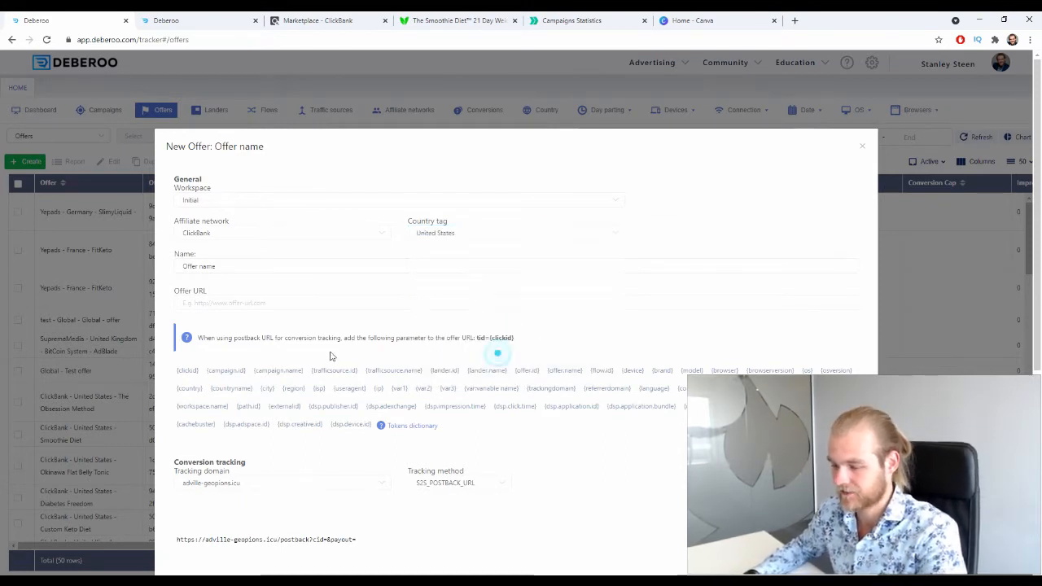
{"action": "left_click_drag", "start_coordinate": [244, 268], "coordinate": [180, 270]}
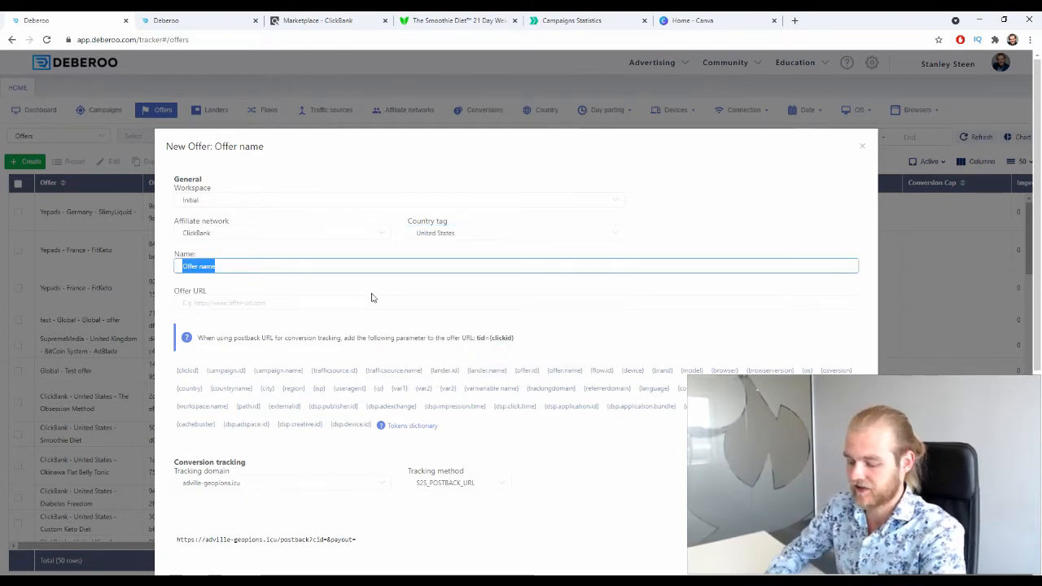
{"action": "scroll", "coordinate": [371, 298], "scroll_direction": "down", "scroll_amount": 3}
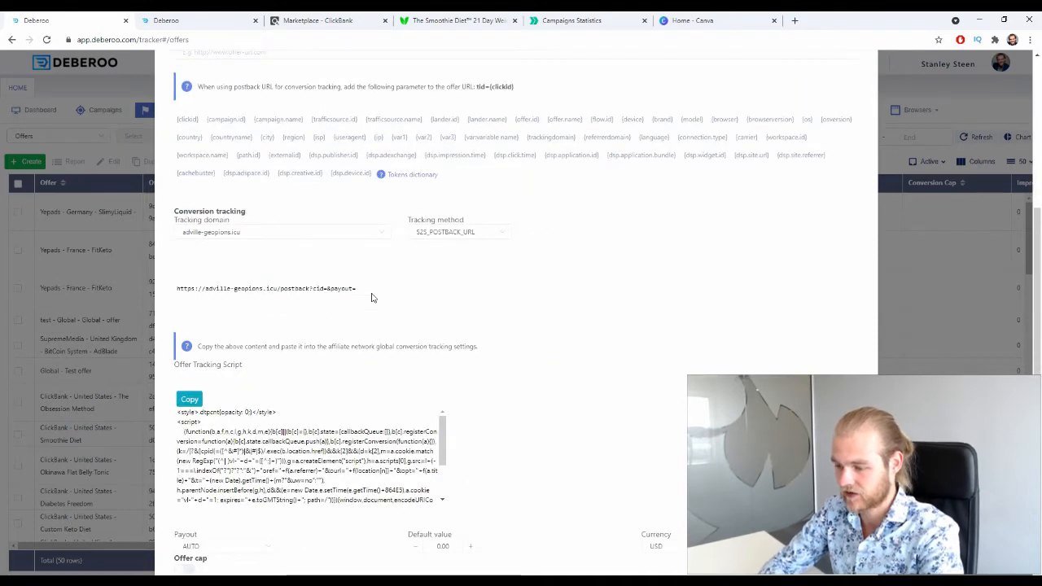
{"action": "scroll", "coordinate": [399, 323], "scroll_direction": "up", "scroll_amount": 3}
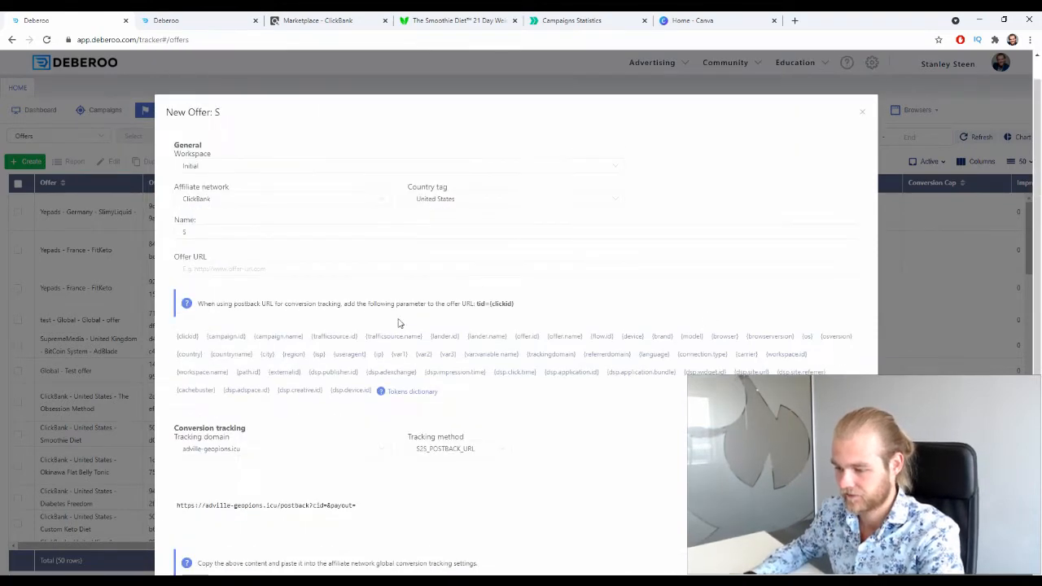
{"action": "left_click", "coordinate": [210, 234]}
{"action": "type", "text": "M"}
{"action": "scroll", "coordinate": [215, 236], "scroll_direction": "down", "scroll_amount": 3}
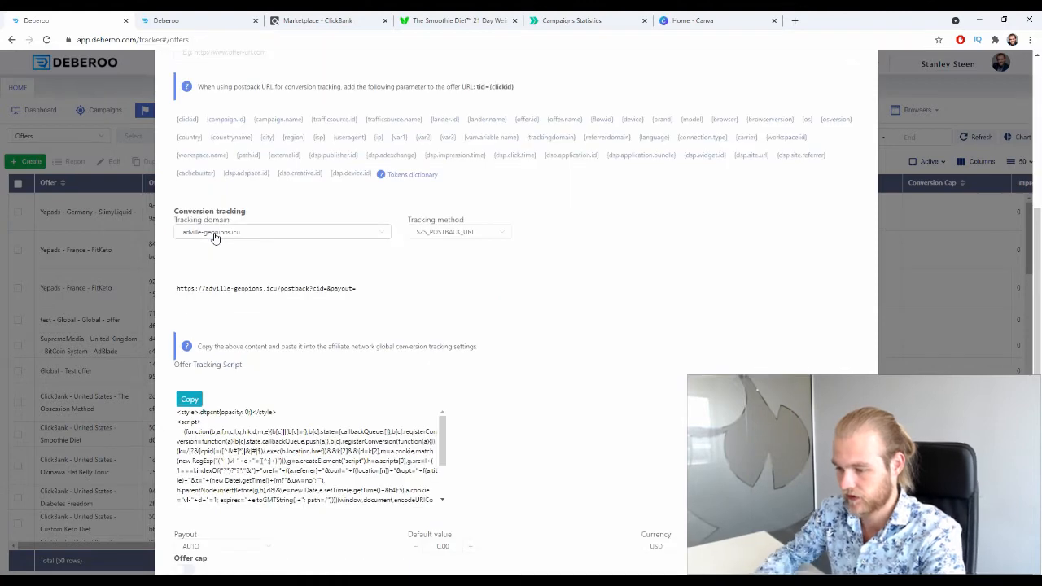
{"action": "scroll", "coordinate": [398, 223], "scroll_direction": "up", "scroll_amount": 3}
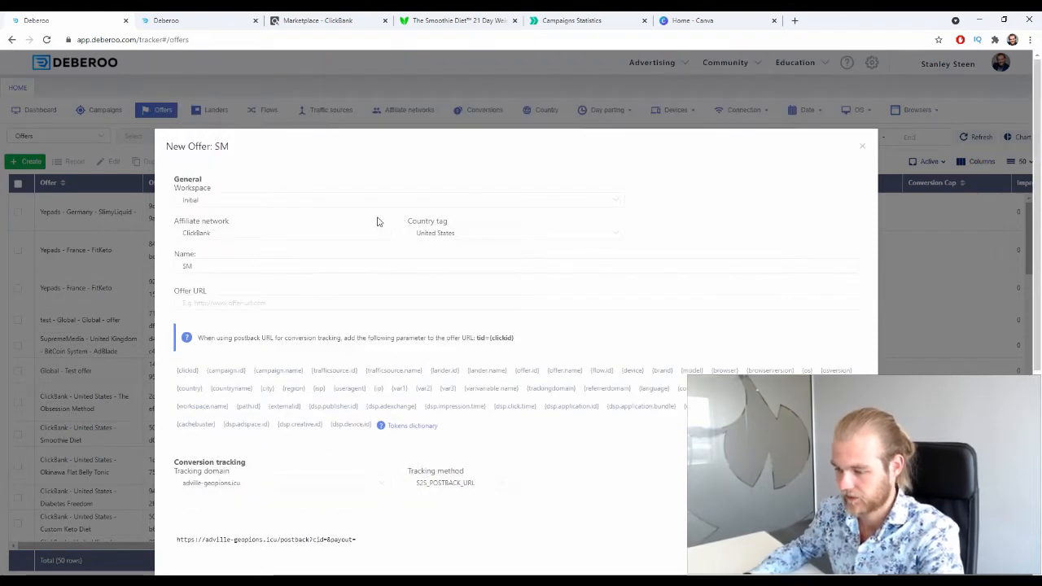
Replace the offer's name with "Smoothie Diet", writing the text in a new browser tab and copying it into the offer form
{"action": "double_click", "coordinate": [209, 265]}
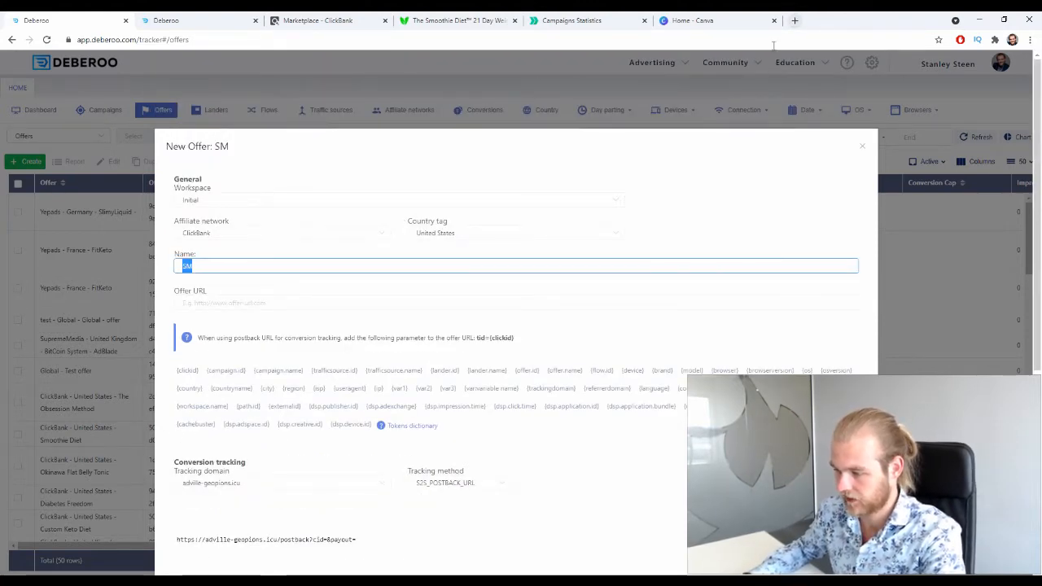
{"action": "left_click", "coordinate": [795, 21]}
{"action": "type", "text": "Smoo"}
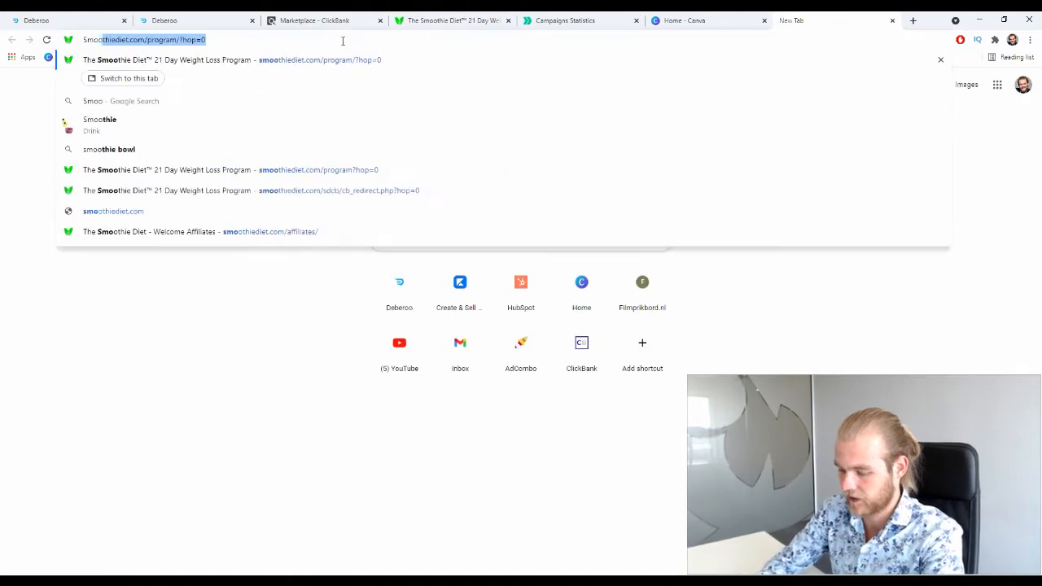
{"action": "type", "text": "thie D"}
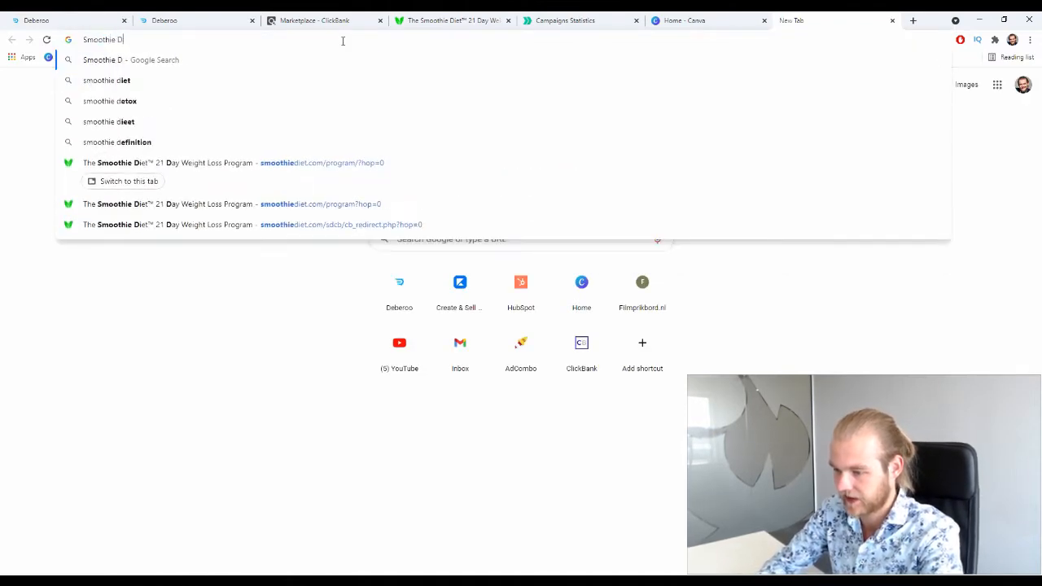
{"action": "type", "text": "iet"}
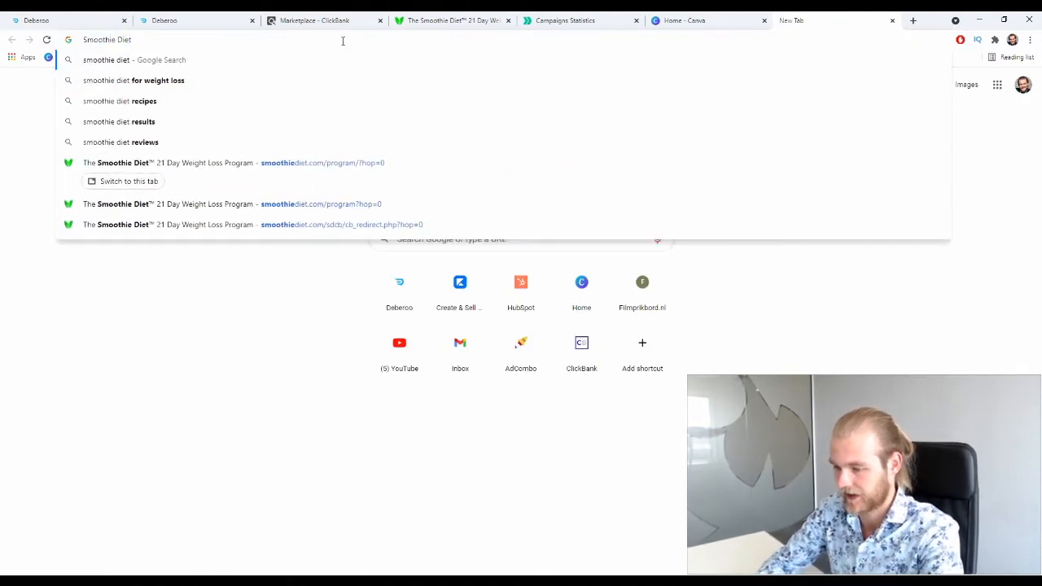
{"action": "key", "text": "ctrl+a"}
{"action": "left_click", "coordinate": [98, 18]}
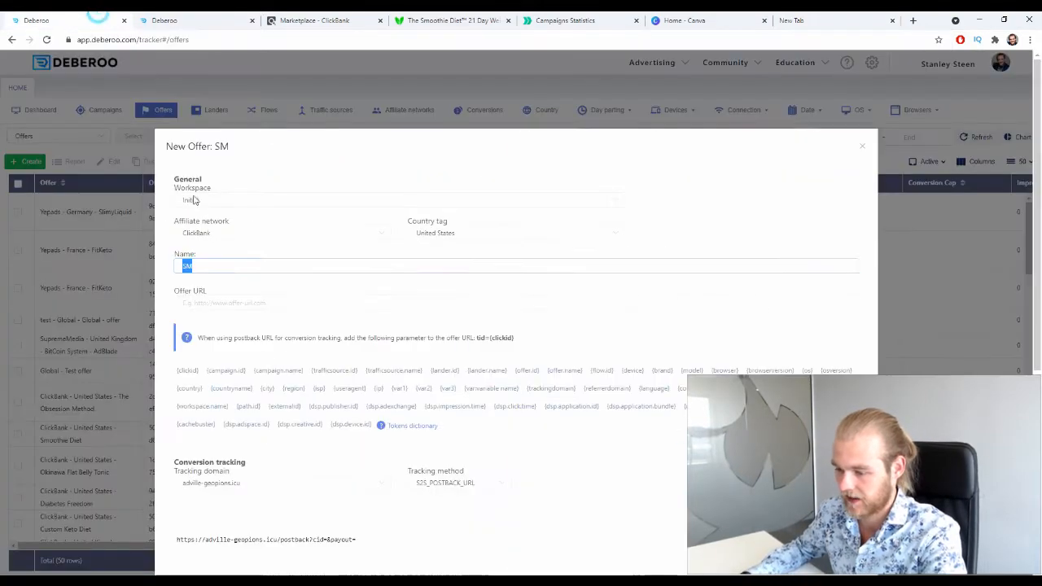
{"action": "scroll", "coordinate": [241, 267], "scroll_direction": "down", "scroll_amount": 5}
{"action": "scroll", "coordinate": [241, 269], "scroll_direction": "up", "scroll_amount": 3}
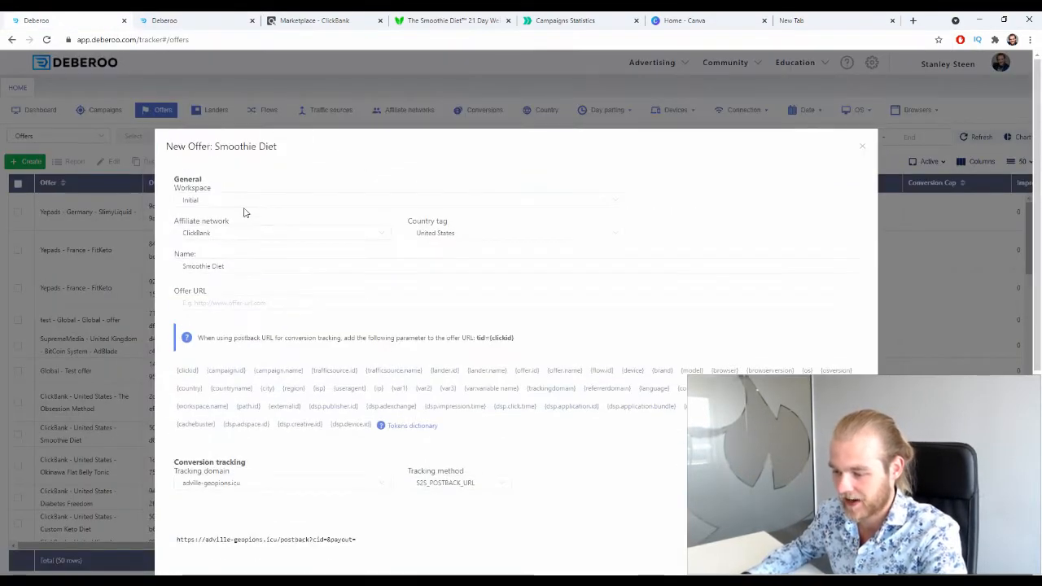
Switch to the ClickBank marketplace to get the offer URL and open the HopLink generator for The Smoothie Diet program
{"action": "scroll", "coordinate": [197, 262], "scroll_direction": "down", "scroll_amount": 2}
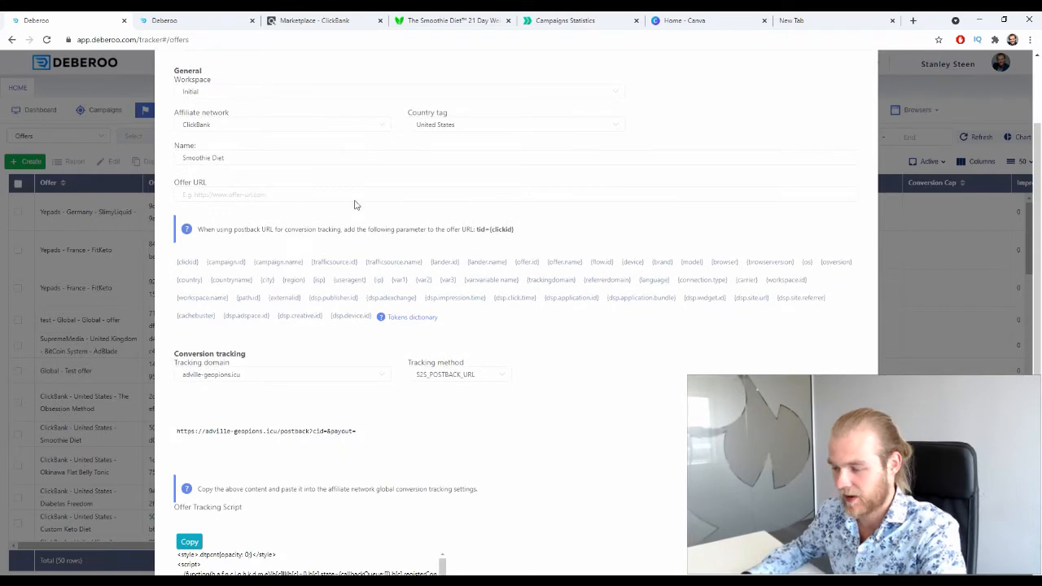
{"action": "left_click_drag", "start_coordinate": [175, 180], "coordinate": [230, 187]}
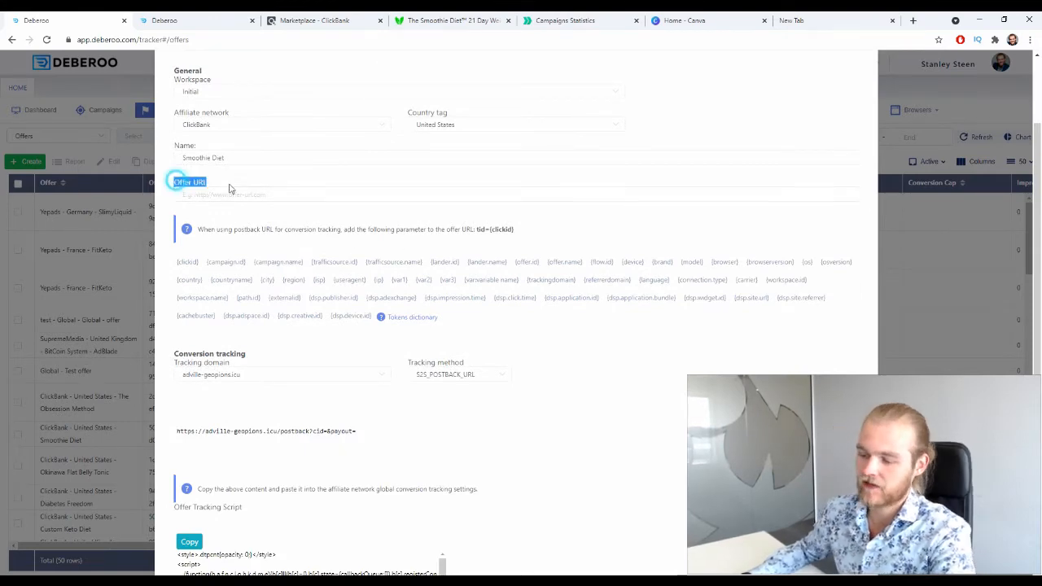
{"action": "left_click", "coordinate": [246, 180]}
{"action": "left_click", "coordinate": [330, 20]}
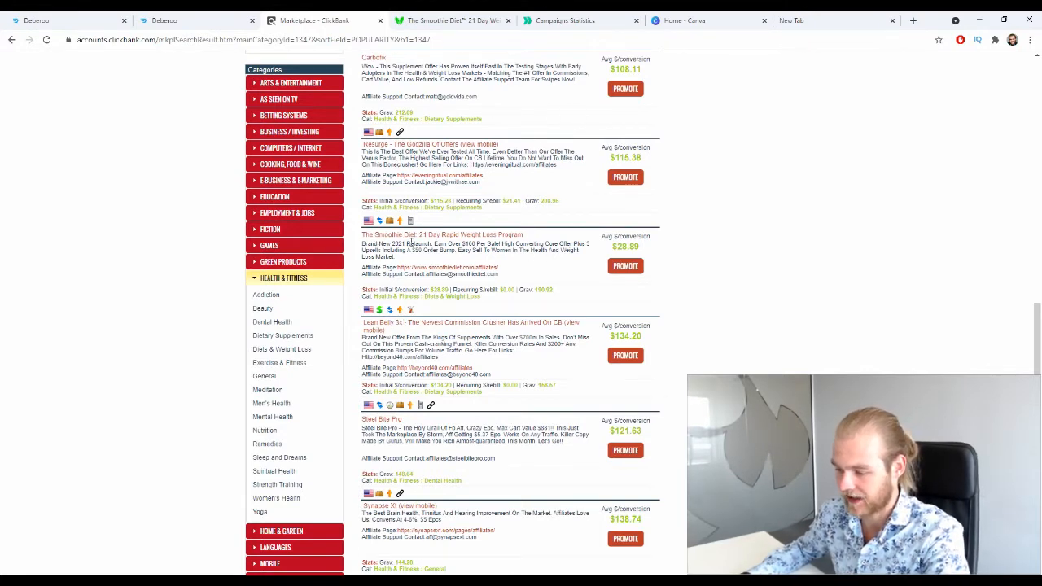
{"action": "left_click", "coordinate": [633, 273]}
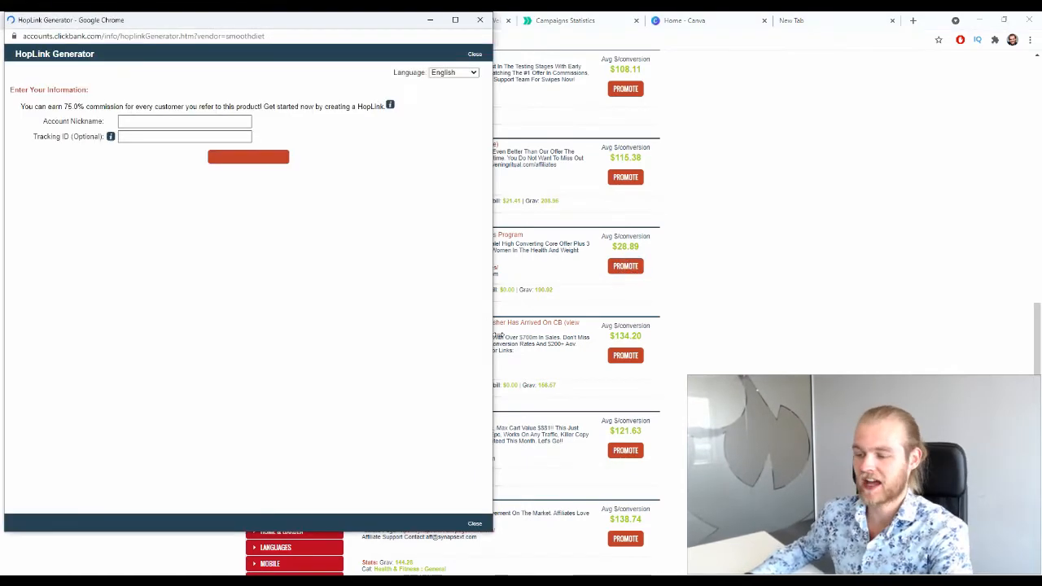
{"action": "left_click_drag", "start_coordinate": [153, 21], "coordinate": [409, 47]}
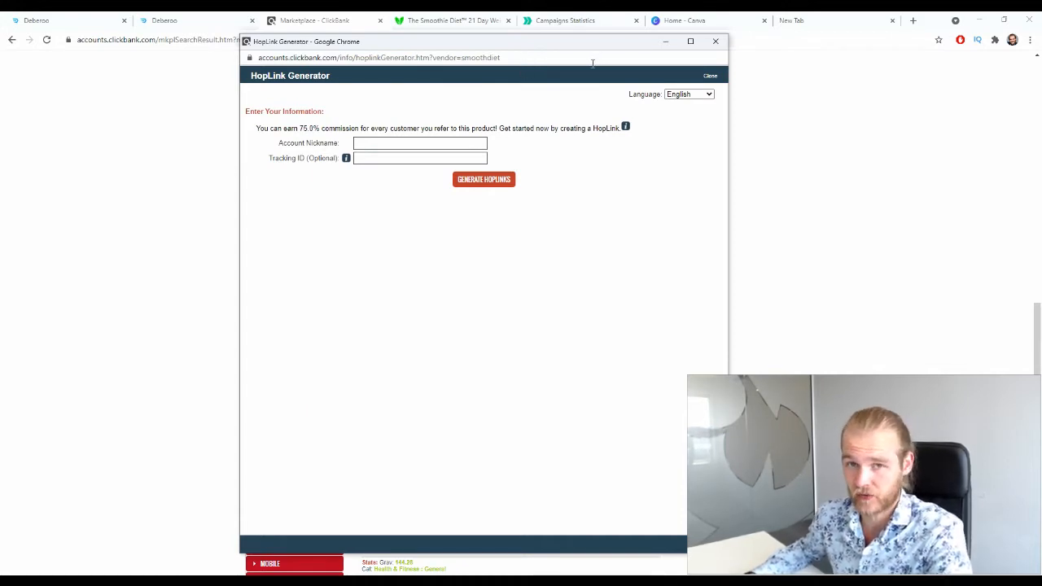
Generate a HopLink for the Smoothie Diet with the account nickname Deberoo and no tracking ID
{"action": "left_click", "coordinate": [383, 144]}
{"action": "left_click", "coordinate": [394, 164]}
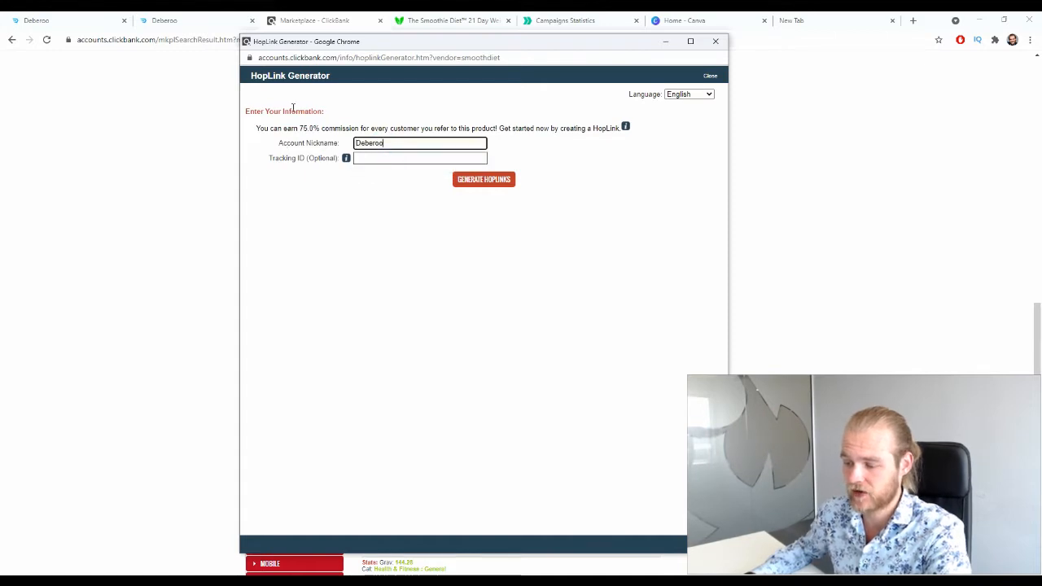
{"action": "left_click", "coordinate": [499, 186]}
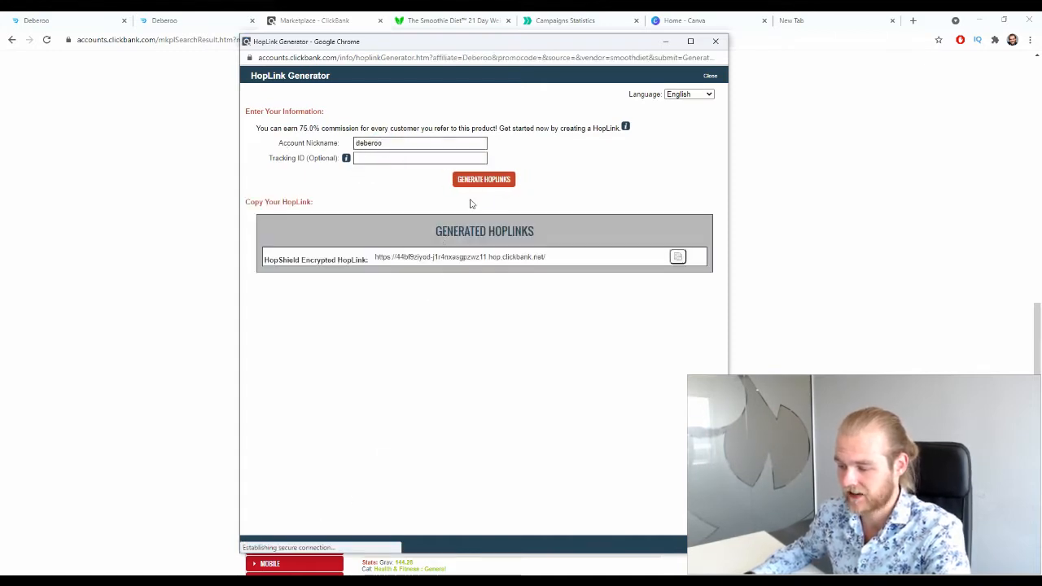
Copy the generated HopLink, close the generator, and enter the link as the offer URL in Deberoo's new offer form
{"action": "left_click", "coordinate": [677, 257]}
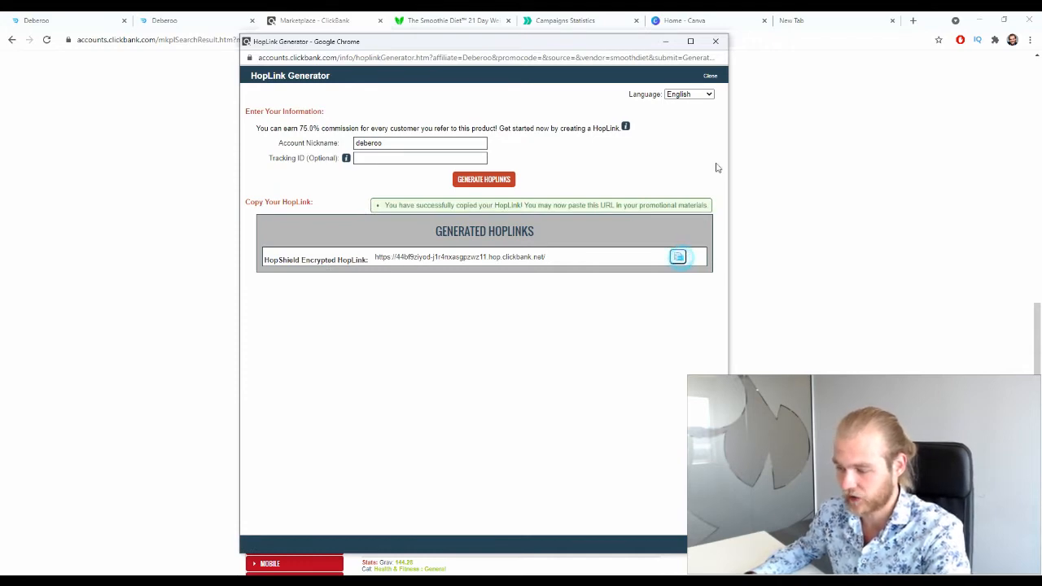
{"action": "left_click", "coordinate": [715, 41]}
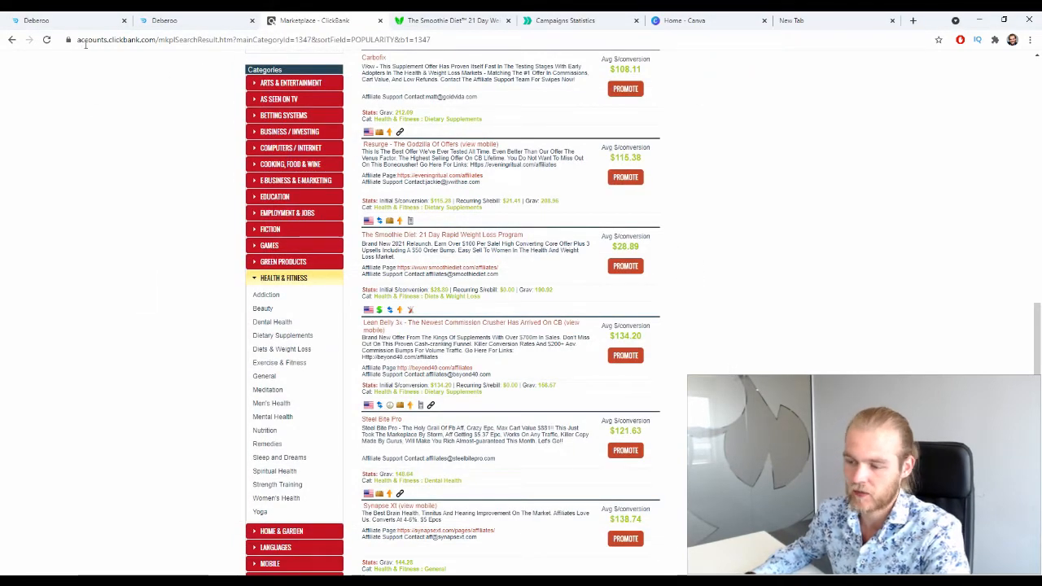
{"action": "left_click", "coordinate": [36, 21]}
{"action": "left_click", "coordinate": [223, 193]}
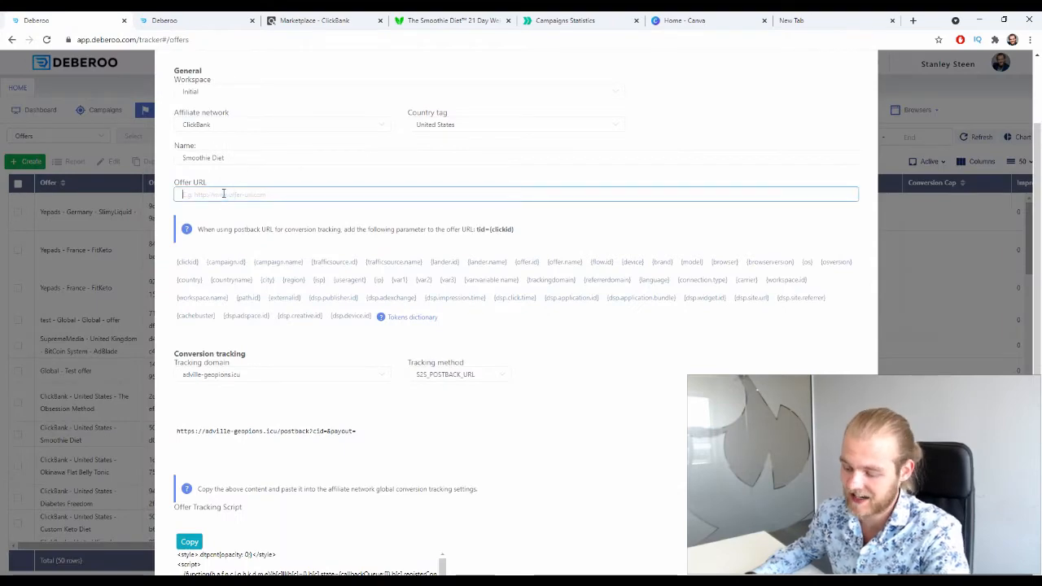
{"action": "key", "text": "ctrl+v"}
{"action": "scroll", "coordinate": [288, 195], "scroll_direction": "down", "scroll_amount": 2}
{"action": "scroll", "coordinate": [403, 237], "scroll_direction": "up", "scroll_amount": 2}
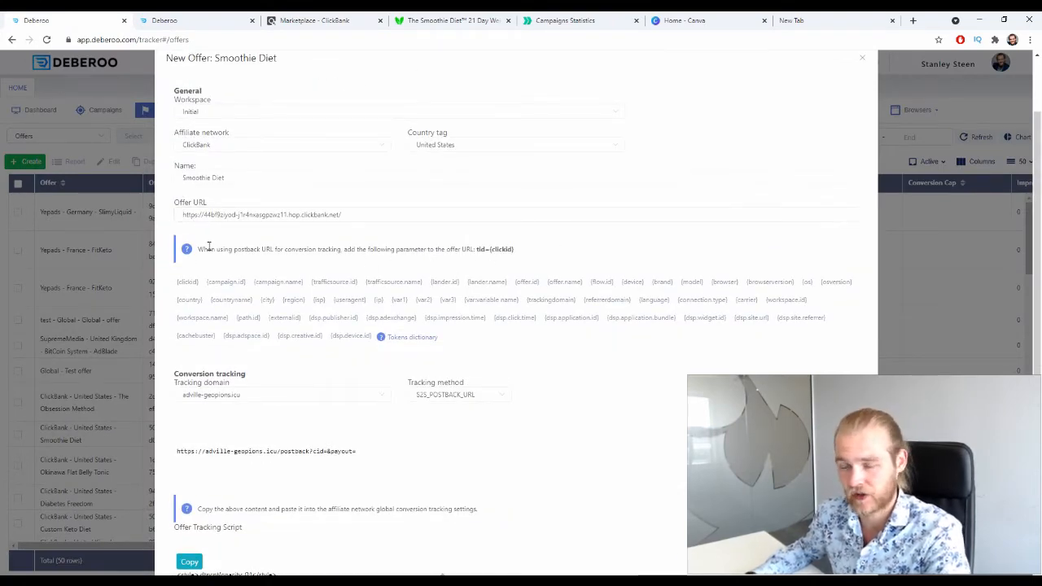
Append the ClickBank postback tracking parameter to the offer URL as "?tid={clickid}"
{"action": "left_click_drag", "start_coordinate": [200, 249], "coordinate": [432, 249]}
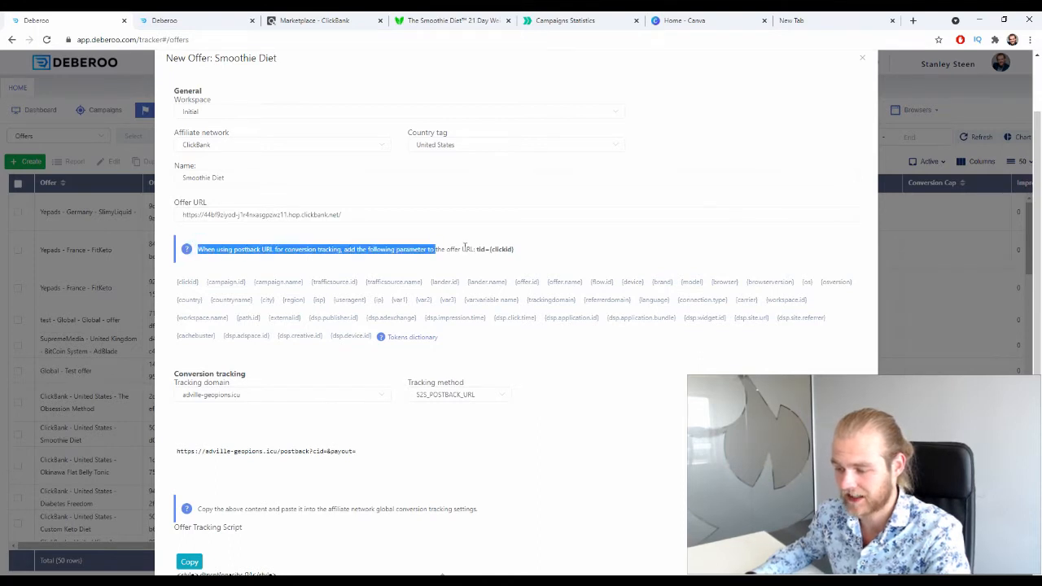
{"action": "left_click", "coordinate": [465, 248]}
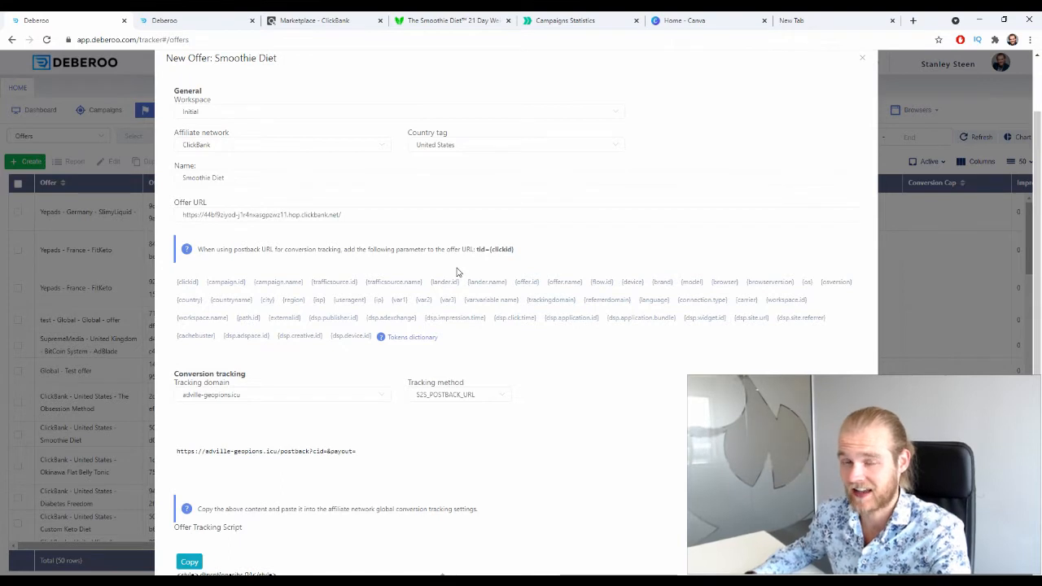
{"action": "left_click", "coordinate": [456, 215]}
{"action": "left_click_drag", "start_coordinate": [524, 256], "coordinate": [478, 260]}
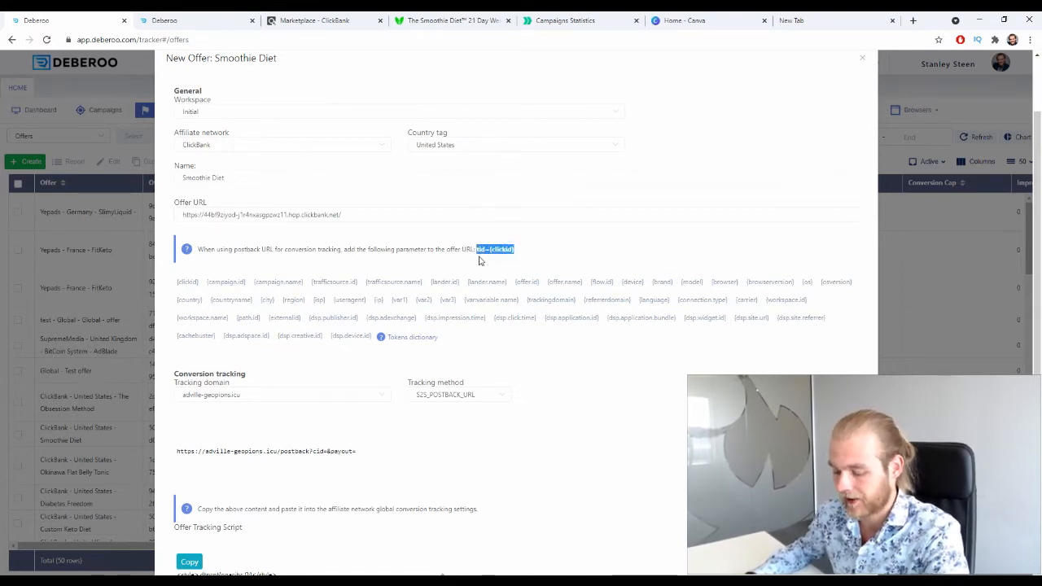
{"action": "left_click", "coordinate": [397, 213]}
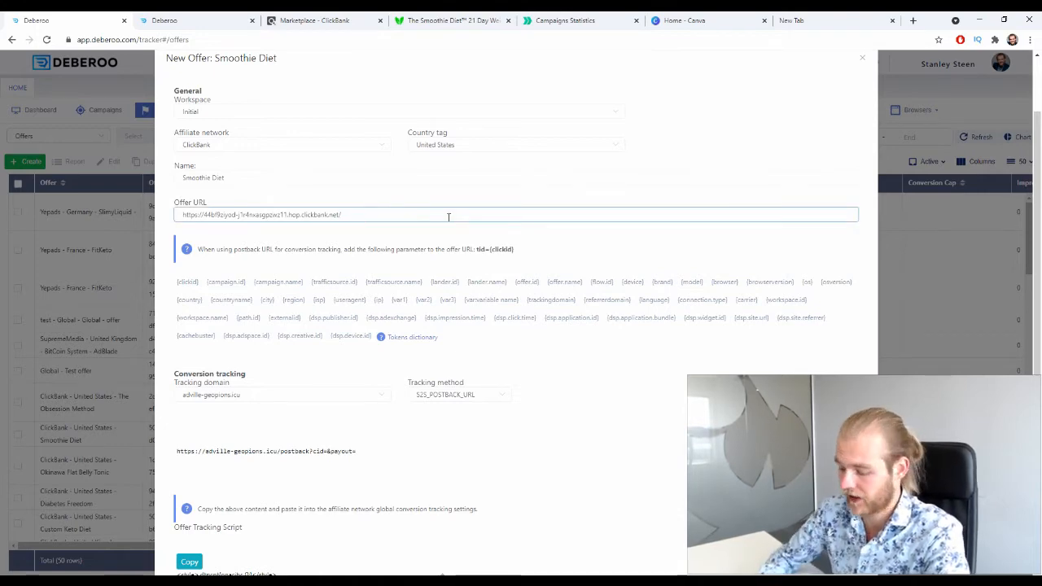
{"action": "scroll", "coordinate": [782, 270], "scroll_direction": "down", "scroll_amount": 2}
{"action": "scroll", "coordinate": [624, 247], "scroll_direction": "up", "scroll_amount": 3}
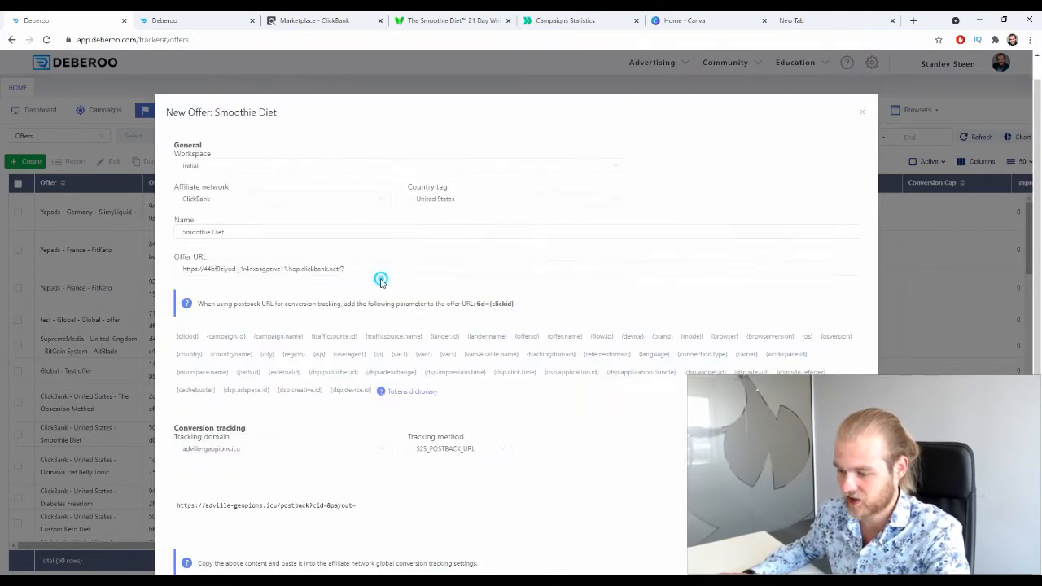
{"action": "left_click", "coordinate": [386, 268]}
{"action": "type", "text": "?"}
{"action": "key", "text": "ctrl+v"}
{"action": "scroll", "coordinate": [395, 288], "scroll_direction": "down", "scroll_amount": 3}
{"action": "scroll", "coordinate": [390, 244], "scroll_direction": "up", "scroll_amount": 3}
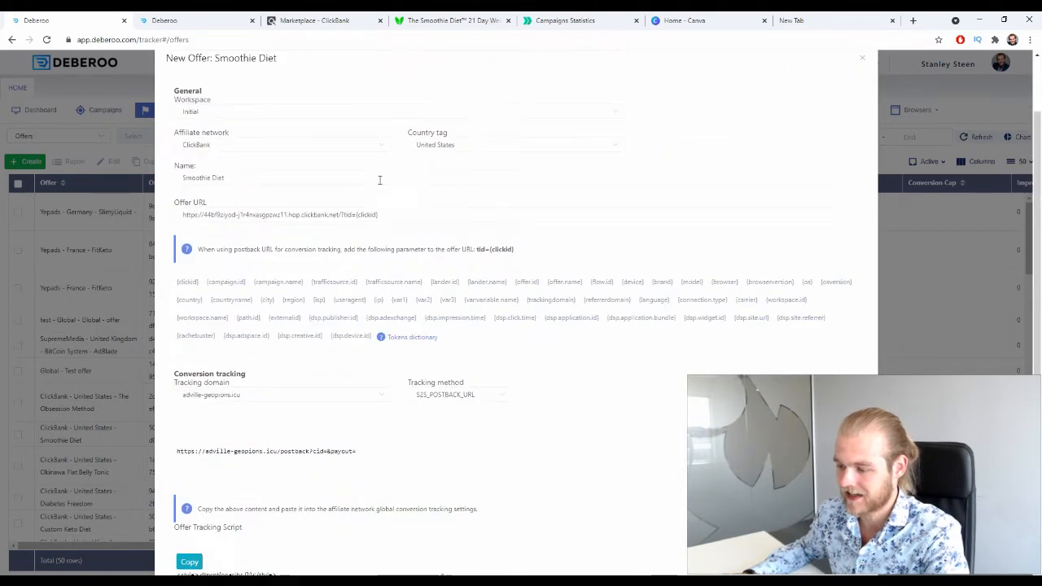
Save the Smoothie Diet offer with its existing conversion tracking and payout settings and return to the offers list
{"action": "scroll", "coordinate": [356, 232], "scroll_direction": "down", "scroll_amount": 1}
{"action": "scroll", "coordinate": [342, 211], "scroll_direction": "down", "scroll_amount": 3}
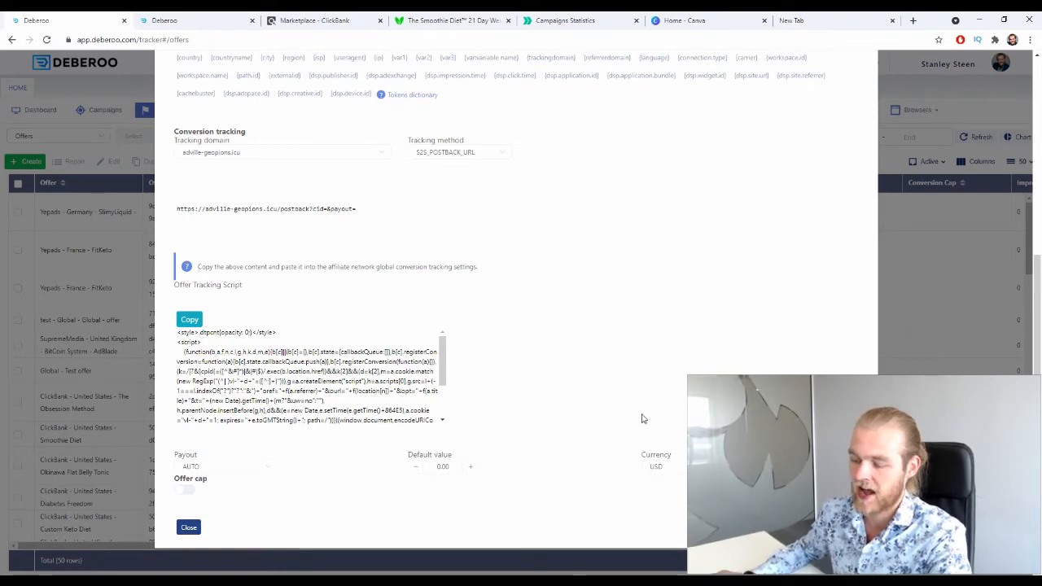
{"action": "key", "text": "Escape"}
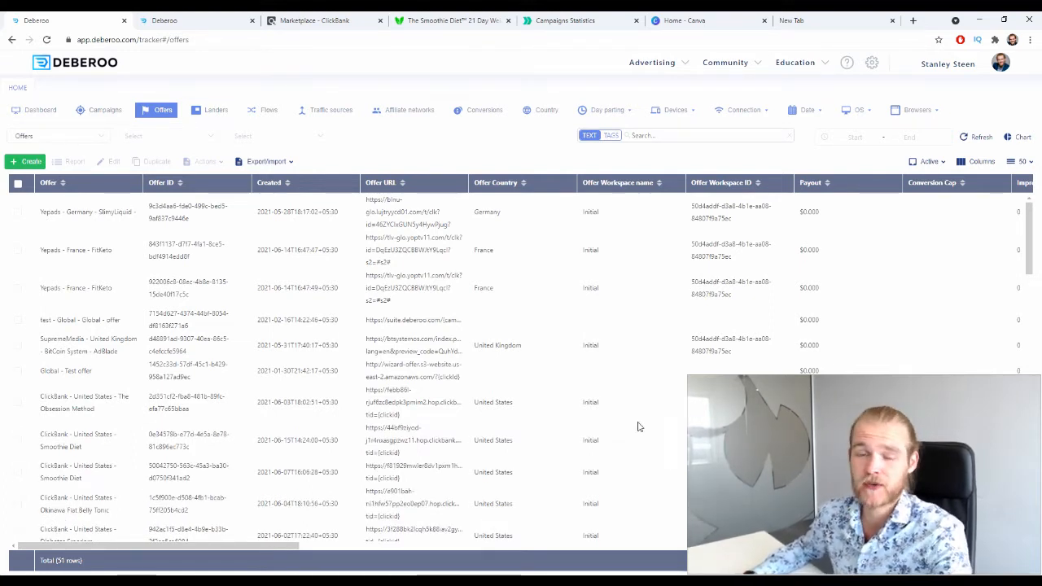
Switch to Deberoo's landing page builder and filter the available landing page templates by the Nutra vertical
{"action": "left_click", "coordinate": [204, 20]}
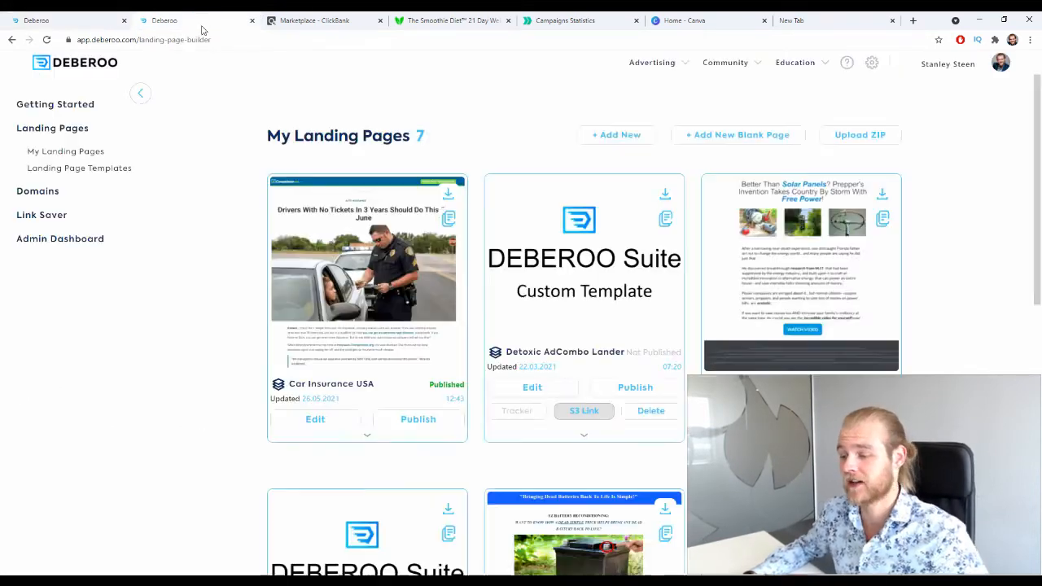
{"action": "left_click", "coordinate": [122, 169]}
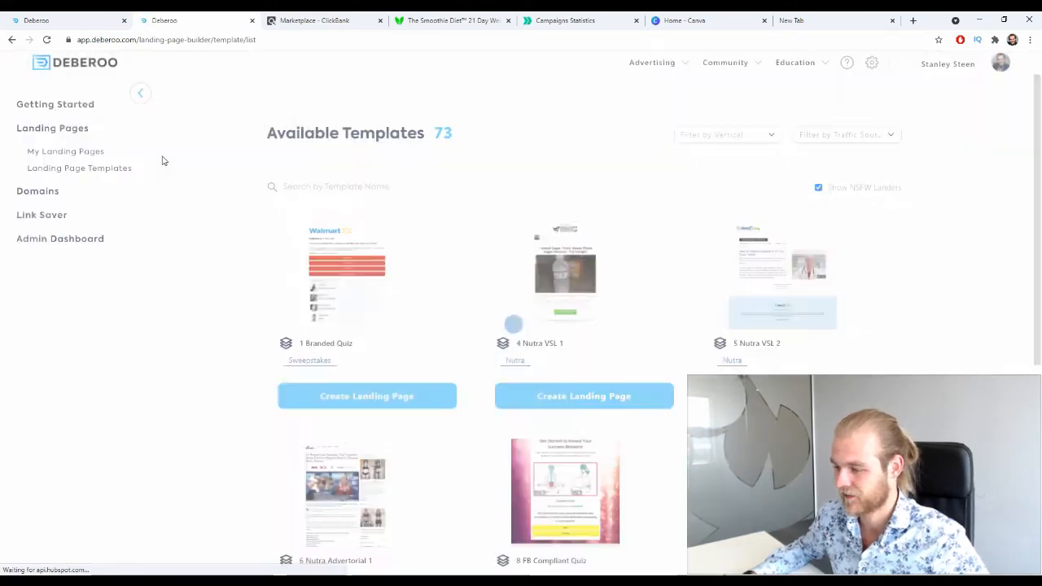
{"action": "left_click", "coordinate": [733, 135]}
{"action": "left_click", "coordinate": [875, 135]}
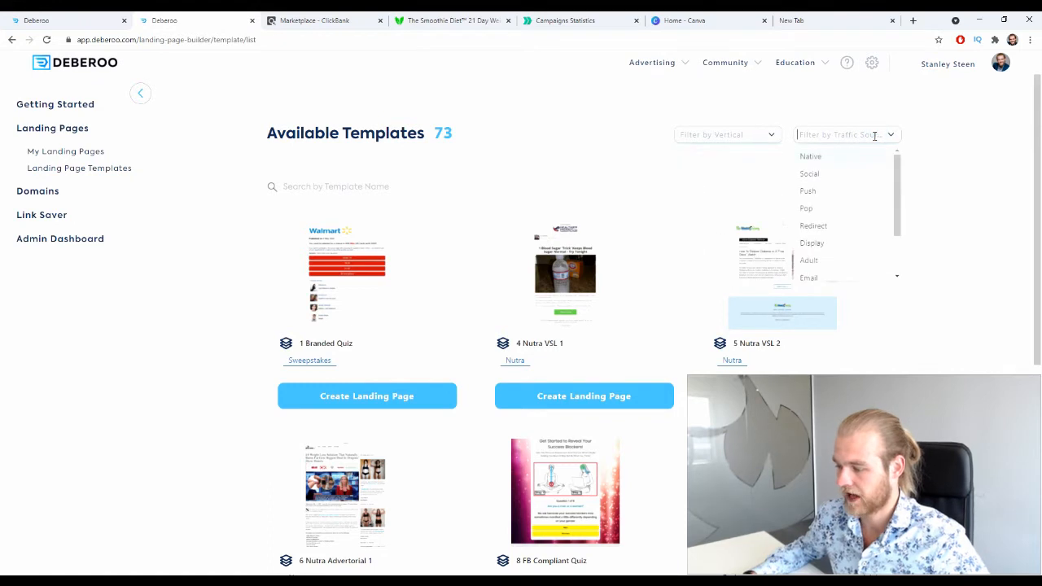
{"action": "left_click", "coordinate": [729, 135]}
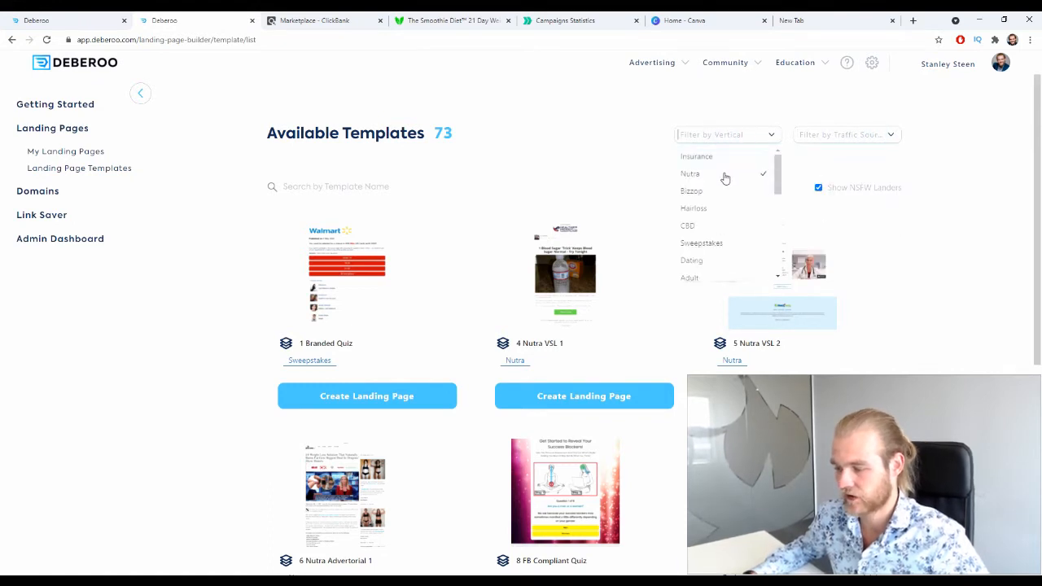
{"action": "left_click", "coordinate": [726, 177]}
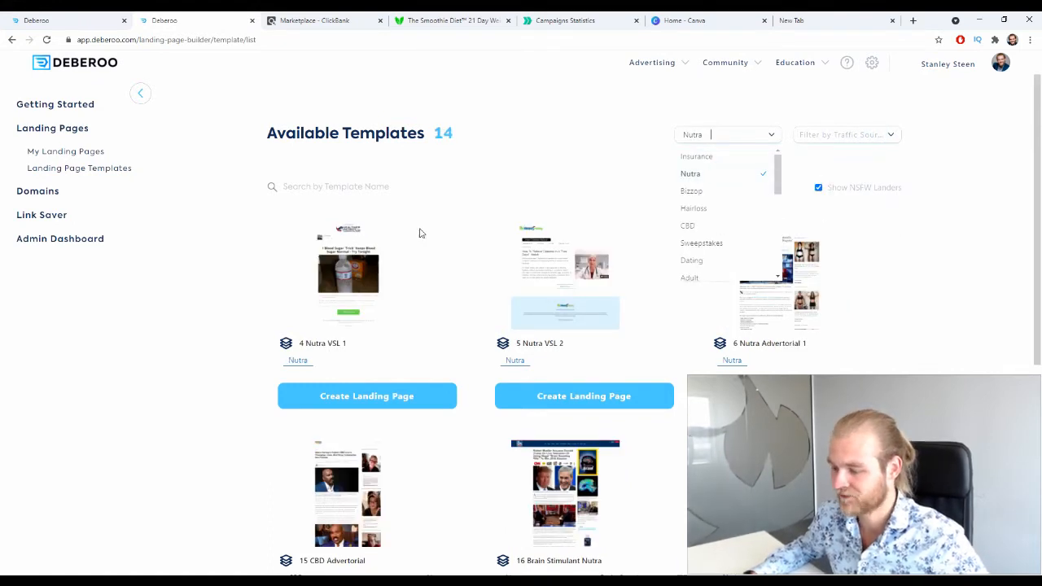
{"action": "left_click", "coordinate": [226, 294]}
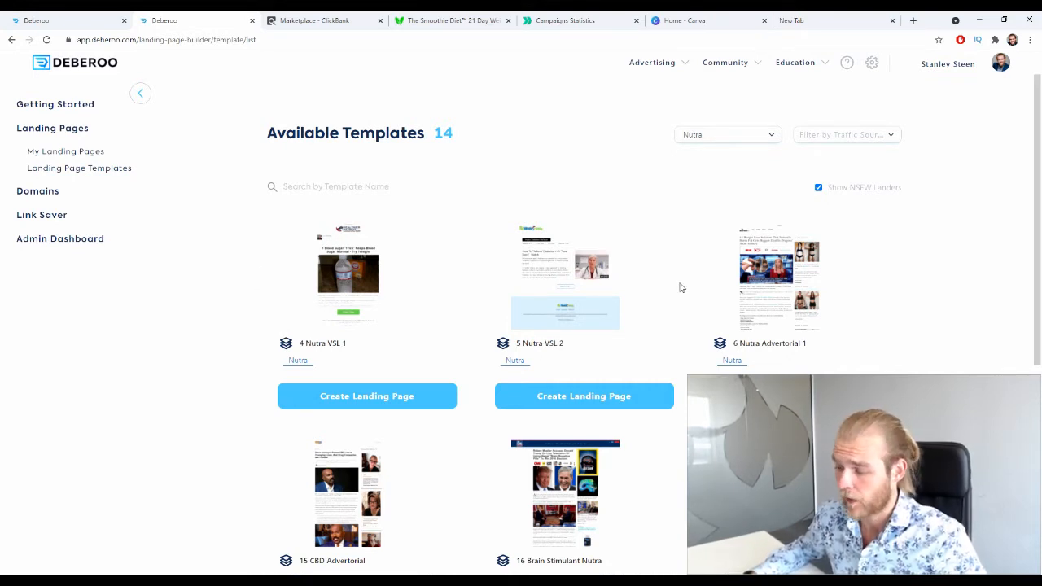
Create a landing page from the "4 Nutra VSL 1" template, named "USA - Smoothie Diet - CB"
{"action": "scroll", "coordinate": [603, 409], "scroll_direction": "down", "scroll_amount": 2}
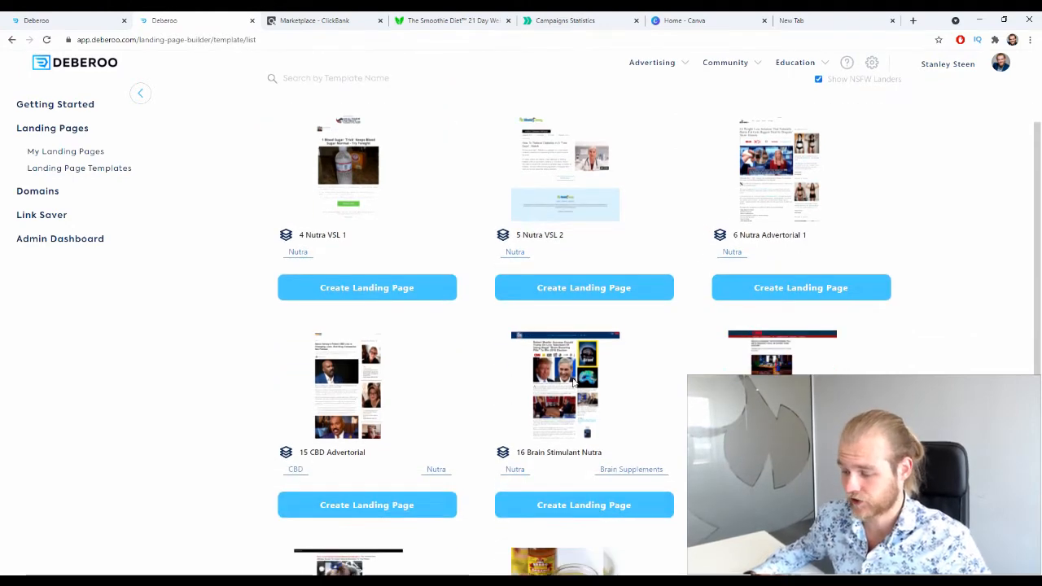
{"action": "scroll", "coordinate": [574, 381], "scroll_direction": "down", "scroll_amount": 3}
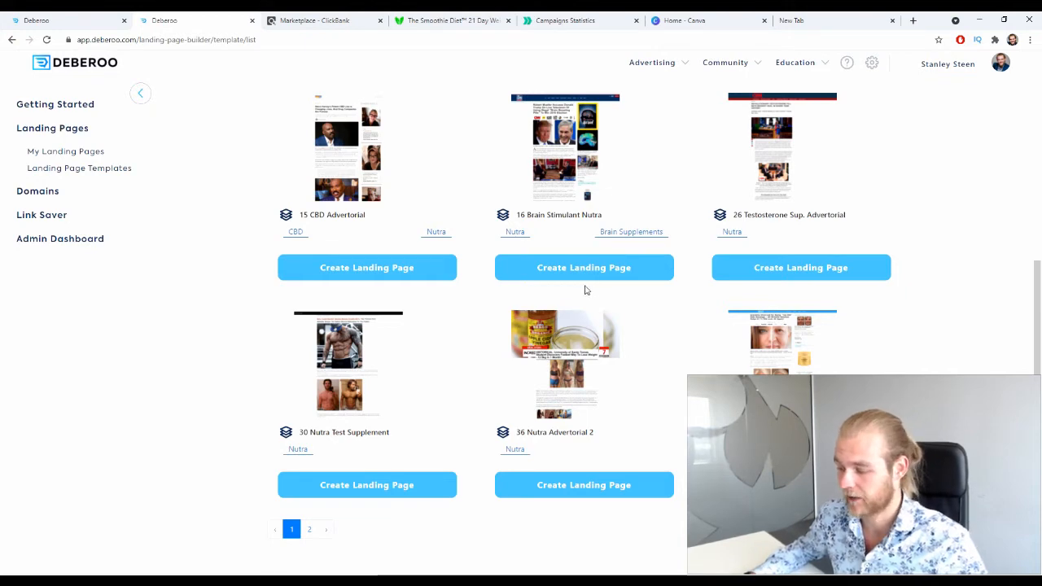
{"action": "scroll", "coordinate": [590, 295], "scroll_direction": "up", "scroll_amount": 4}
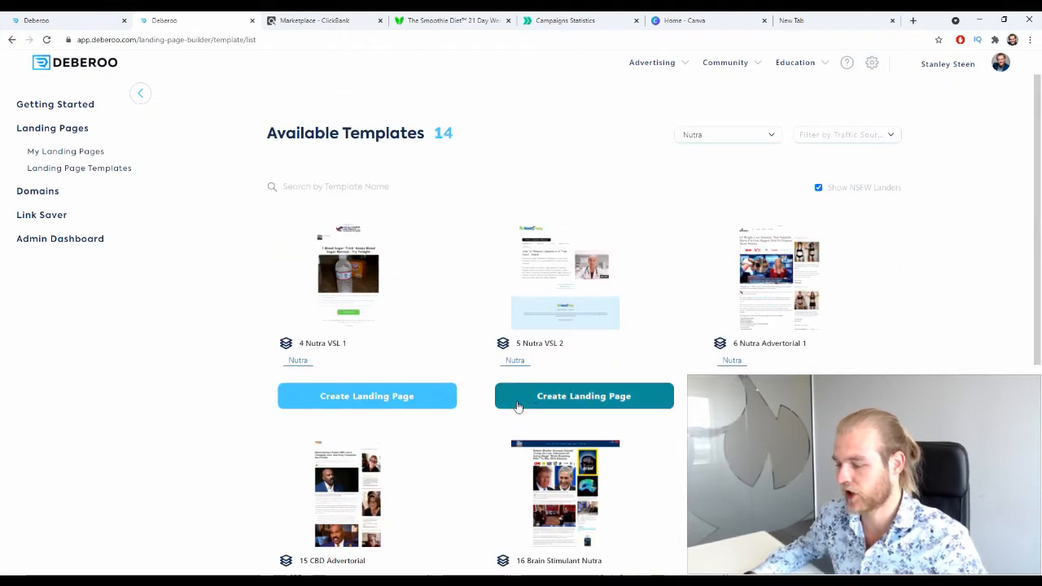
{"action": "left_click", "coordinate": [420, 398]}
{"action": "left_click", "coordinate": [573, 306]}
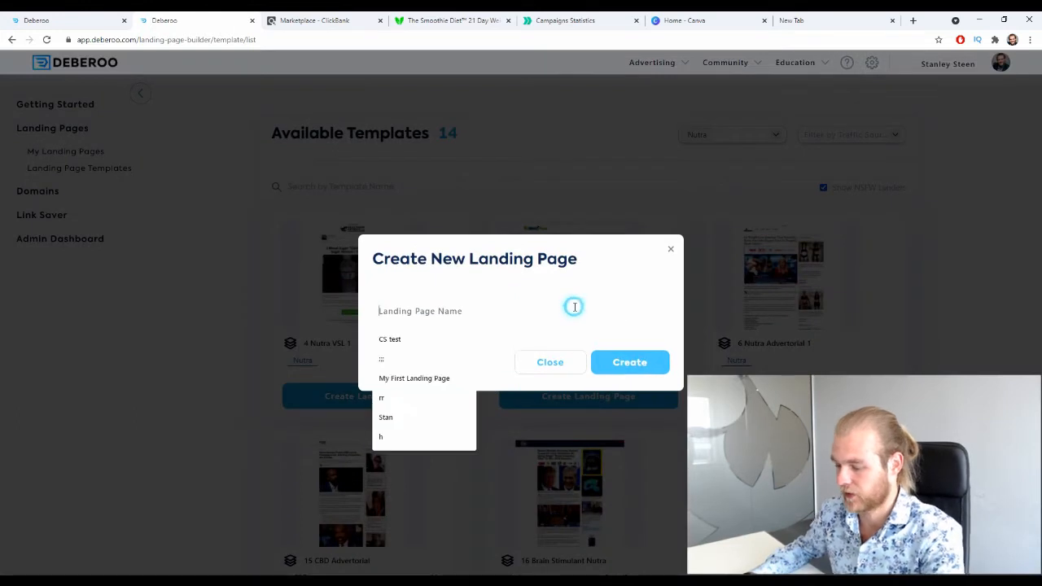
{"action": "type", "text": "USA"}
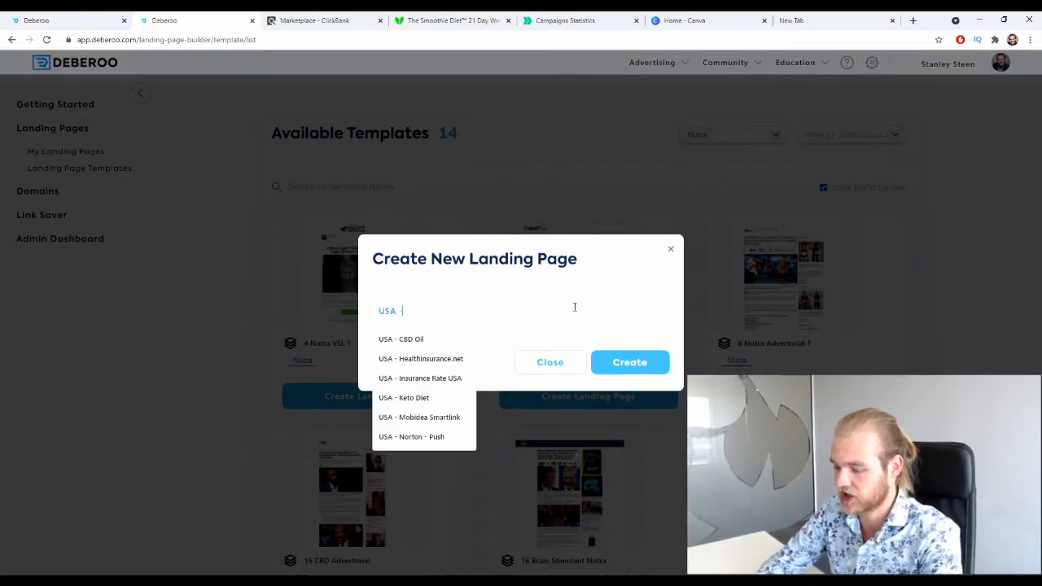
{"action": "type", "text": " - "}
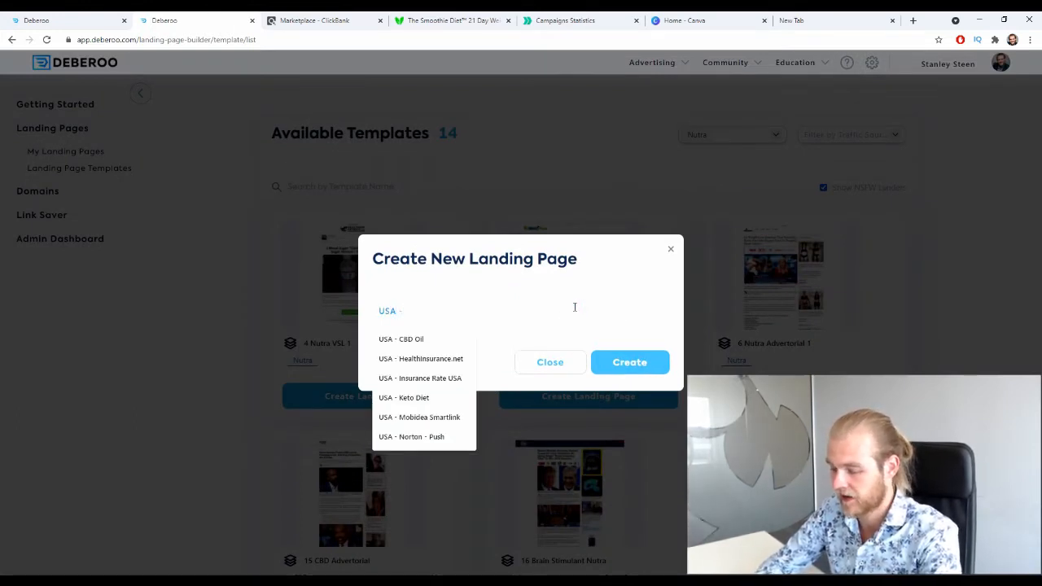
{"action": "type", "text": "Smoothie Diet - CB"}
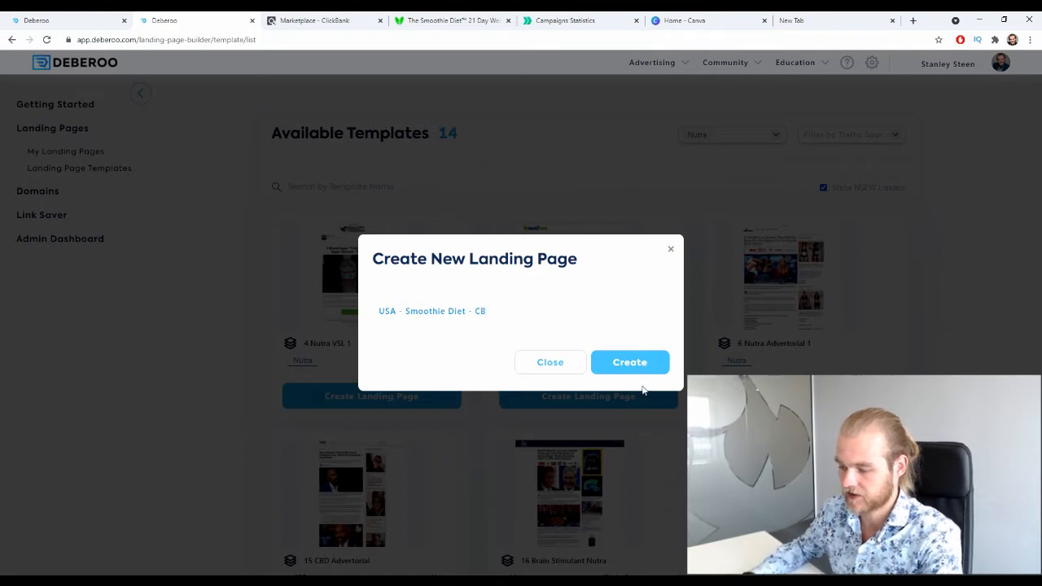
{"action": "left_click", "coordinate": [641, 366]}
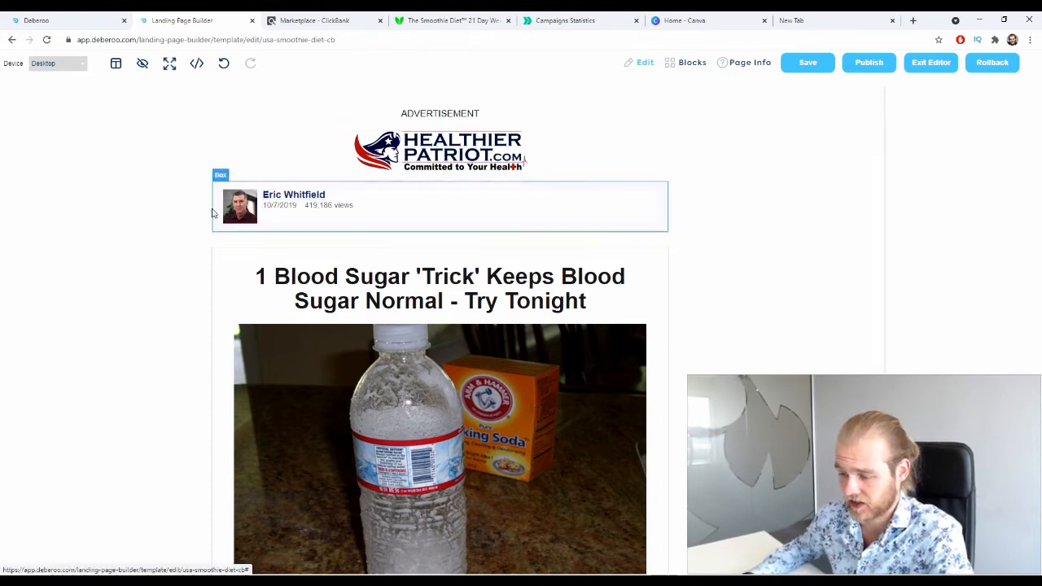
Review the new landing page down to its Watch Now button and open its page info with the destination URL setting
{"action": "scroll", "coordinate": [389, 176], "scroll_direction": "down", "scroll_amount": 2}
{"action": "scroll", "coordinate": [389, 176], "scroll_direction": "down", "scroll_amount": 2}
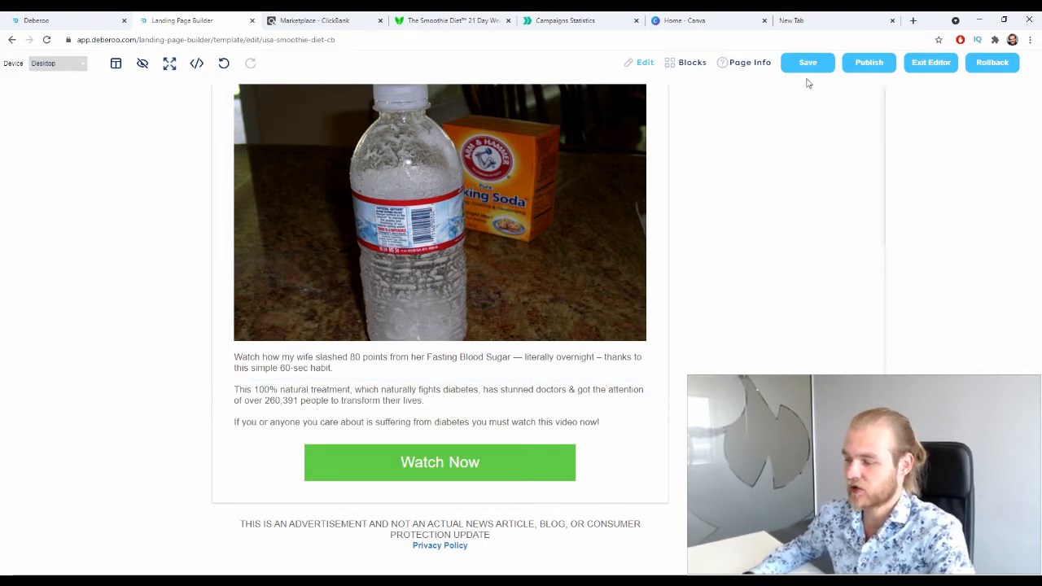
{"action": "left_click", "coordinate": [749, 65]}
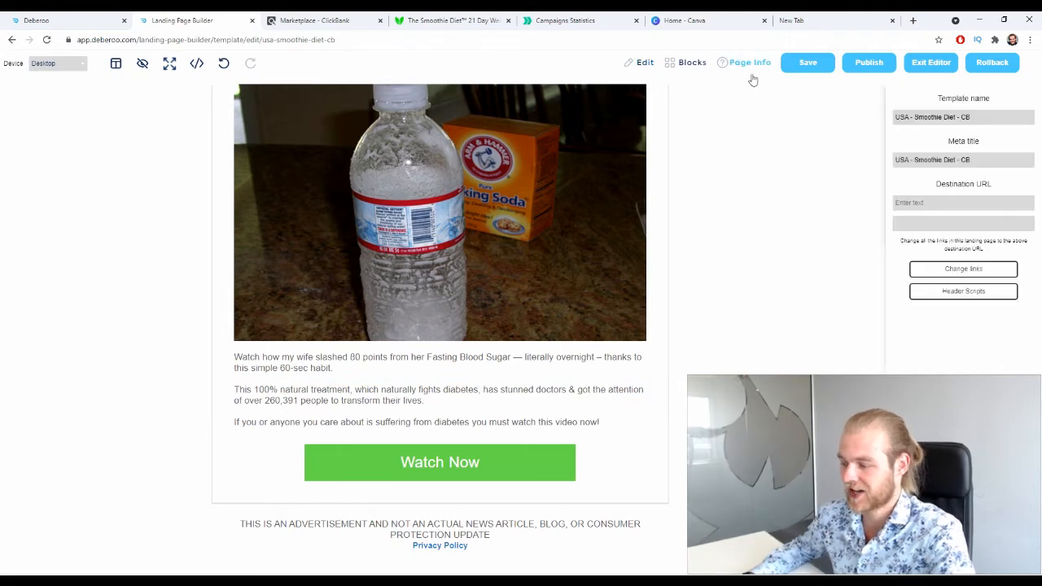
{"action": "left_click_drag", "start_coordinate": [999, 184], "coordinate": [937, 193]}
{"action": "left_click", "coordinate": [918, 203]}
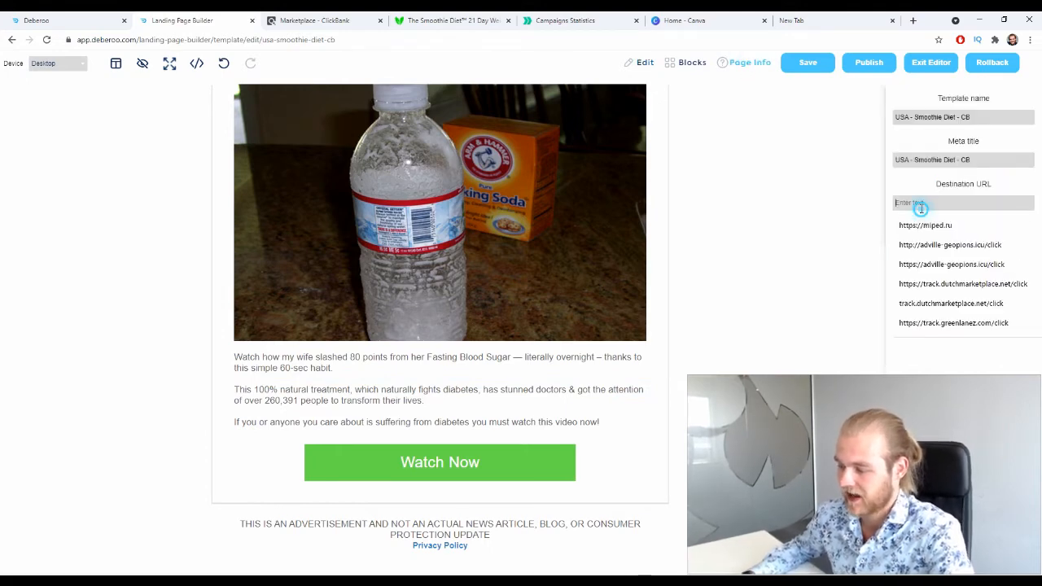
{"action": "left_click", "coordinate": [858, 320]}
{"action": "left_click", "coordinate": [746, 63]}
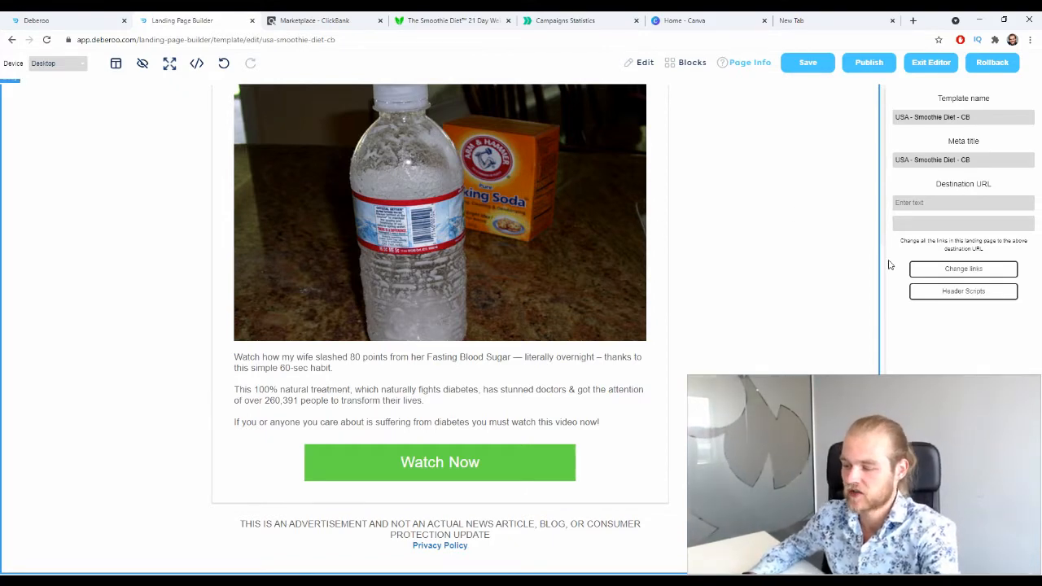
Return to the Deberoo tracker and copy the Click URL from the profile's tracking URLs
{"action": "left_click", "coordinate": [92, 20]}
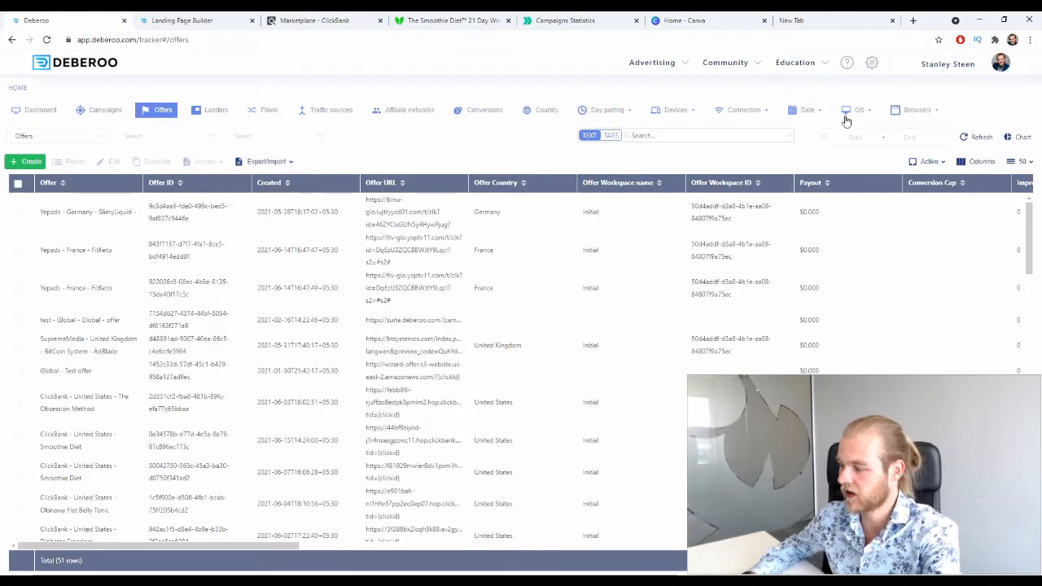
{"action": "left_click", "coordinate": [944, 66]}
{"action": "left_click", "coordinate": [949, 104]}
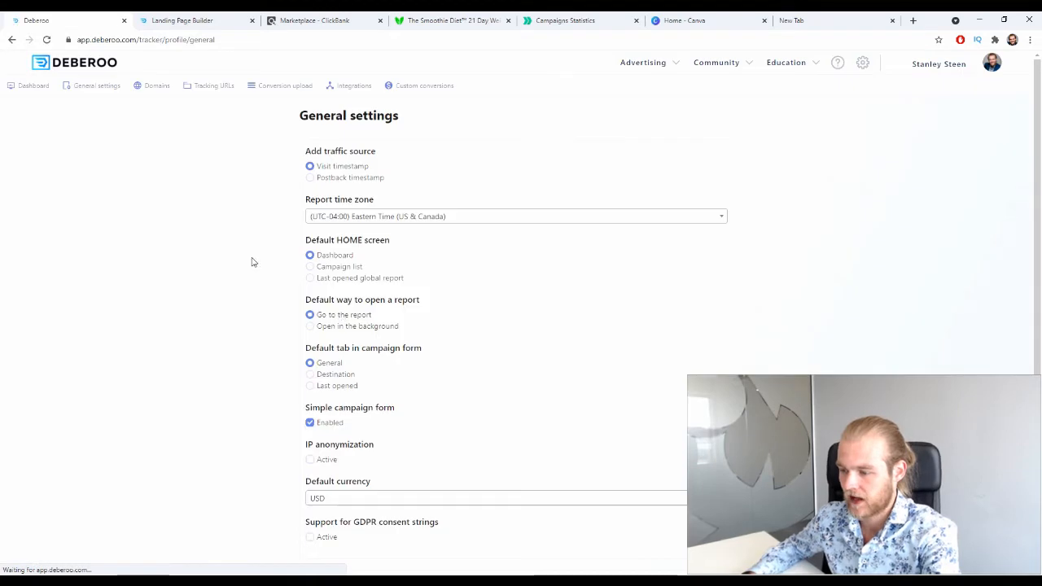
{"action": "left_click", "coordinate": [210, 87]}
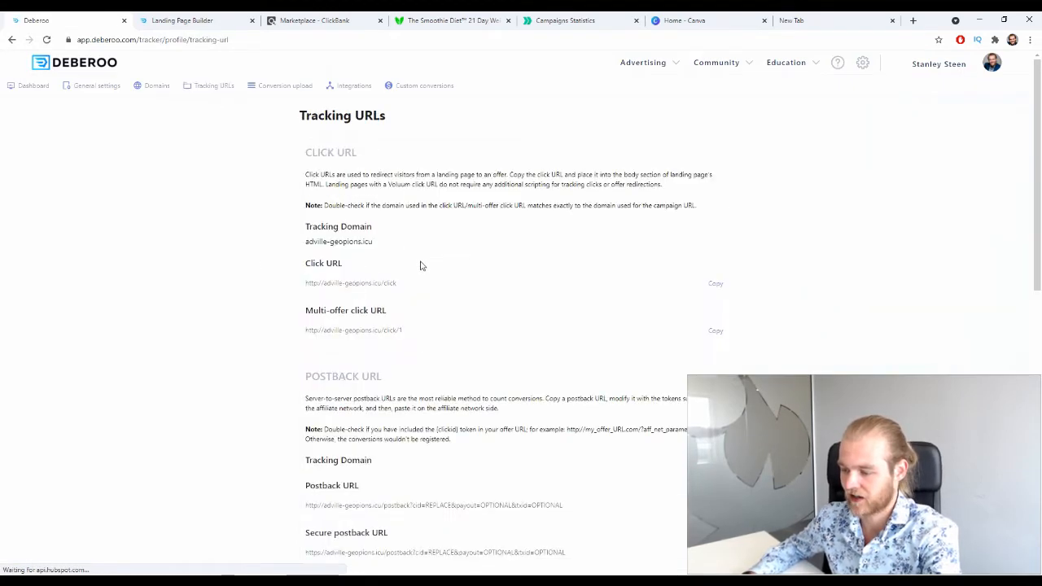
{"action": "left_click_drag", "start_coordinate": [420, 284], "coordinate": [292, 282]}
{"action": "key", "text": "ctrl+c"}
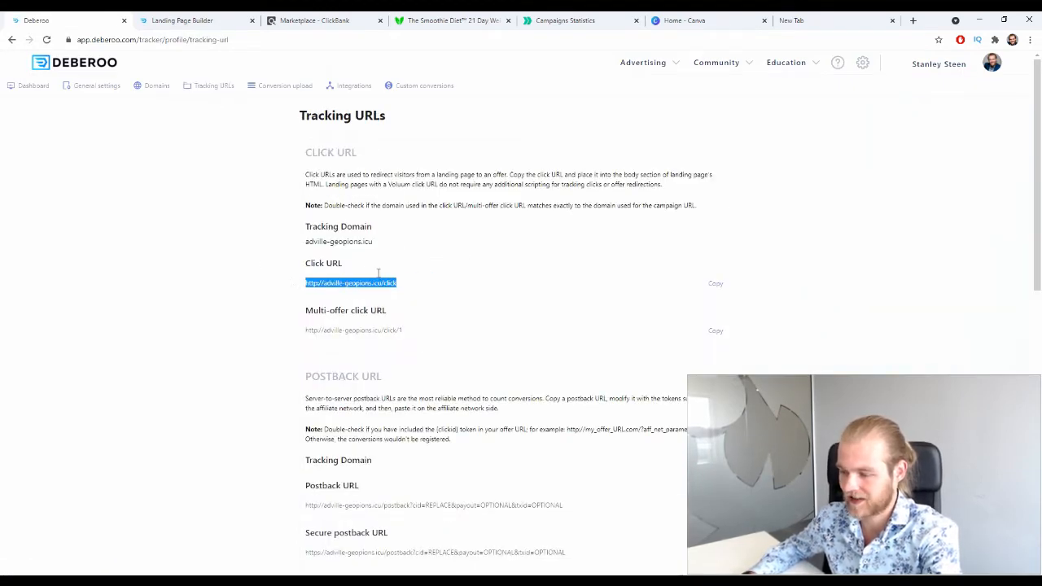
{"action": "left_click", "coordinate": [230, 17]}
{"action": "left_click", "coordinate": [940, 204]}
{"action": "key", "text": "ctrl+v"}
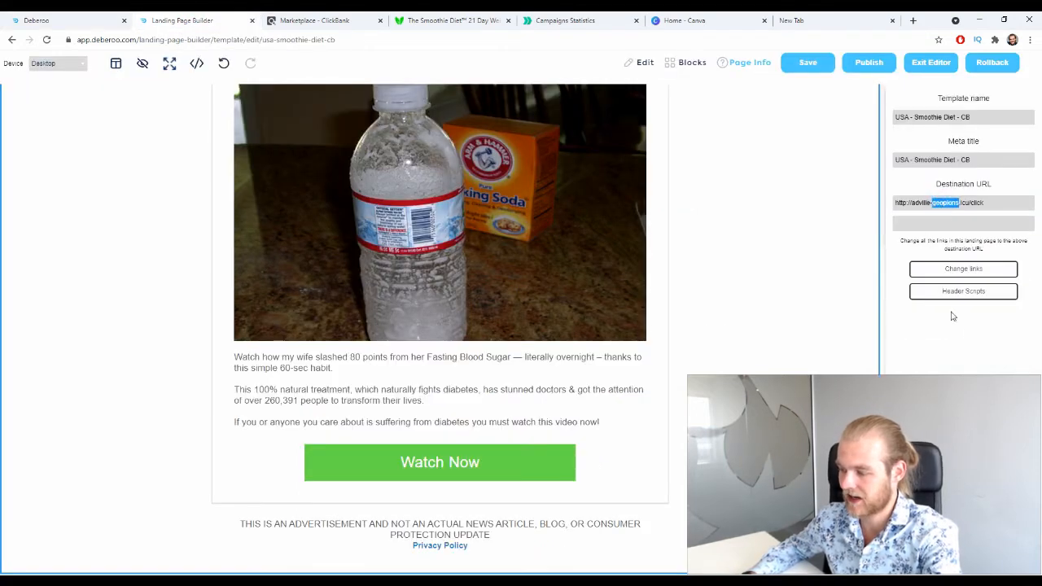
Apply the destination URL to all links in the landing page and publish it to the imakeshhmoney-com domain
{"action": "left_click", "coordinate": [977, 269]}
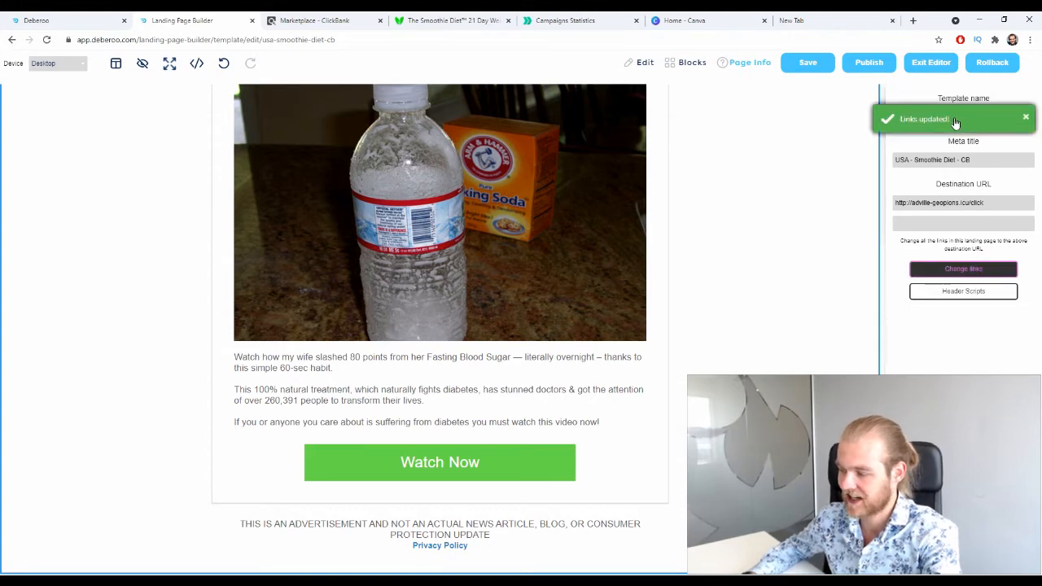
{"action": "left_click", "coordinate": [869, 63]}
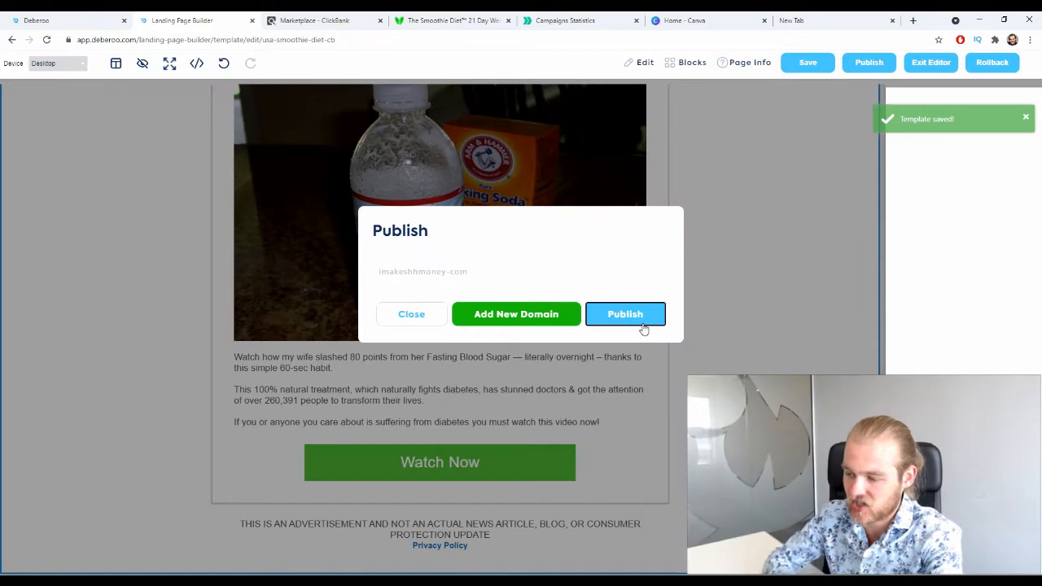
{"action": "left_click", "coordinate": [625, 314]}
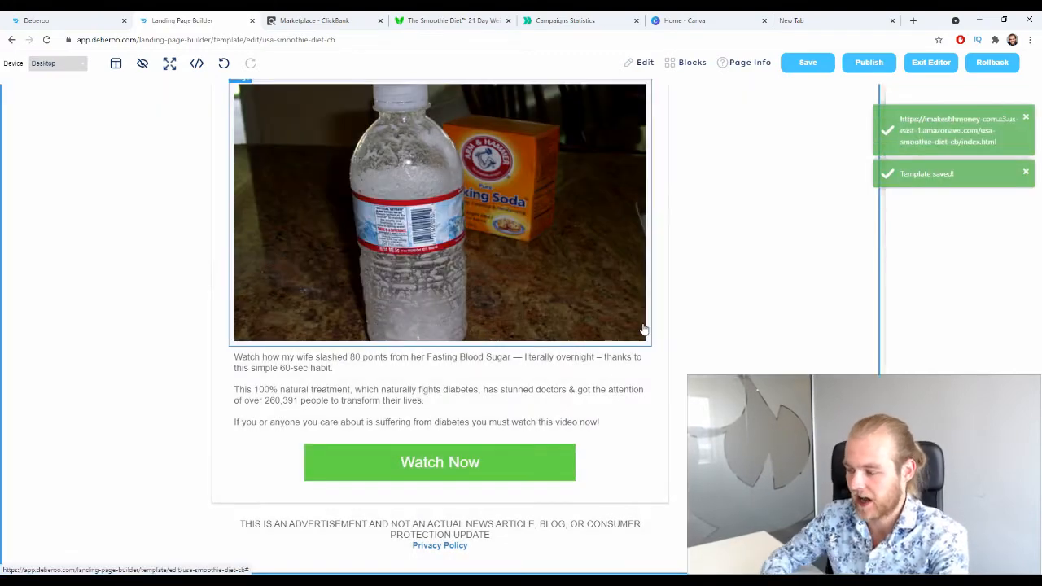
Open the published landing page, copy its web address, and return to the Deberoo tracker
{"action": "left_click", "coordinate": [921, 140]}
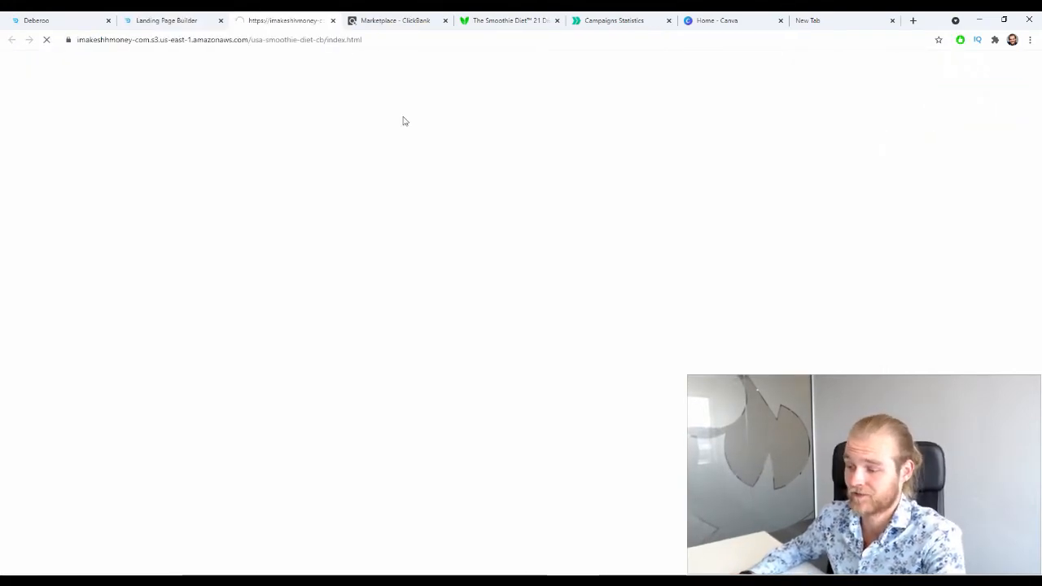
{"action": "left_click", "coordinate": [316, 43]}
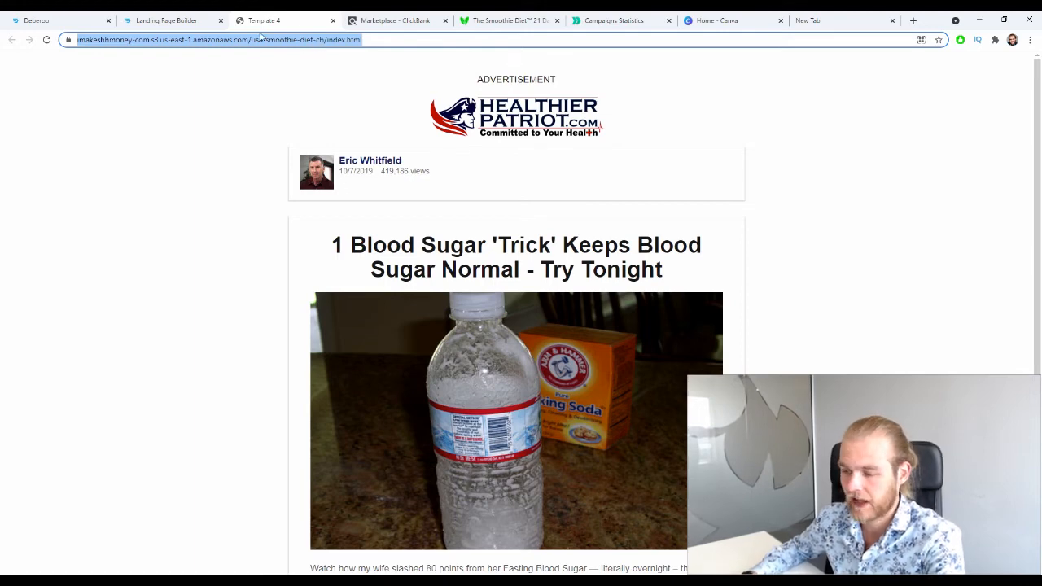
{"action": "left_click", "coordinate": [69, 21]}
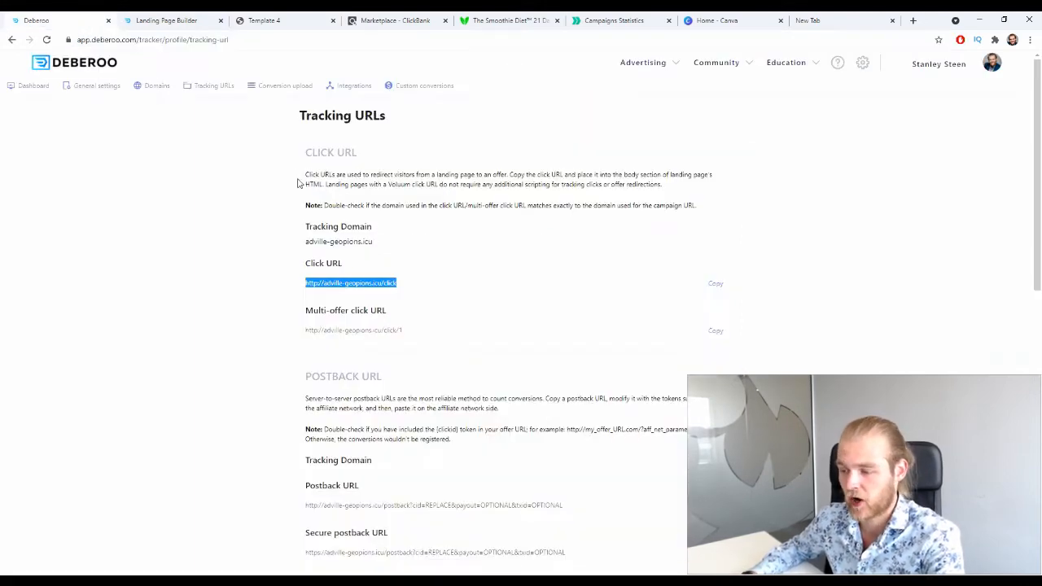
Start a new lander in the tracker with workspace Initial and country tag United States
{"action": "left_click", "coordinate": [15, 84]}
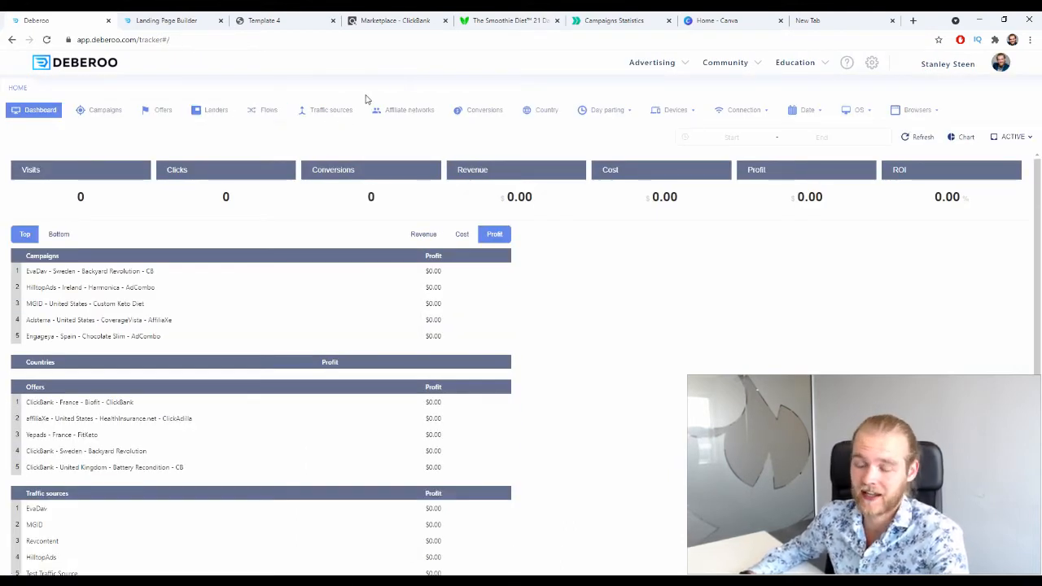
{"action": "left_click", "coordinate": [211, 115]}
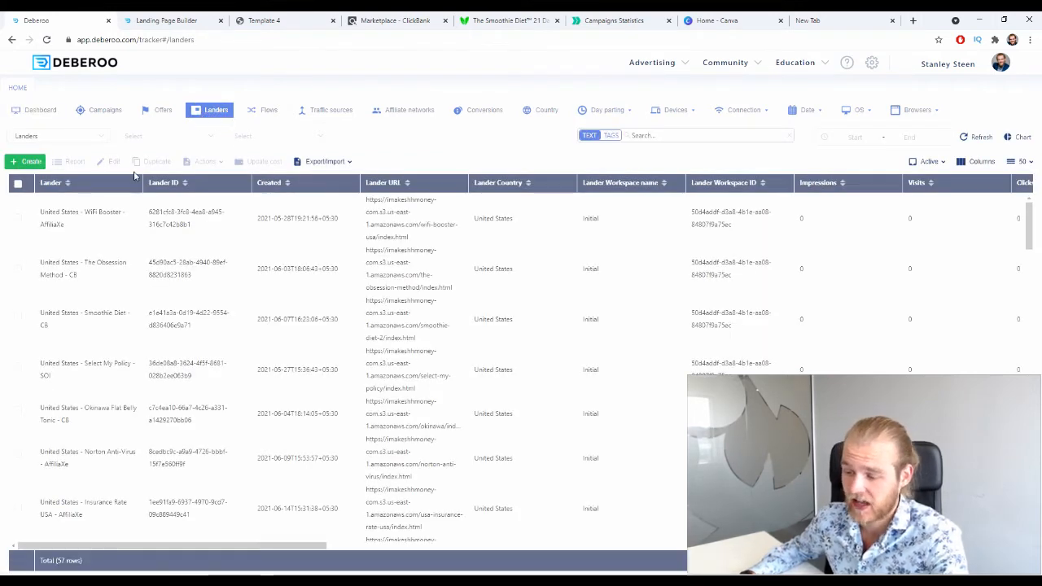
{"action": "left_click", "coordinate": [26, 161]}
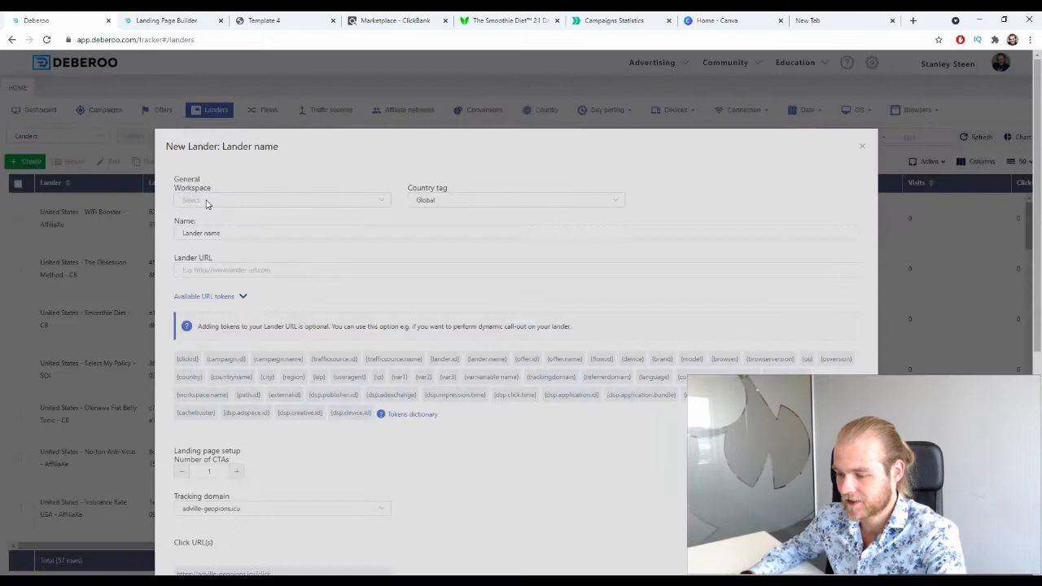
{"action": "left_click", "coordinate": [205, 200]}
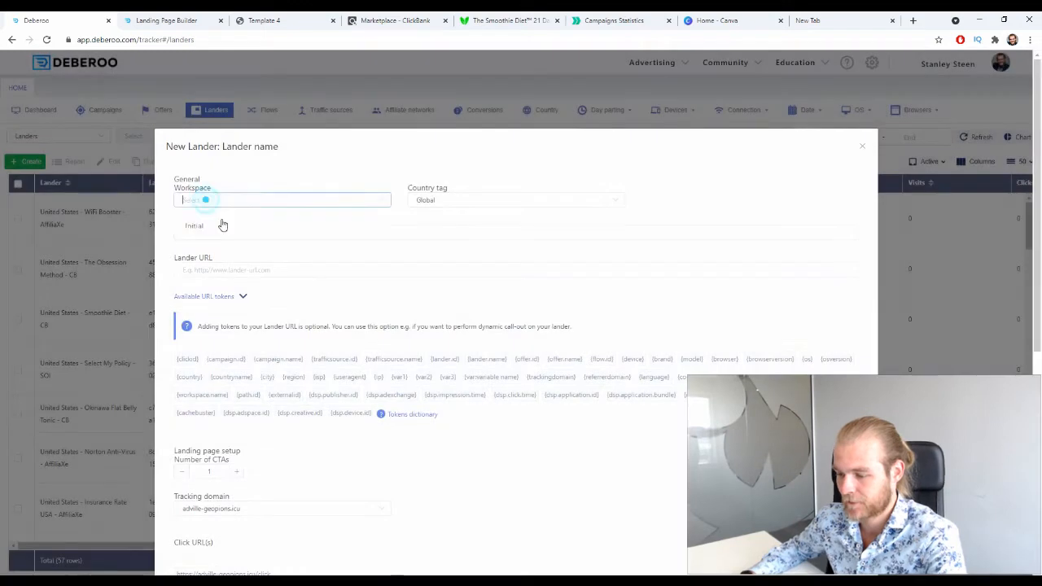
{"action": "left_click", "coordinate": [217, 221]}
{"action": "left_click", "coordinate": [471, 198]}
{"action": "type", "text": "unit"}
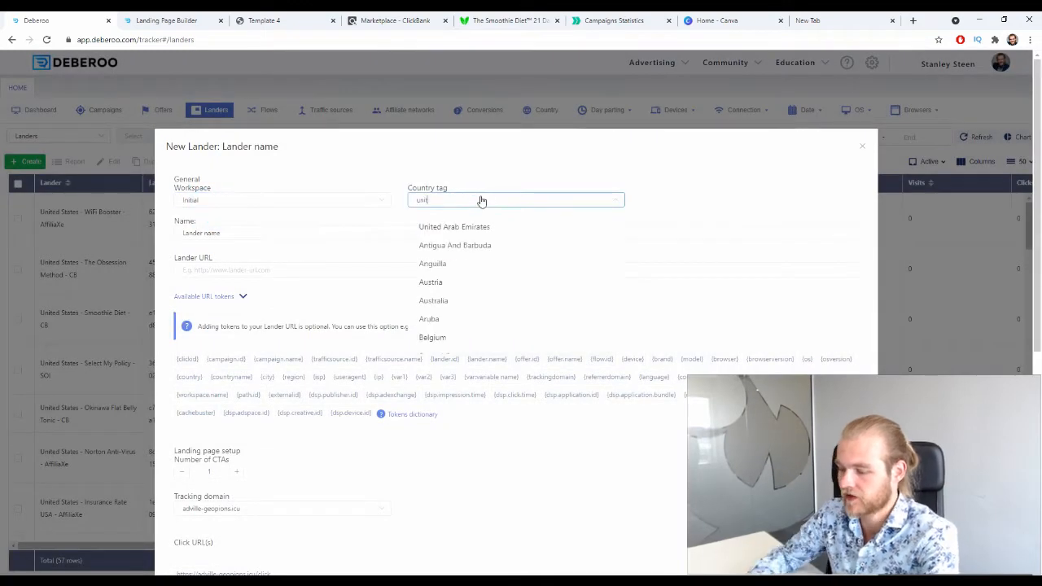
{"action": "left_click", "coordinate": [469, 285]}
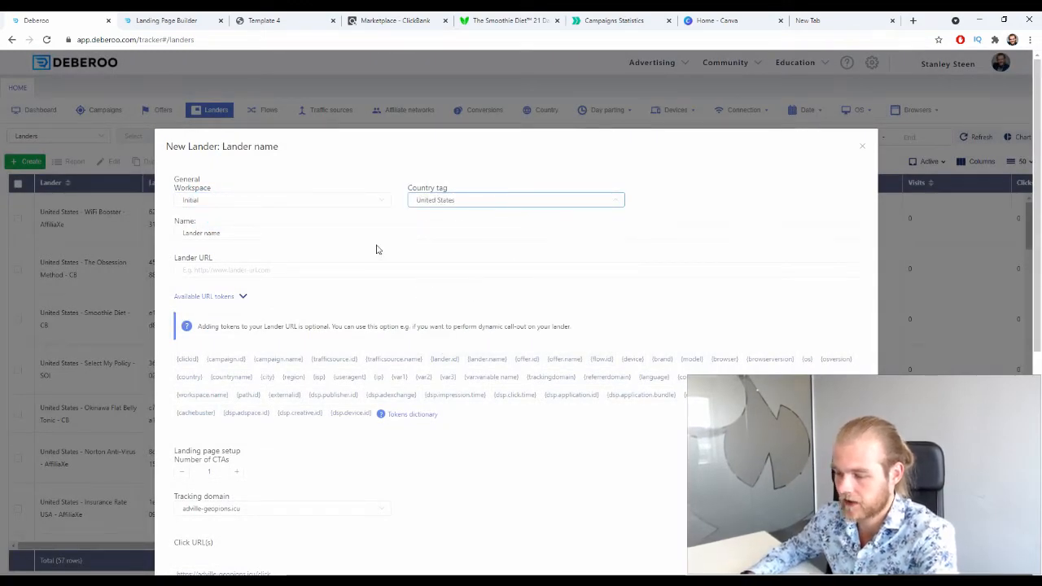
Name the new lander "Smoothie Diet - ClickBank"
{"action": "left_click_drag", "start_coordinate": [269, 227], "coordinate": [183, 236]}
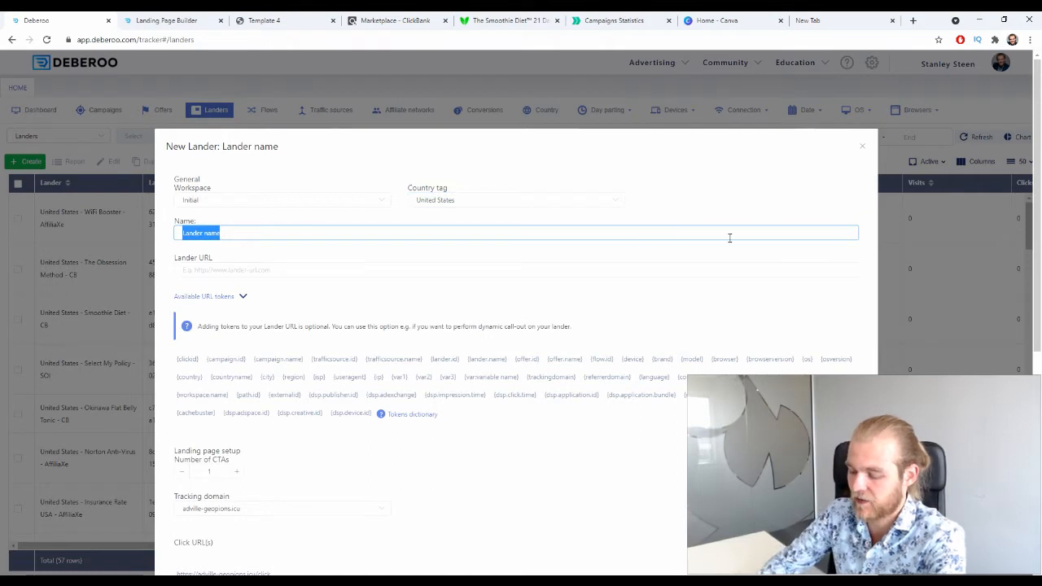
{"action": "type", "text": "O"}
{"action": "key", "text": "BackSpace"}
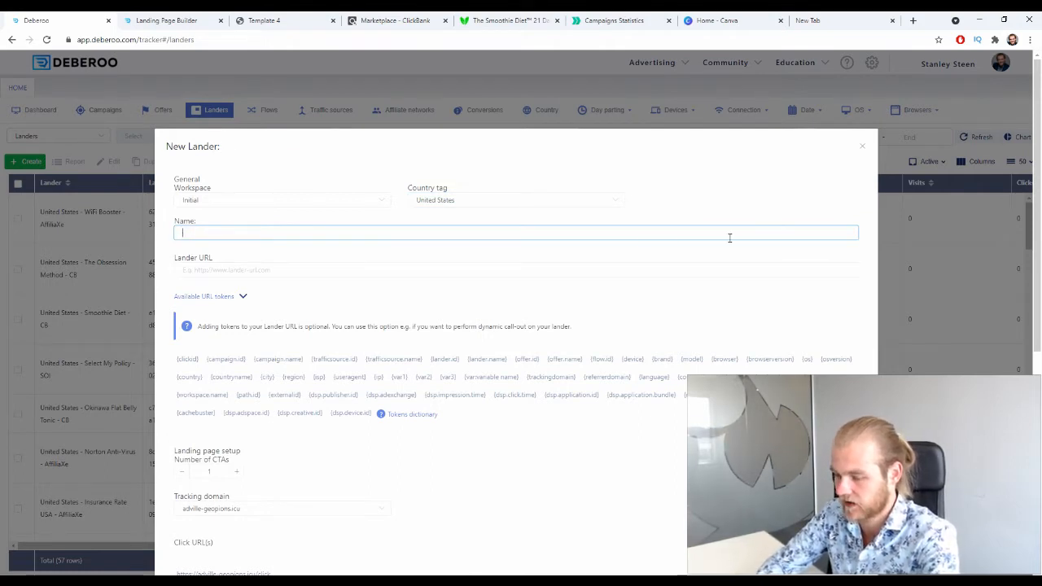
{"action": "type", "text": "Smoothie Di"}
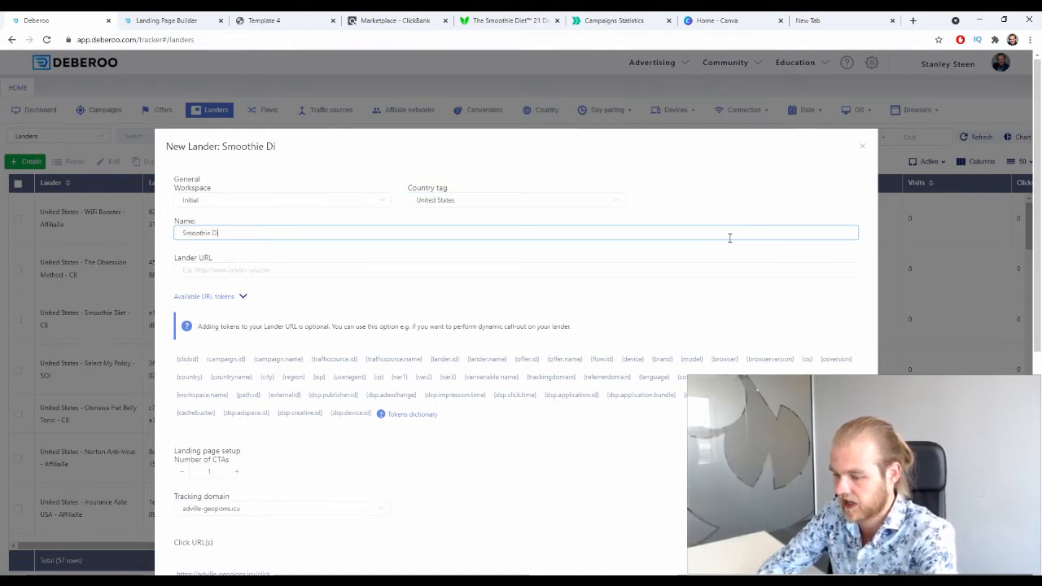
{"action": "type", "text": "et - ClickBank"}
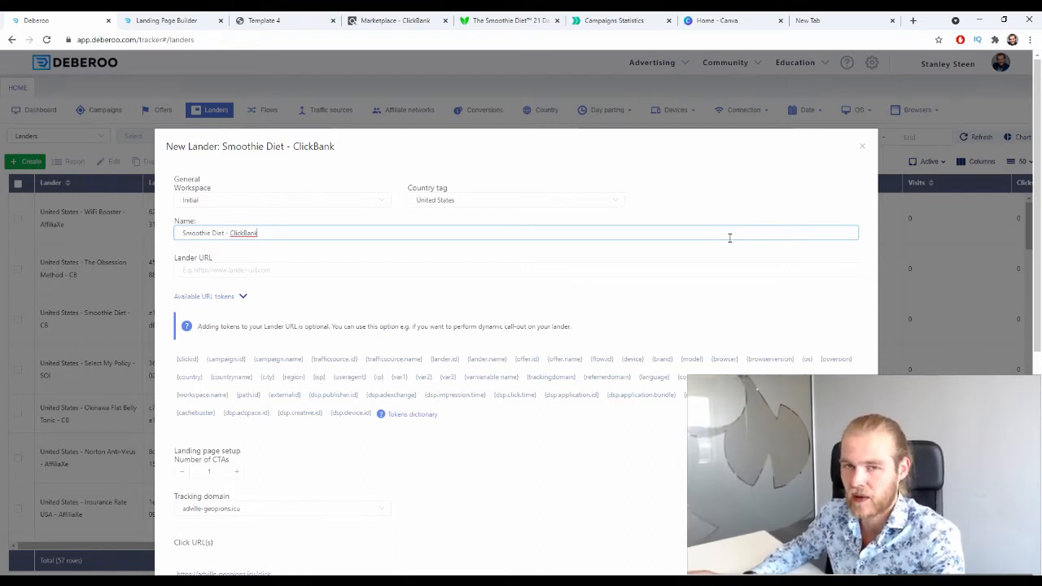
{"action": "left_click", "coordinate": [346, 275]}
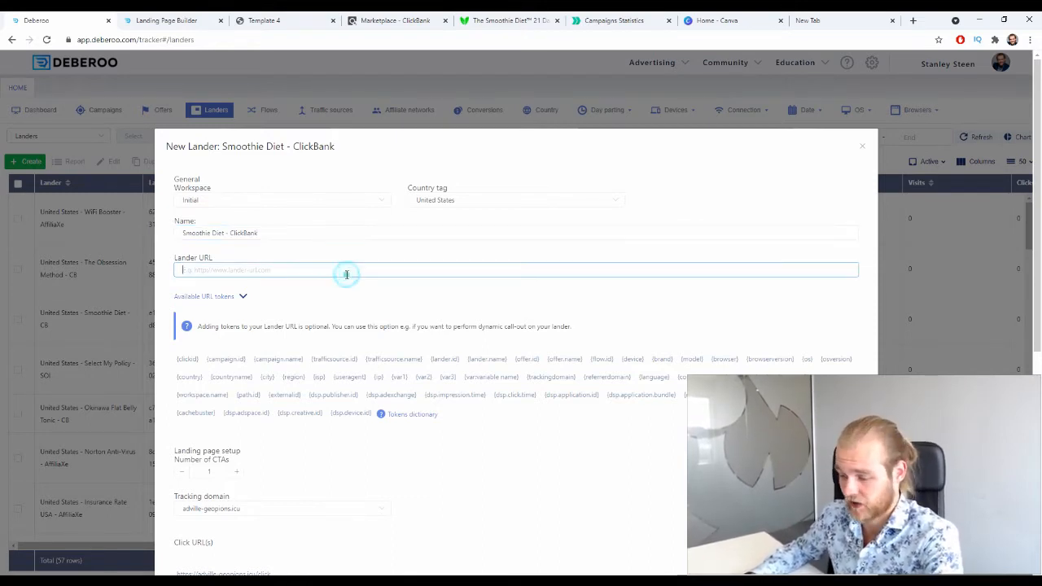
{"action": "left_click_drag", "start_coordinate": [171, 258], "coordinate": [221, 267]}
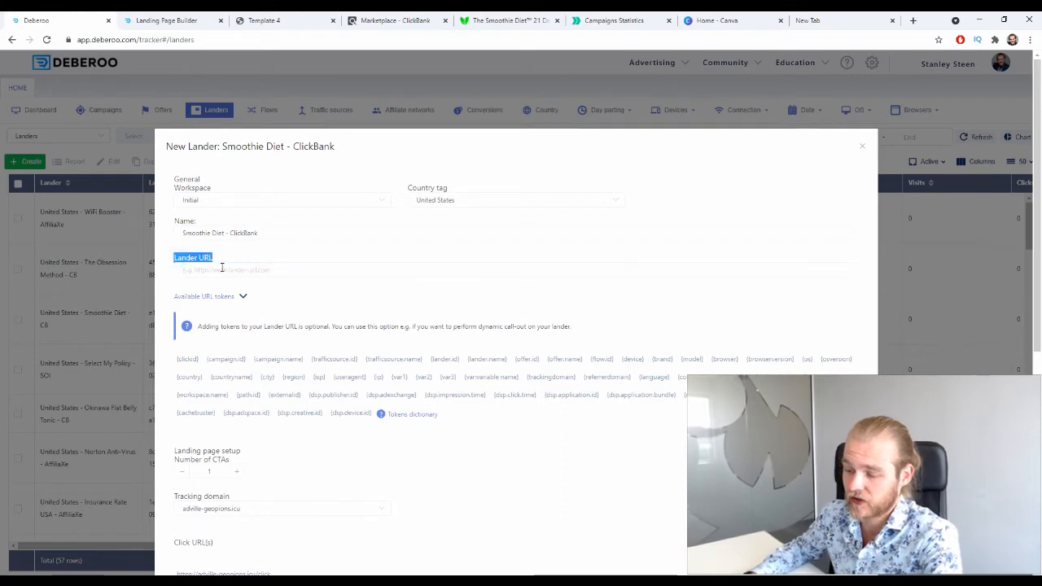
{"action": "left_click", "coordinate": [222, 269]}
{"action": "type", "text": "https://makeshhmoney-com.s3.us-east-1.amazonaws.com/usa-smoothie-diet-cb/index.html"}
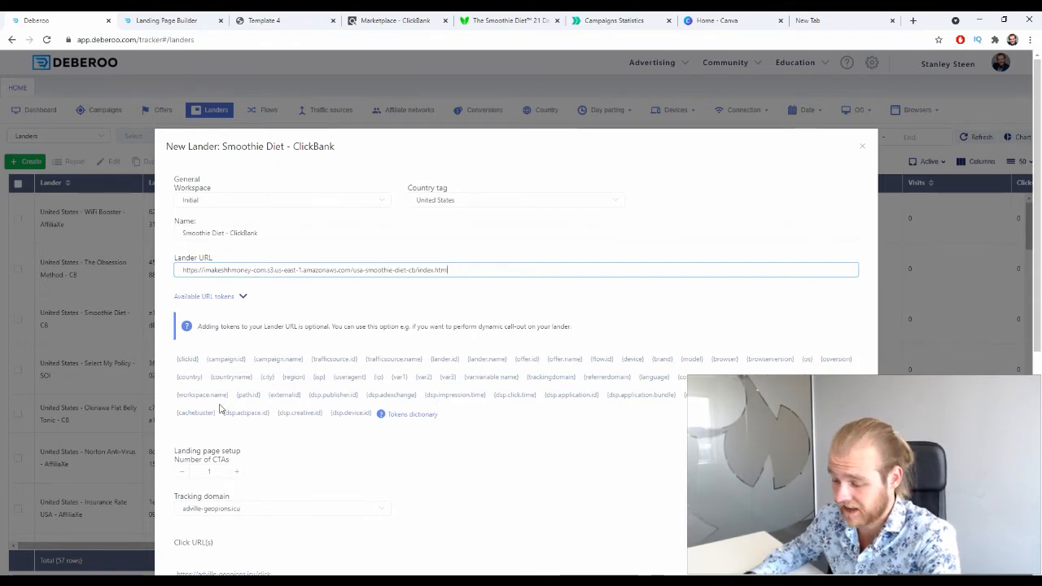
{"action": "scroll", "coordinate": [220, 452], "scroll_direction": "down", "scroll_amount": 5}
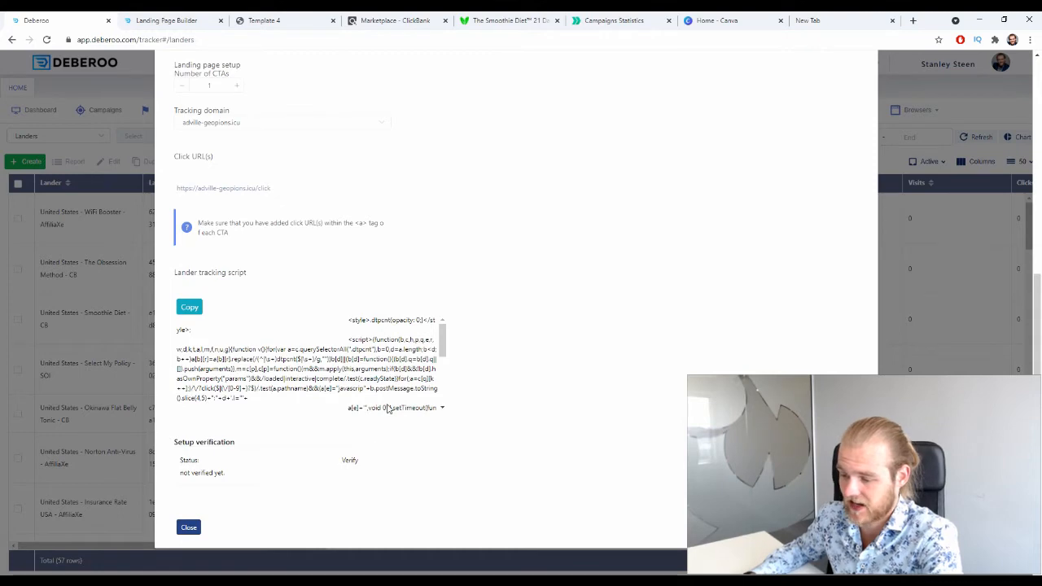
{"action": "key", "text": "Escape"}
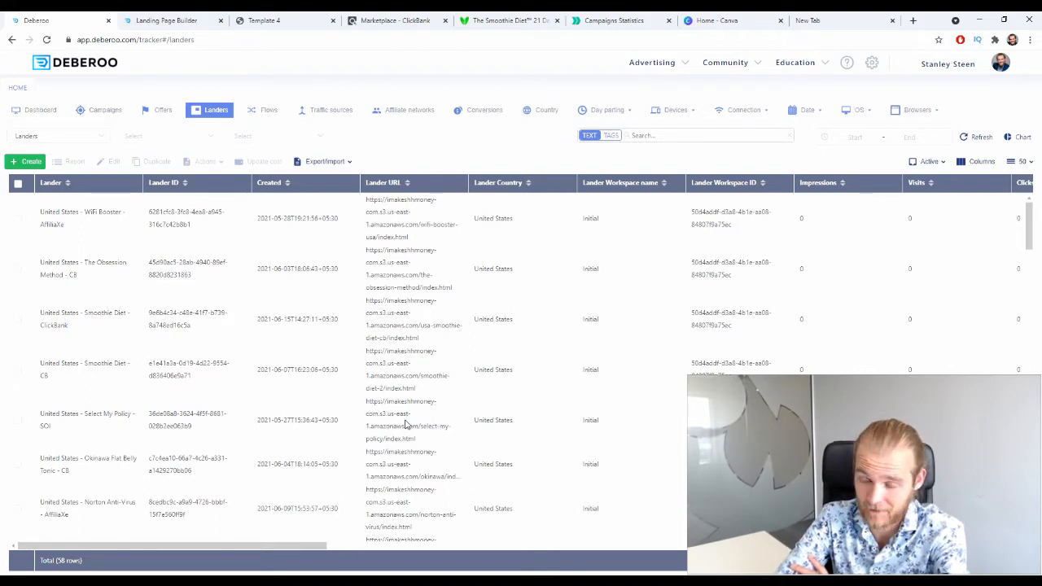
Start a new simple campaign with workspace Initial, traffic source EvaDav and country tag United States
{"action": "left_click", "coordinate": [100, 116]}
{"action": "left_click", "coordinate": [24, 161]}
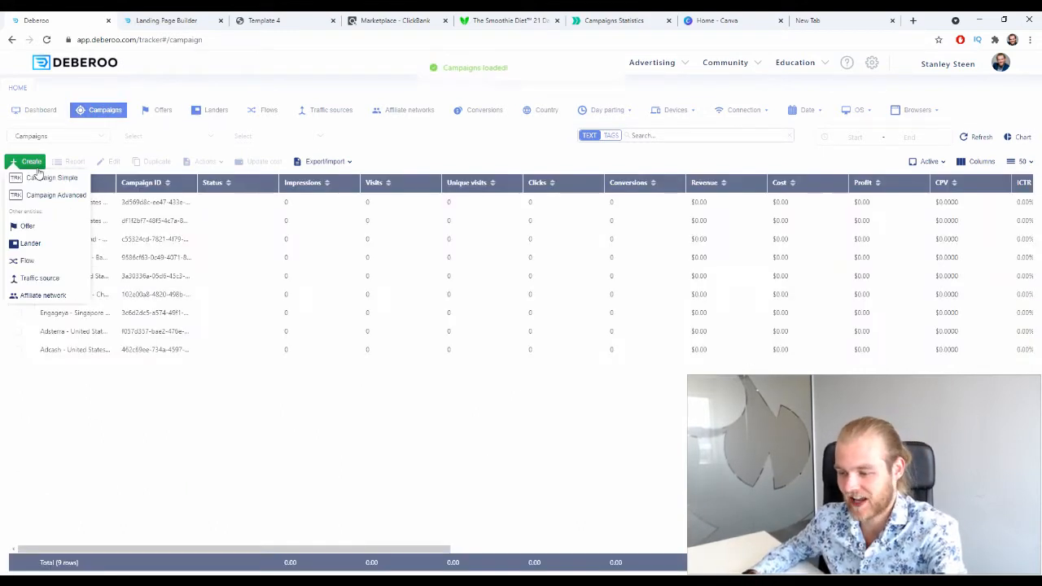
{"action": "left_click", "coordinate": [36, 181]}
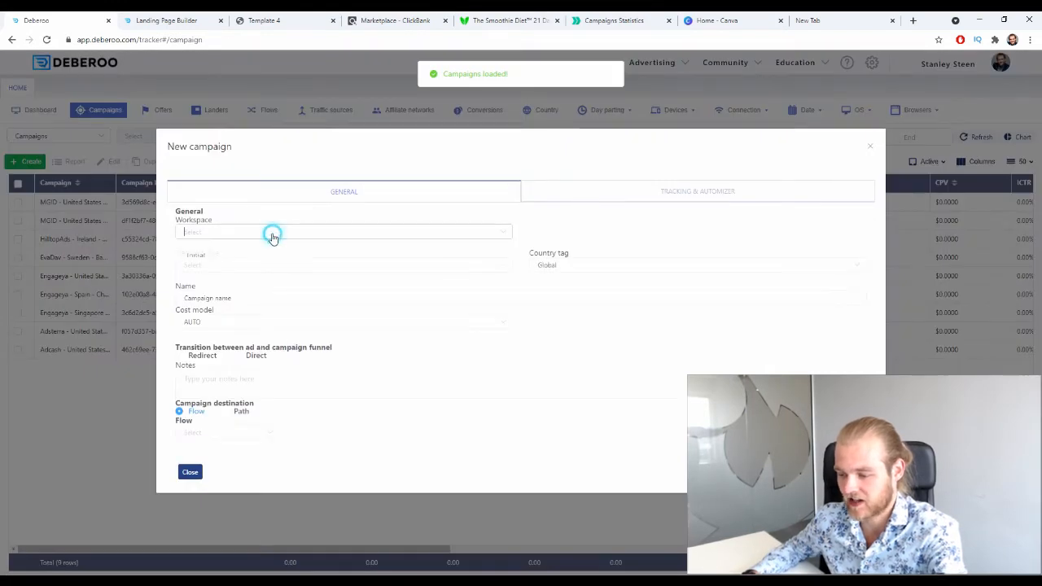
{"action": "left_click", "coordinate": [236, 270]}
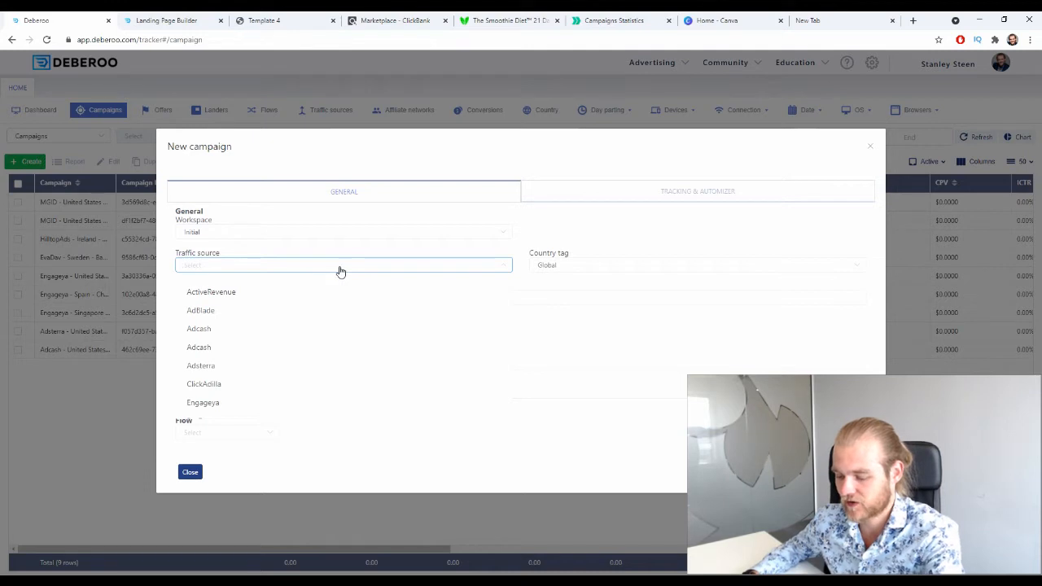
{"action": "type", "text": "ev"}
{"action": "left_click", "coordinate": [248, 309]}
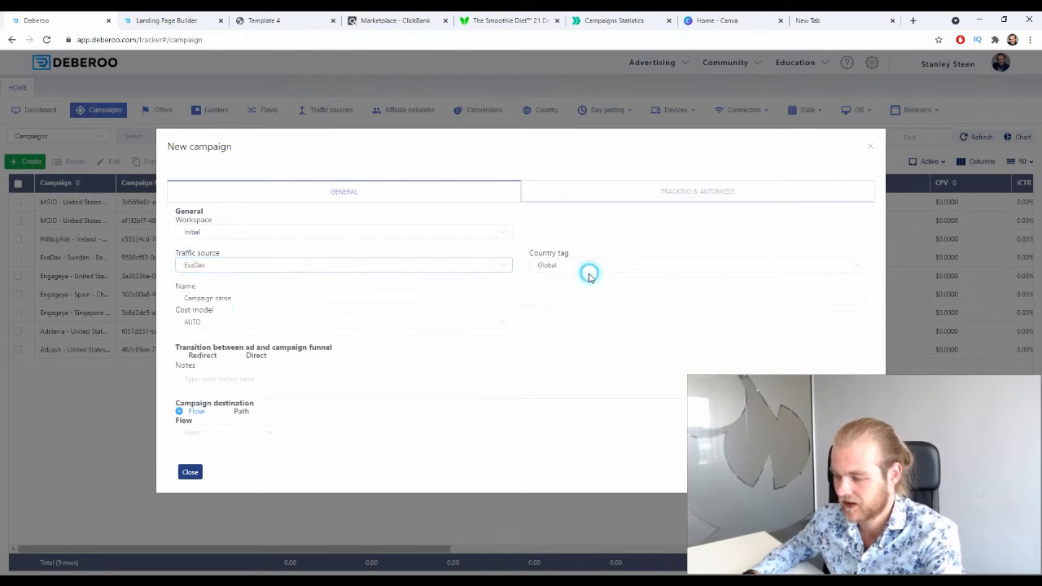
{"action": "left_click", "coordinate": [590, 275]}
{"action": "type", "text": "unite"}
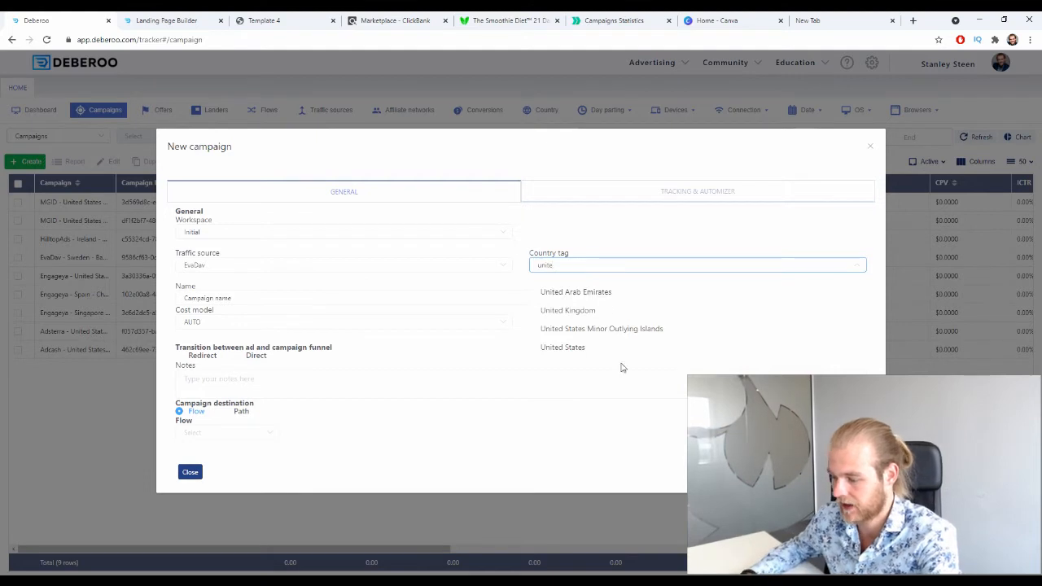
{"action": "left_click", "coordinate": [572, 349]}
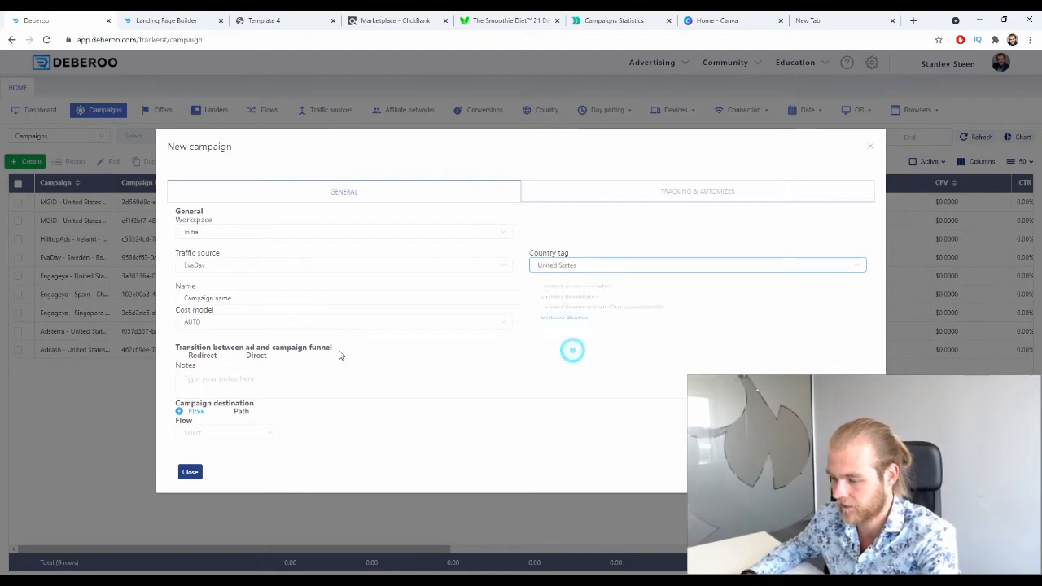
Name the new campaign "Smoothie Diet - ClickBank"
{"action": "left_click_drag", "start_coordinate": [233, 298], "coordinate": [180, 303]}
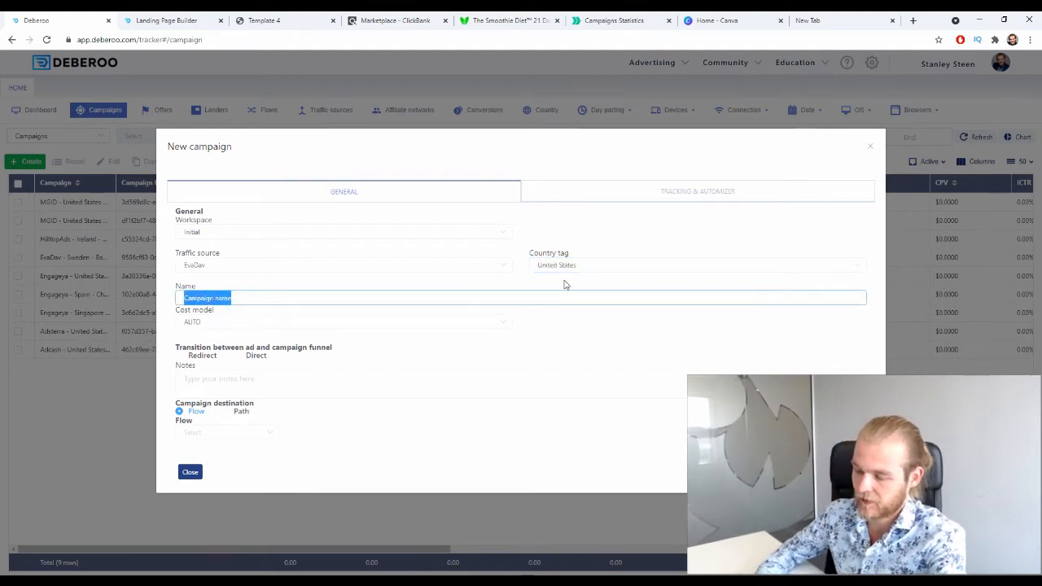
{"action": "type", "text": "Emoo"}
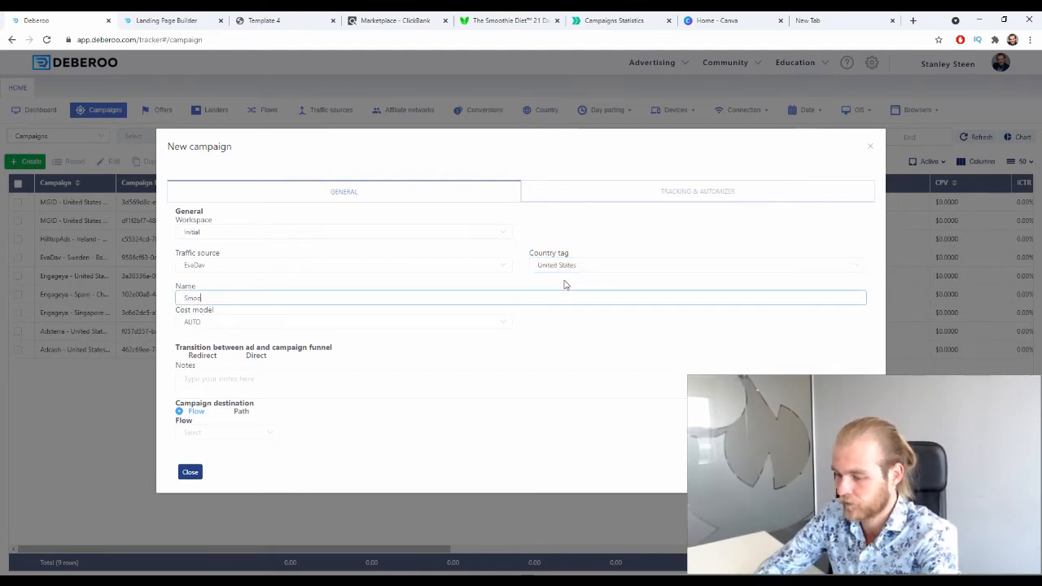
{"action": "type", "text": "thie Diet "}
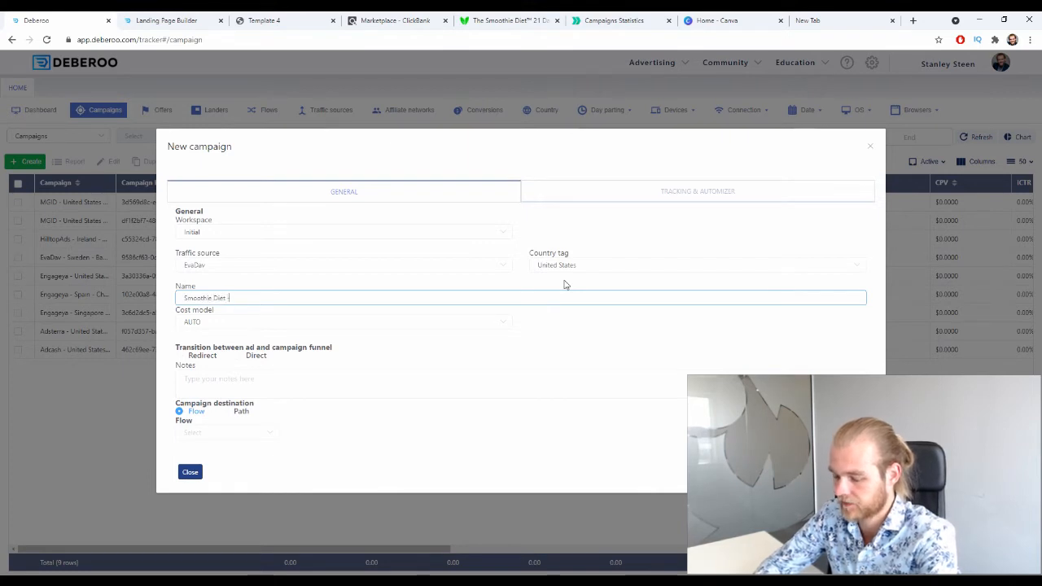
{"action": "type", "text": "- ClickBank"}
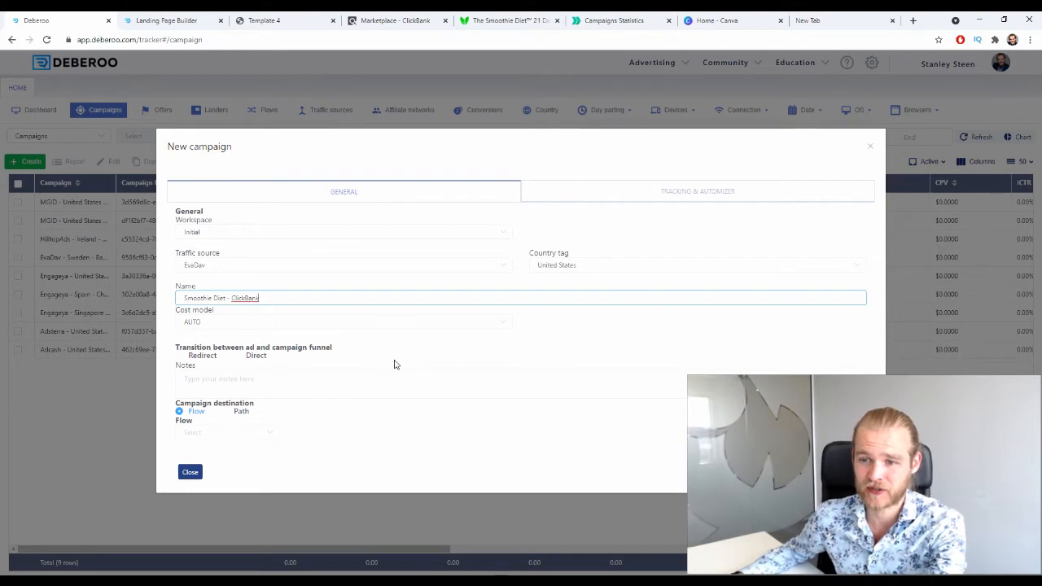
Set the campaign's ad-to-funnel transition to Redirect and its campaign destination to Path
{"action": "left_click", "coordinate": [255, 356]}
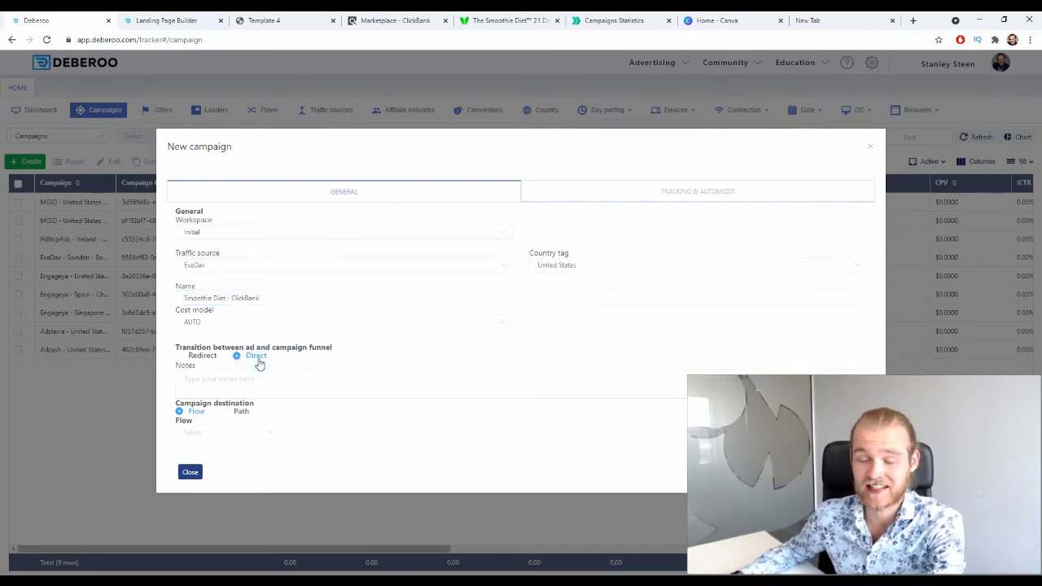
{"action": "left_click", "coordinate": [189, 357]}
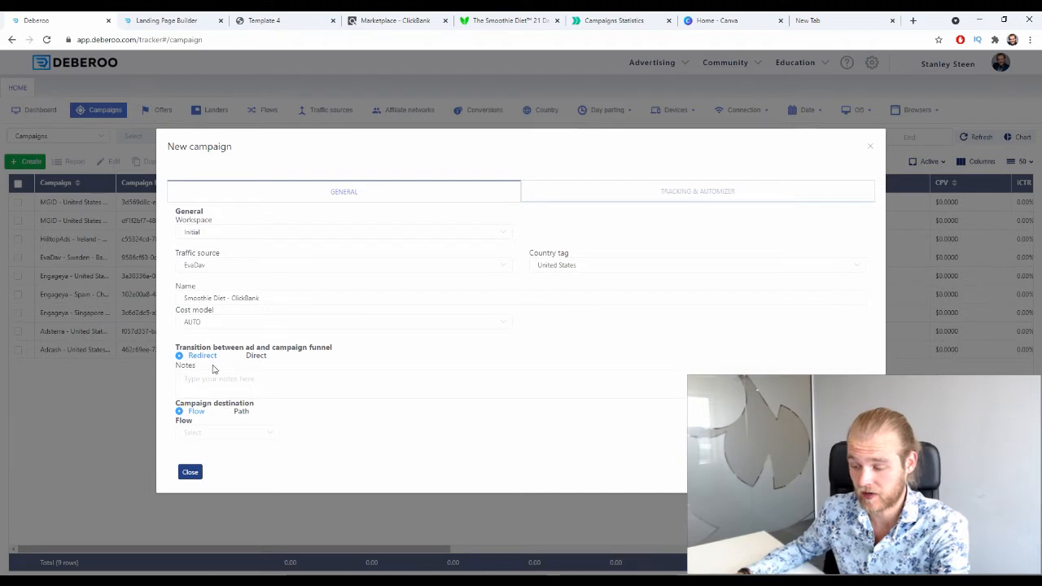
{"action": "left_click", "coordinate": [234, 436]}
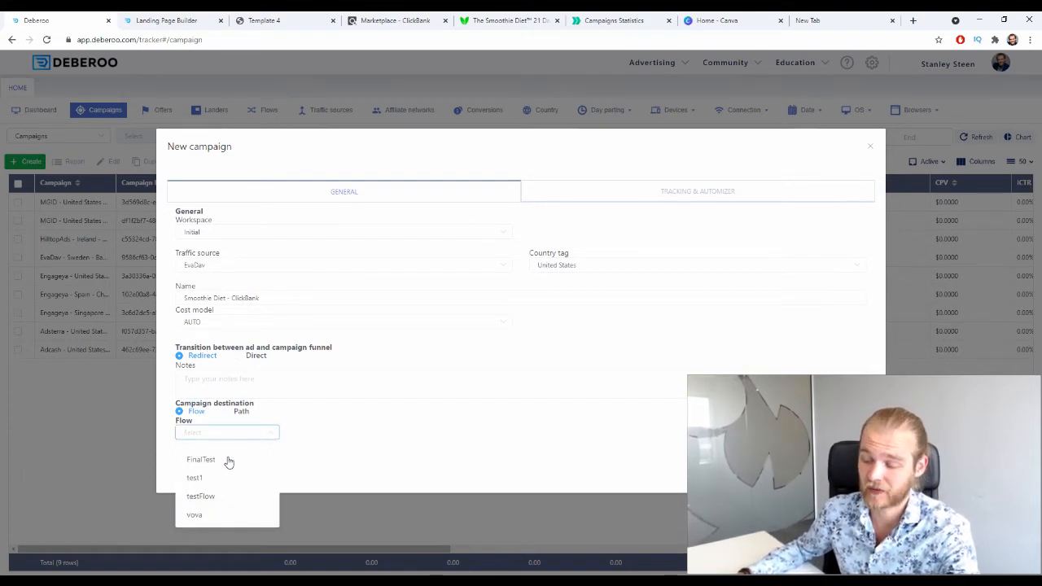
{"action": "left_click", "coordinate": [239, 411]}
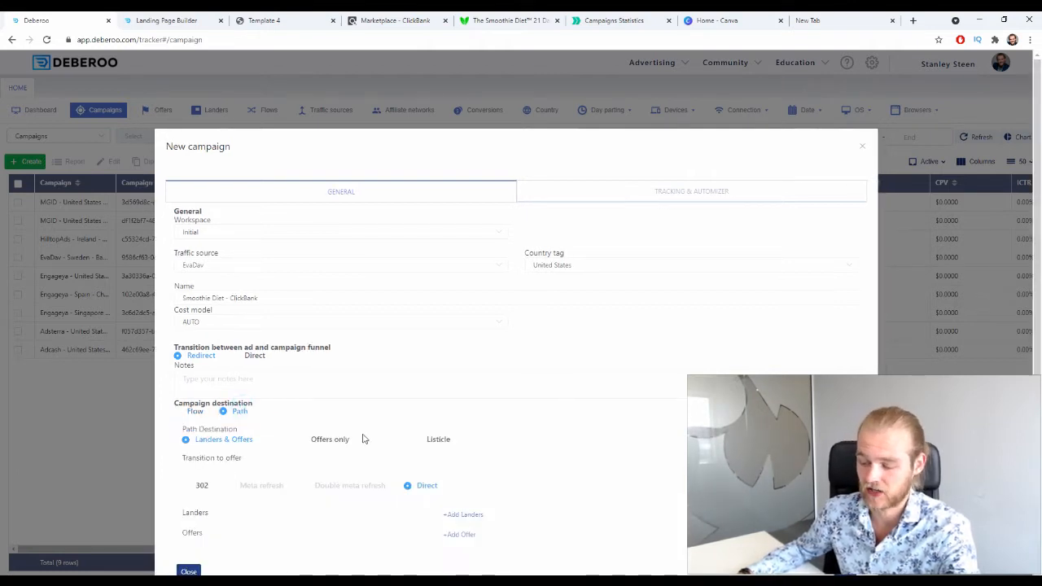
Set the path's transition to offer to 302 and add one lander entry and one offer entry
{"action": "scroll", "coordinate": [362, 436], "scroll_direction": "down", "scroll_amount": 1}
{"action": "left_click_drag", "start_coordinate": [180, 384], "coordinate": [244, 383]}
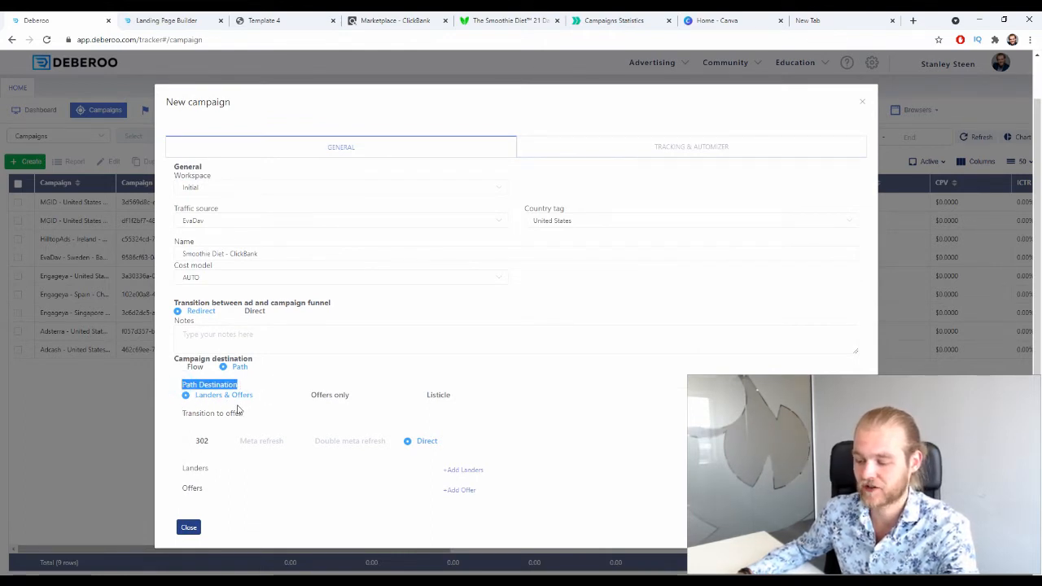
{"action": "left_click", "coordinate": [205, 442]}
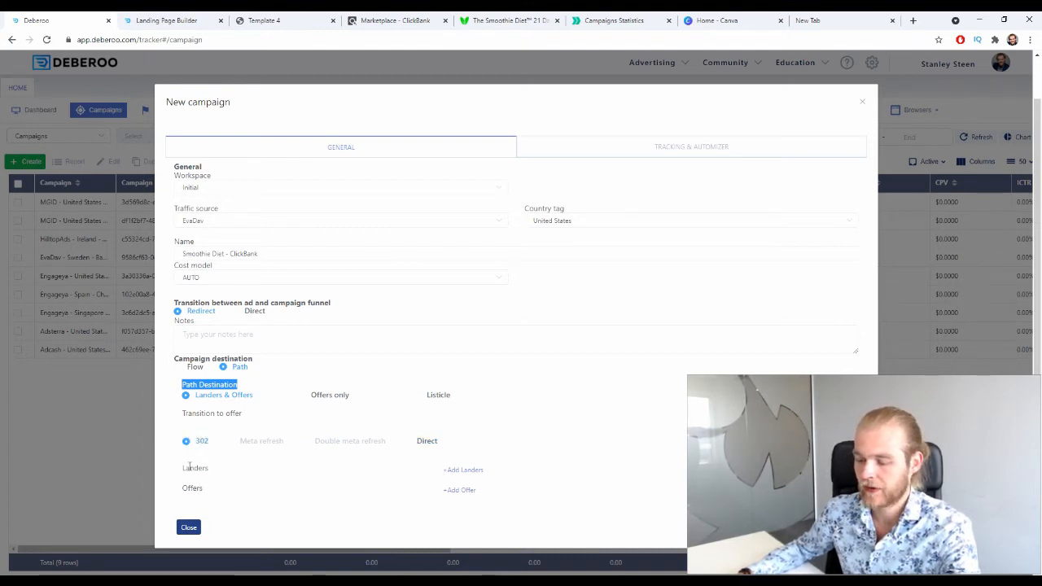
{"action": "left_click", "coordinate": [464, 471]}
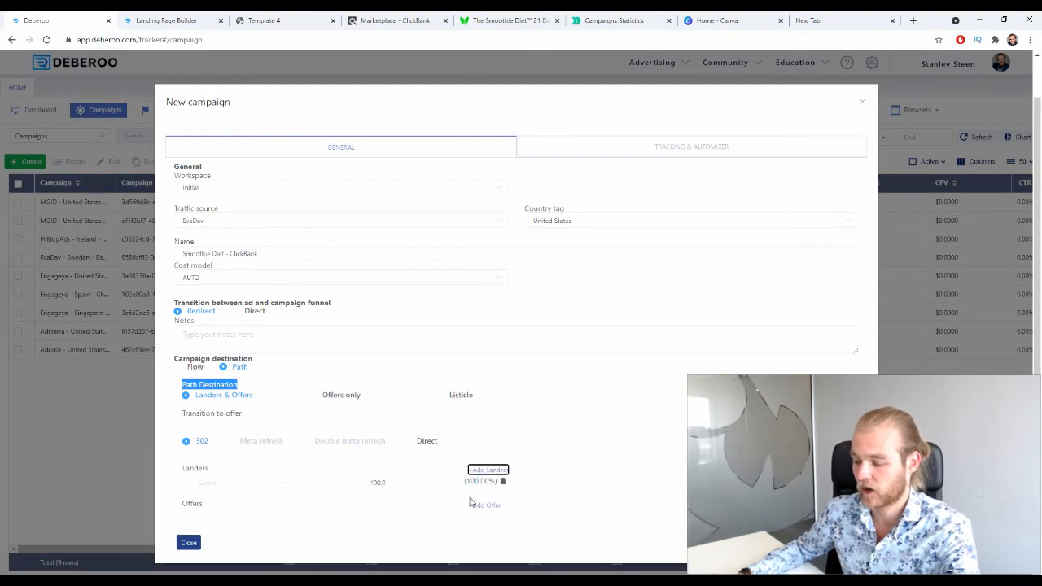
{"action": "left_click", "coordinate": [482, 505]}
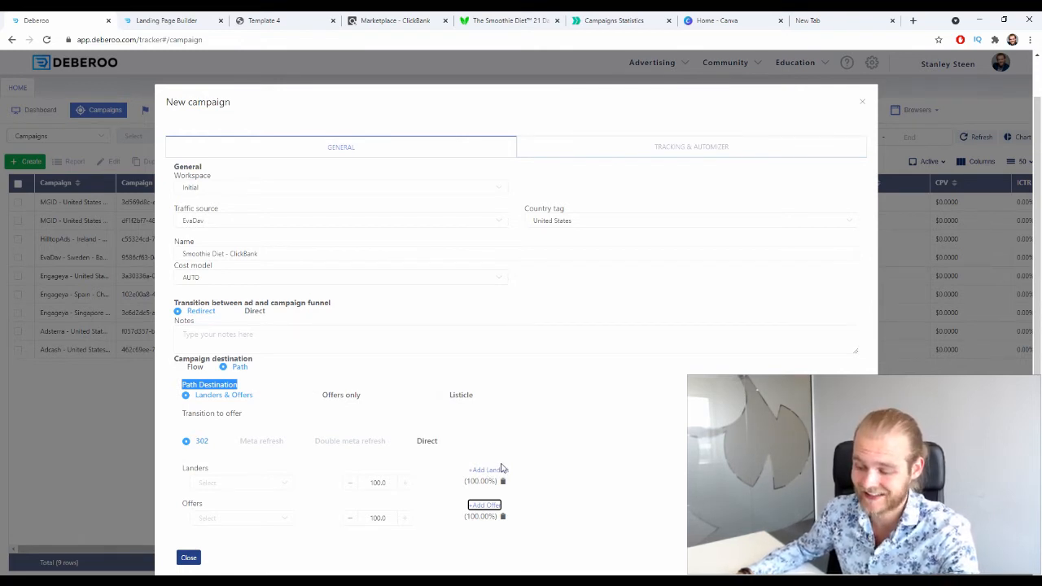
{"action": "left_click", "coordinate": [490, 469]}
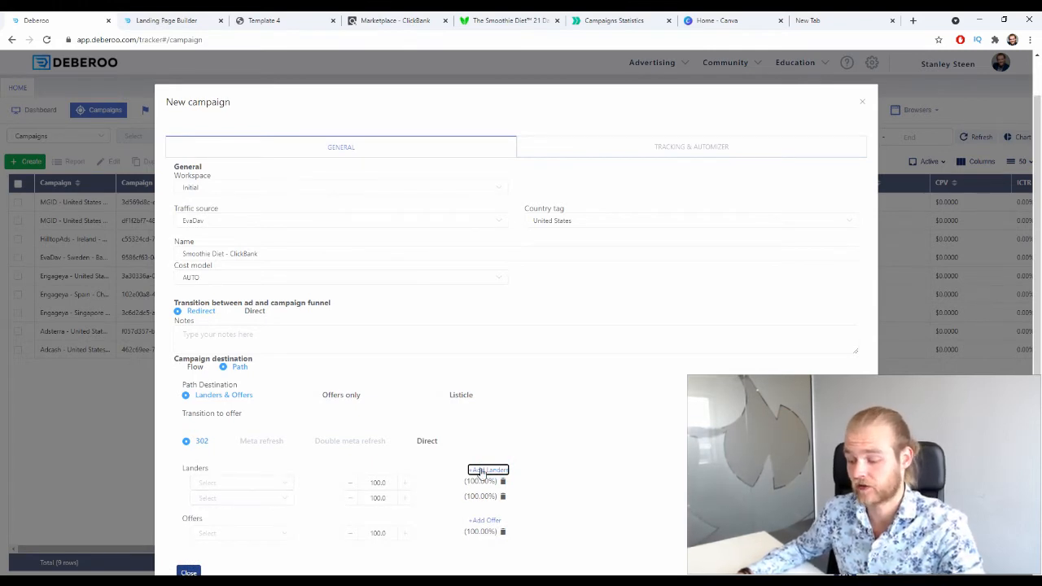
{"action": "left_click", "coordinate": [502, 496]}
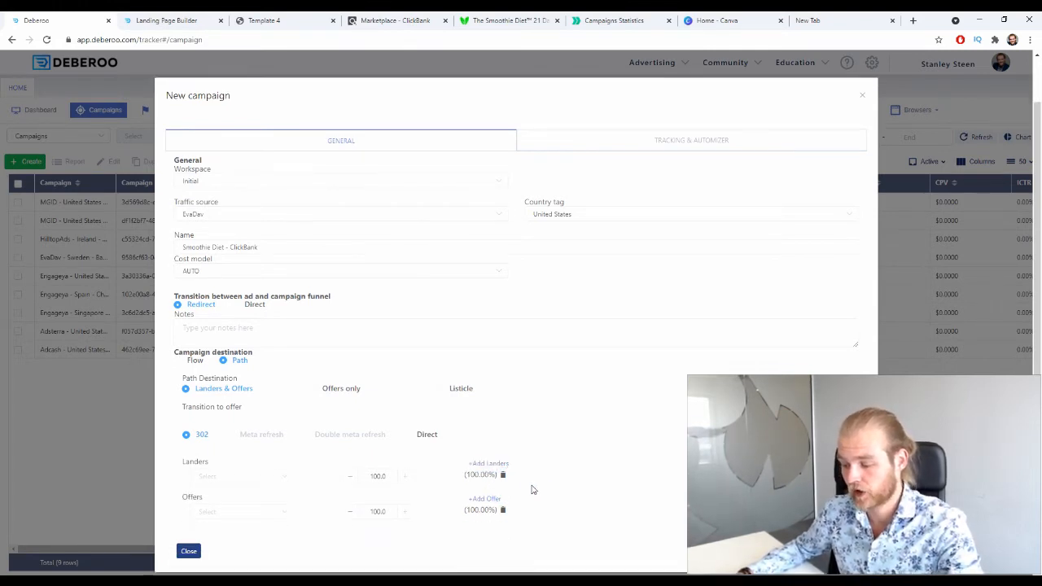
Choose the lander "United States - Smoothie Diet - CB" and the offer "ClickBank - United States - Smoothie Diet" for the path
{"action": "left_click", "coordinate": [285, 453]}
{"action": "type", "text": "smoot"}
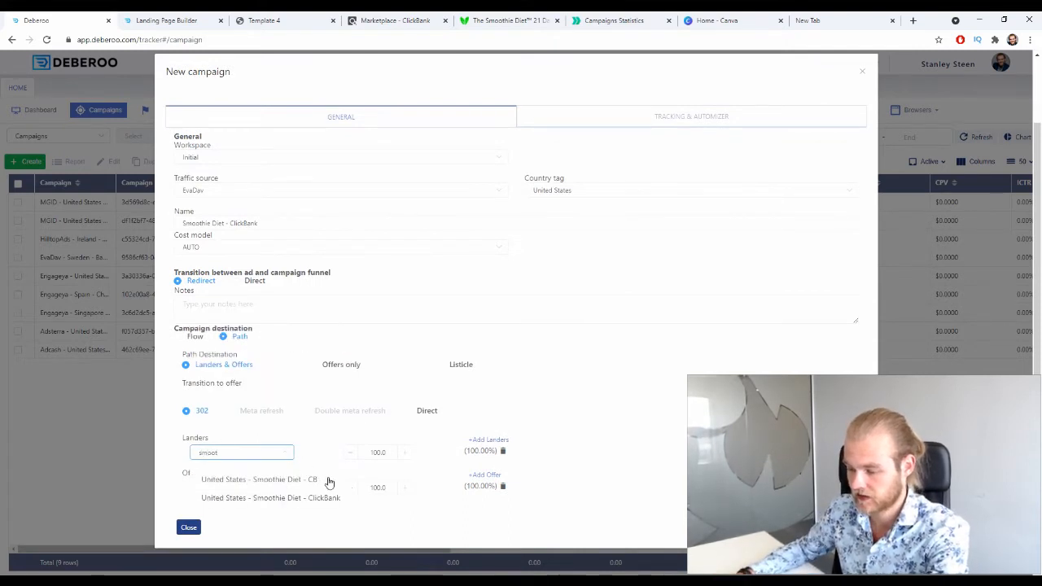
{"action": "left_click", "coordinate": [327, 480]}
{"action": "left_click", "coordinate": [260, 487]}
{"action": "type", "text": "smoo"}
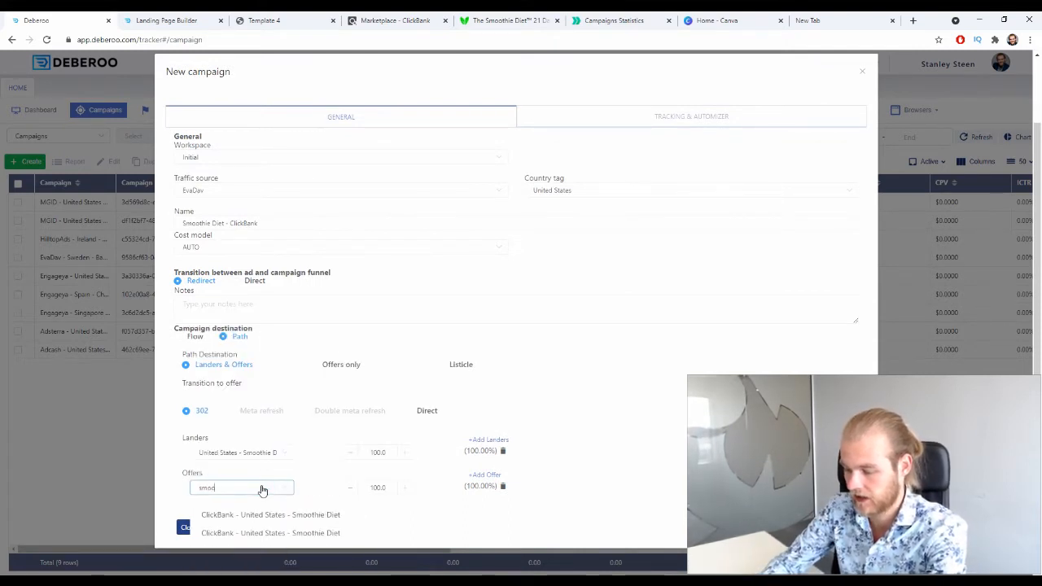
{"action": "left_click", "coordinate": [271, 515]}
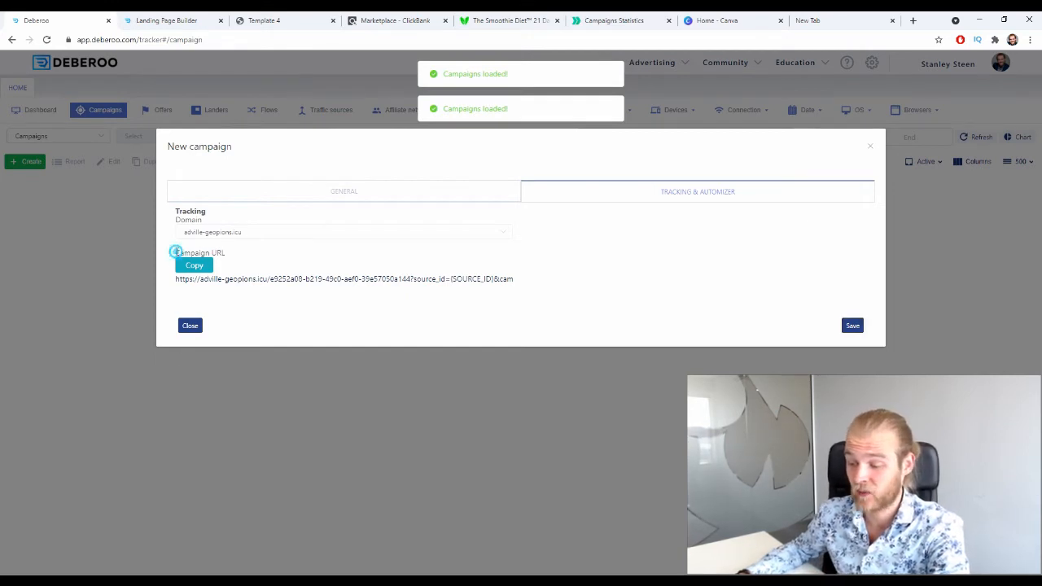
Copy the new campaign's URL for the tracking domain adville-geopions.icu
{"action": "left_click_drag", "start_coordinate": [173, 253], "coordinate": [234, 255]}
{"action": "left_click", "coordinate": [233, 271]}
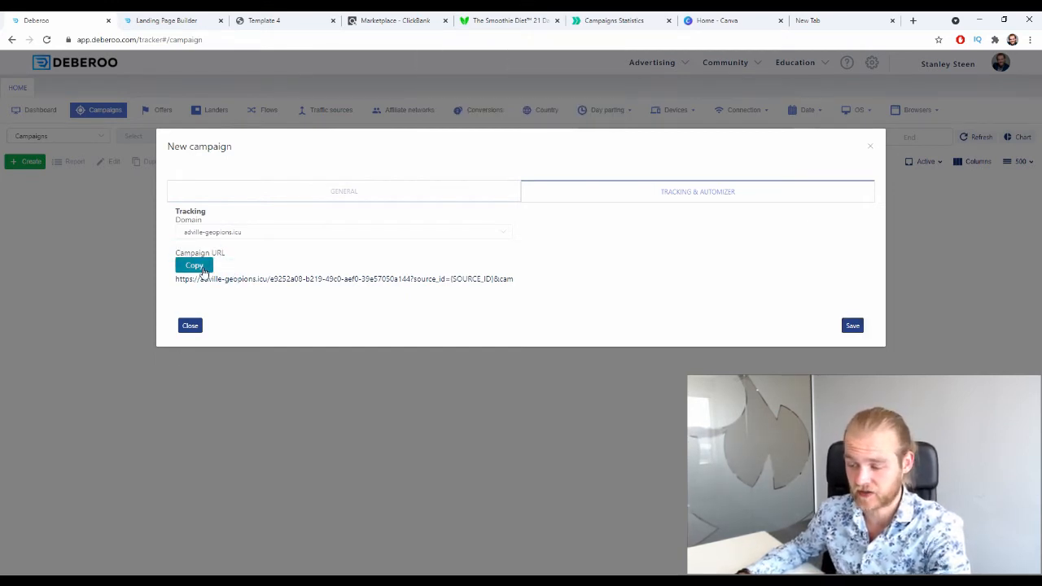
{"action": "left_click", "coordinate": [202, 272]}
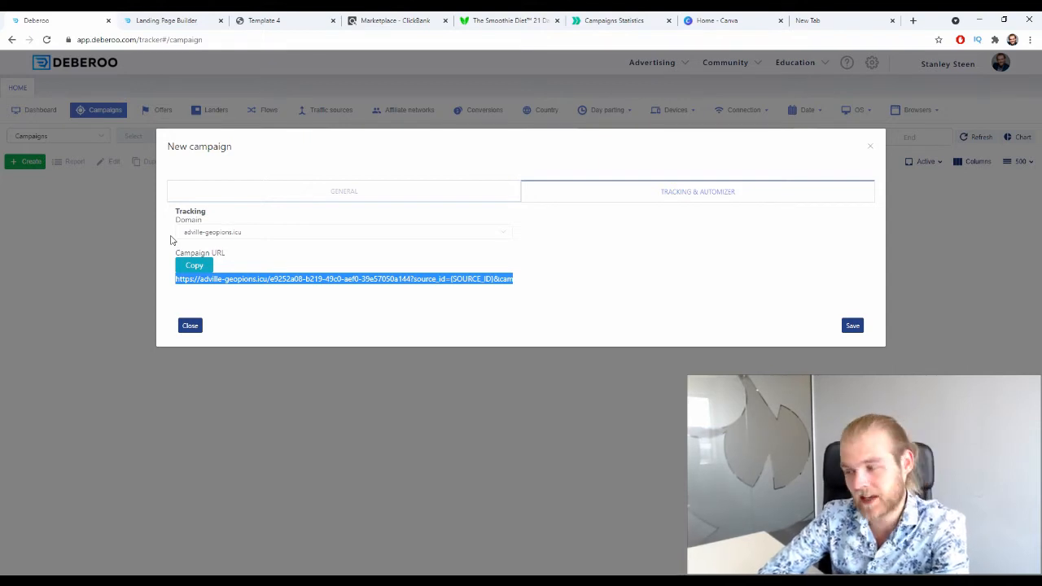
Switch to EvaDav and start a new advertiser campaign named "USA - Smoothie Diet - ClickBank"
{"action": "left_click", "coordinate": [615, 21]}
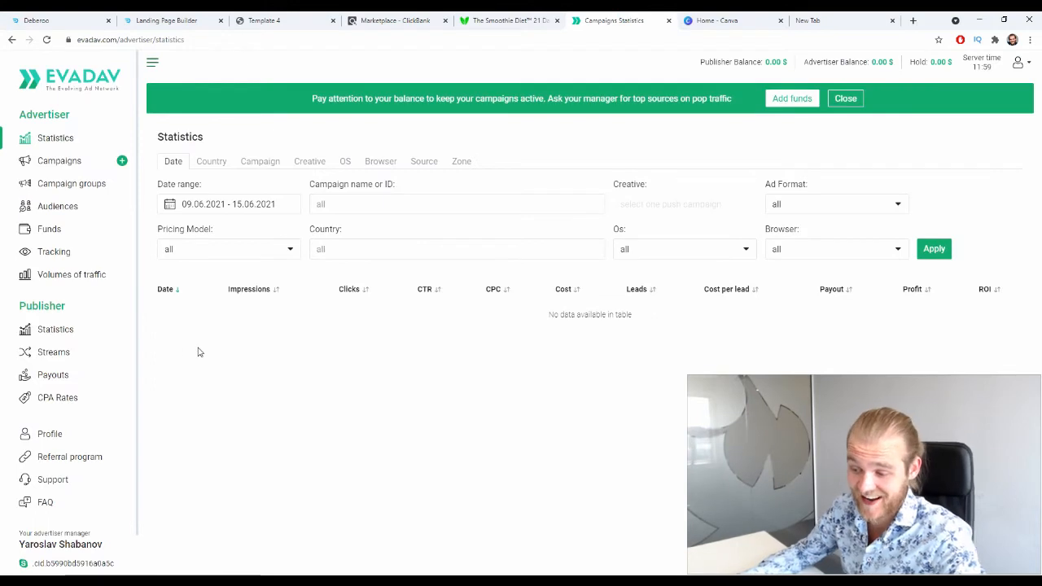
{"action": "left_click", "coordinate": [123, 163]}
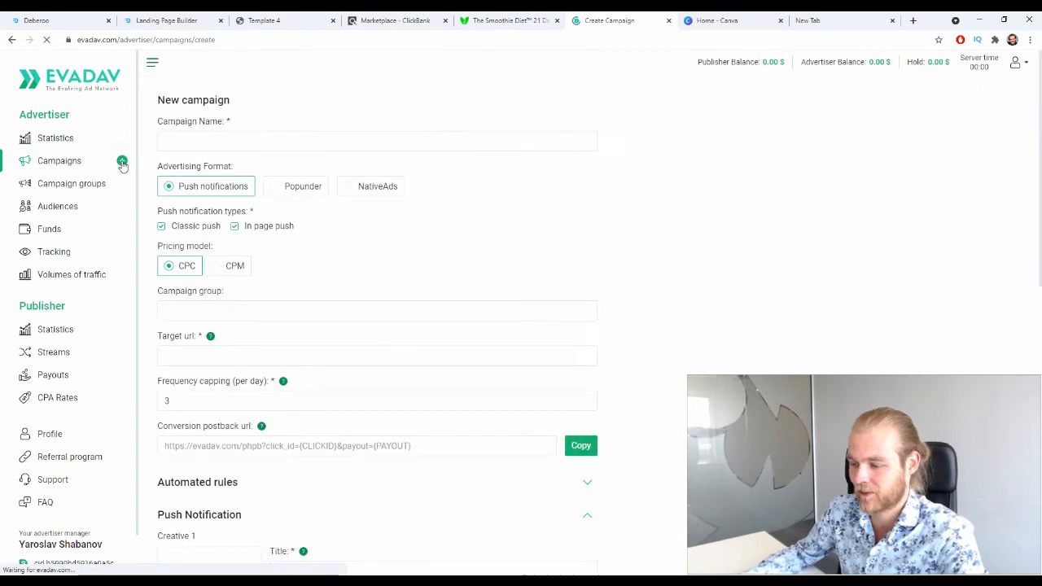
{"action": "left_click", "coordinate": [196, 182]}
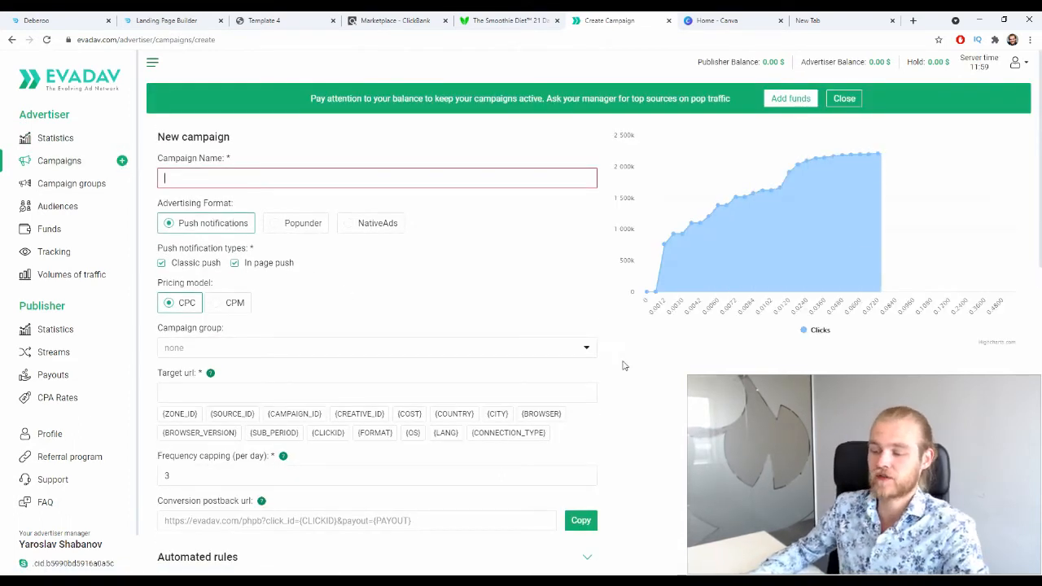
{"action": "type", "text": "U"}
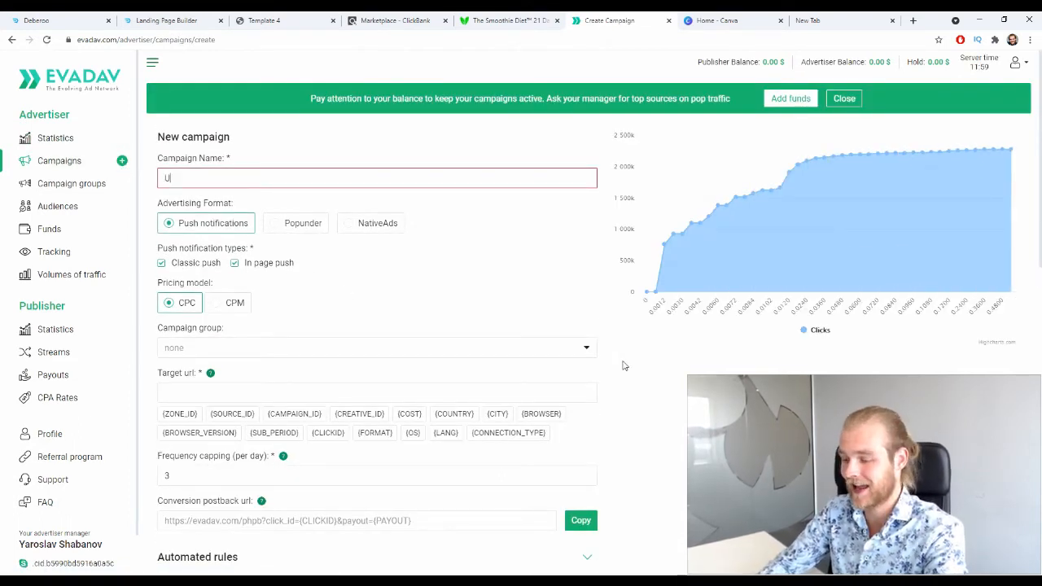
{"action": "type", "text": "SA -"}
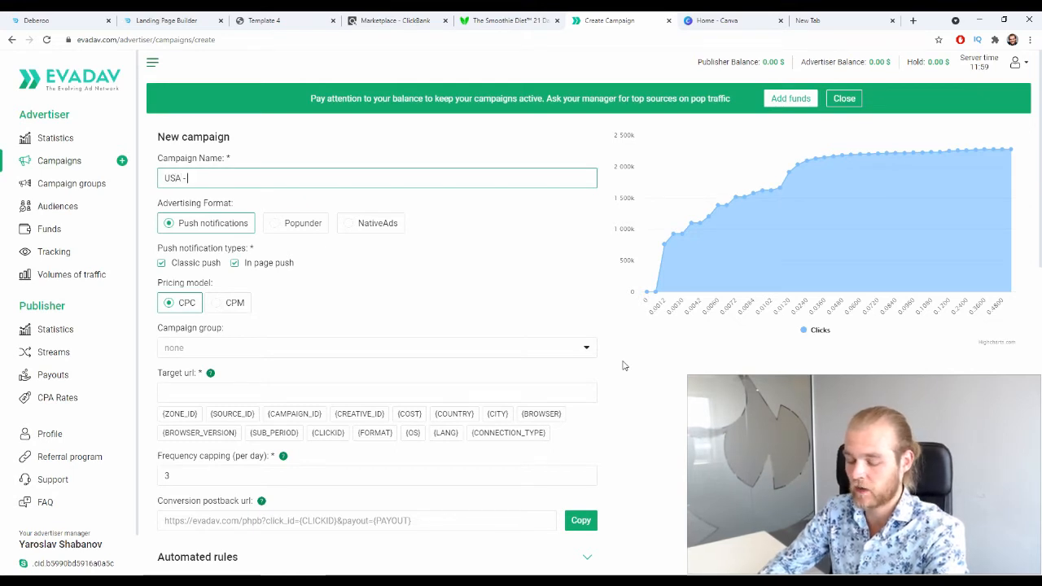
{"action": "type", "text": " Smooth"}
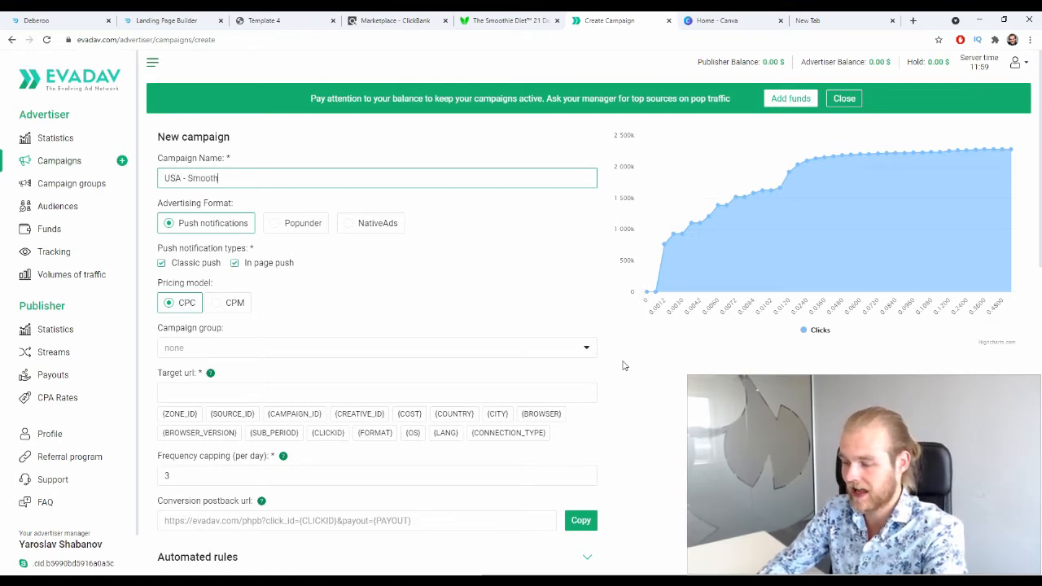
{"action": "type", "text": "ie Diet 0"}
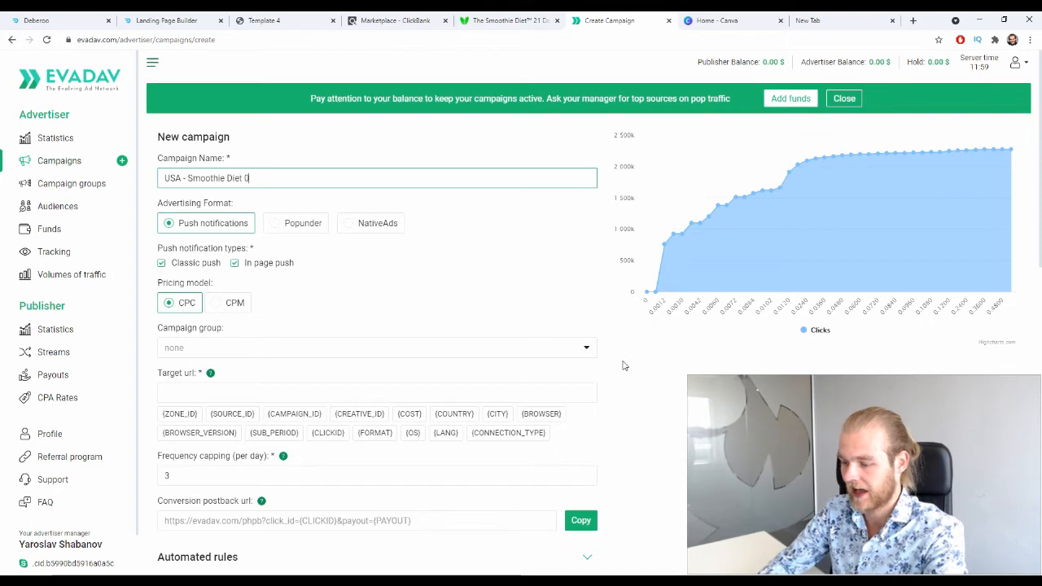
{"action": "key", "text": "BackSpace"}
{"action": "type", "text": "-"}
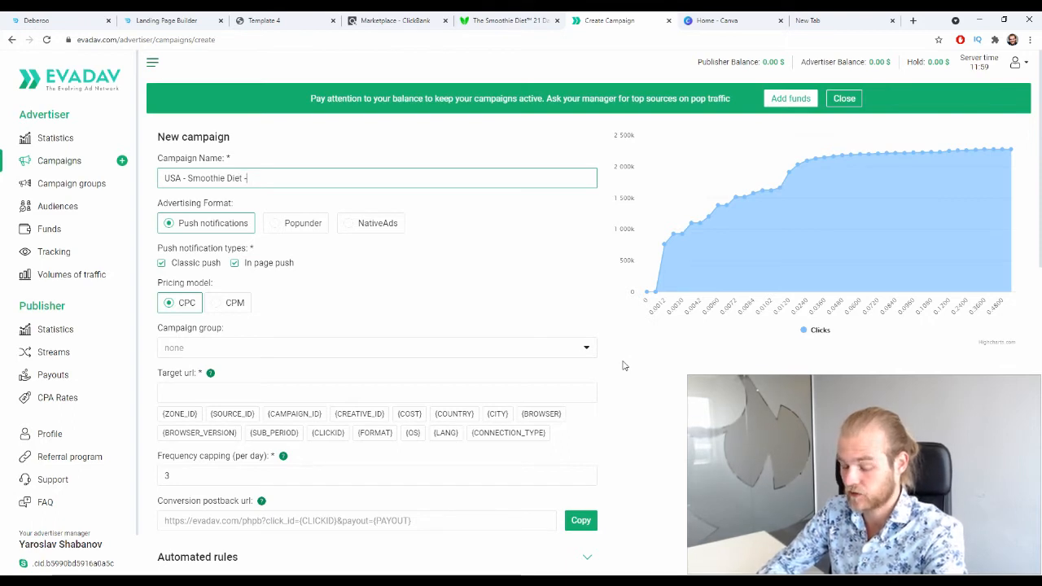
{"action": "type", "text": " ClickB"}
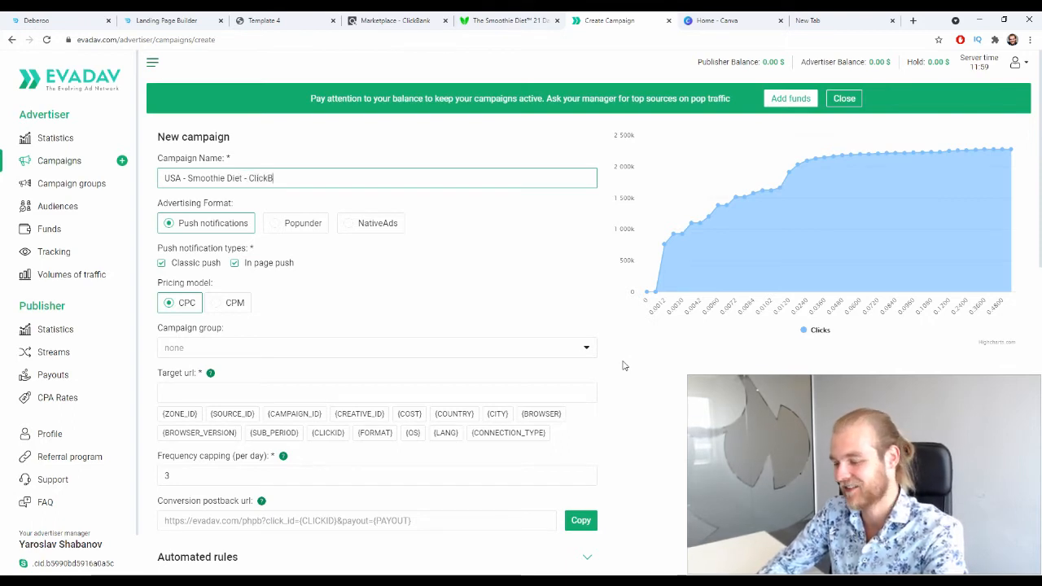
{"action": "type", "text": "ank"}
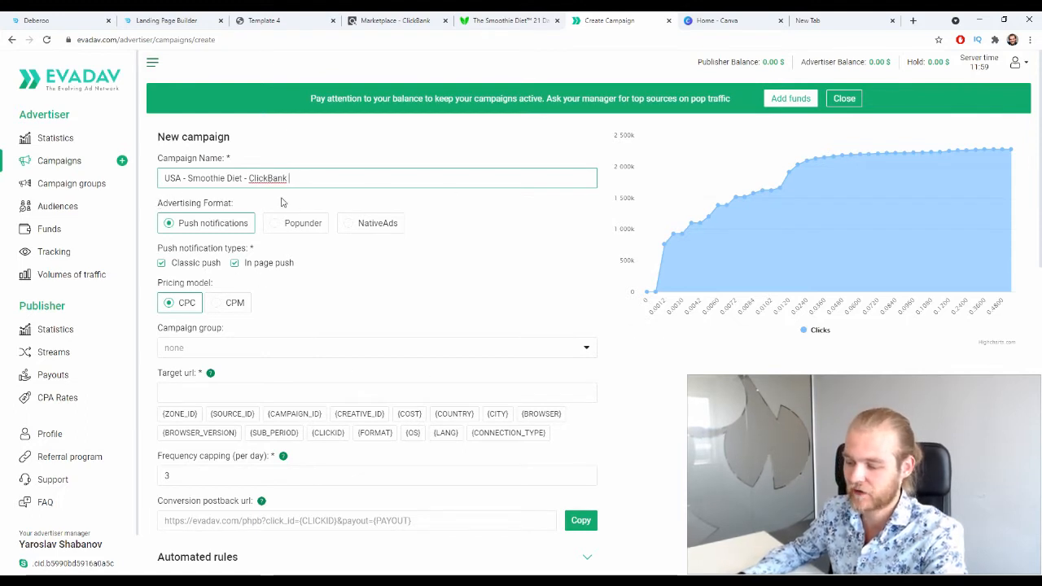
Set the campaign's advertising format to NativeAds and its pricing model to CPM
{"action": "left_click", "coordinate": [378, 216]}
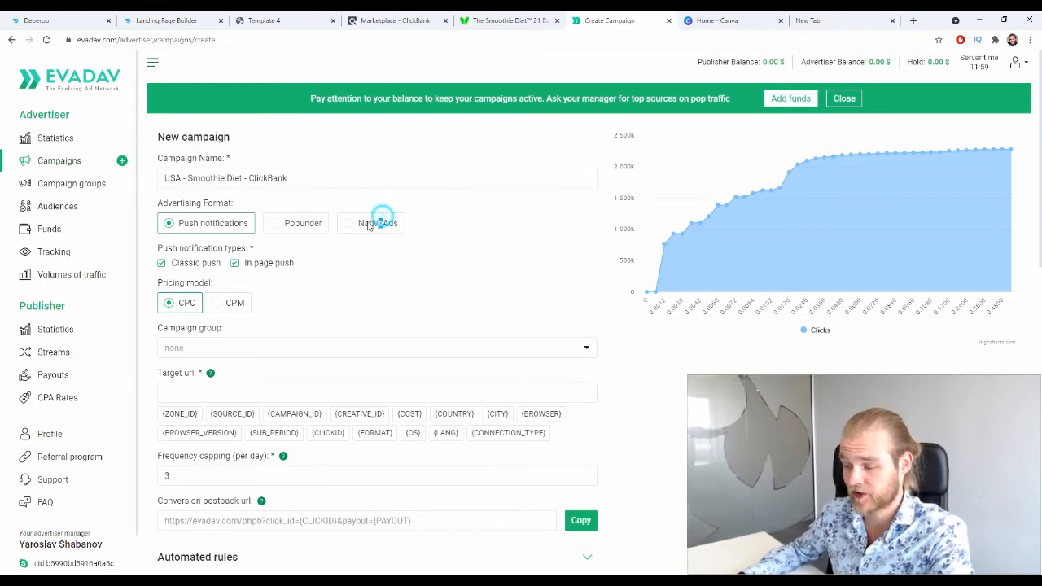
{"action": "left_click", "coordinate": [348, 227]}
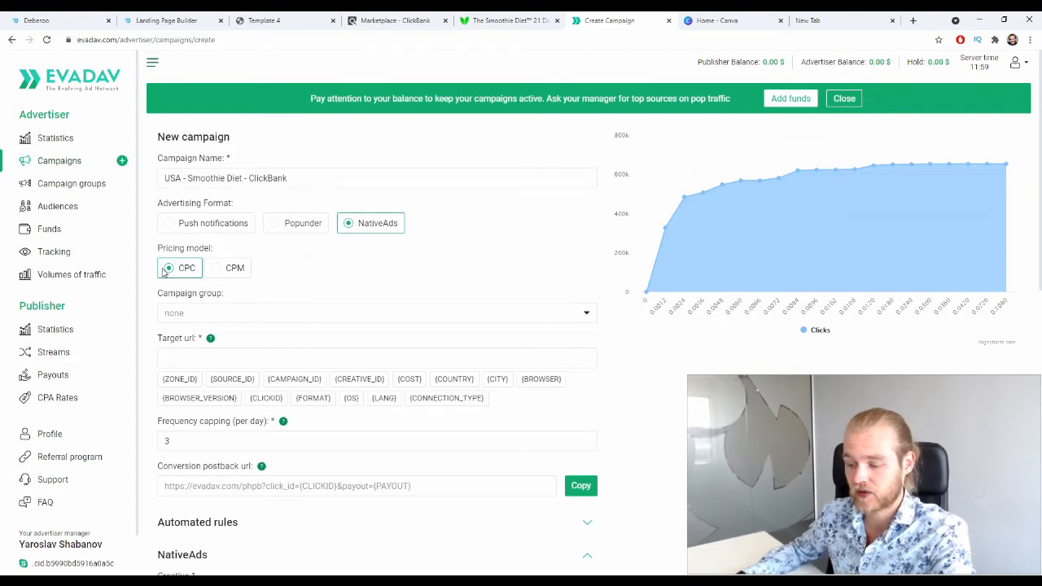
{"action": "left_click", "coordinate": [219, 272]}
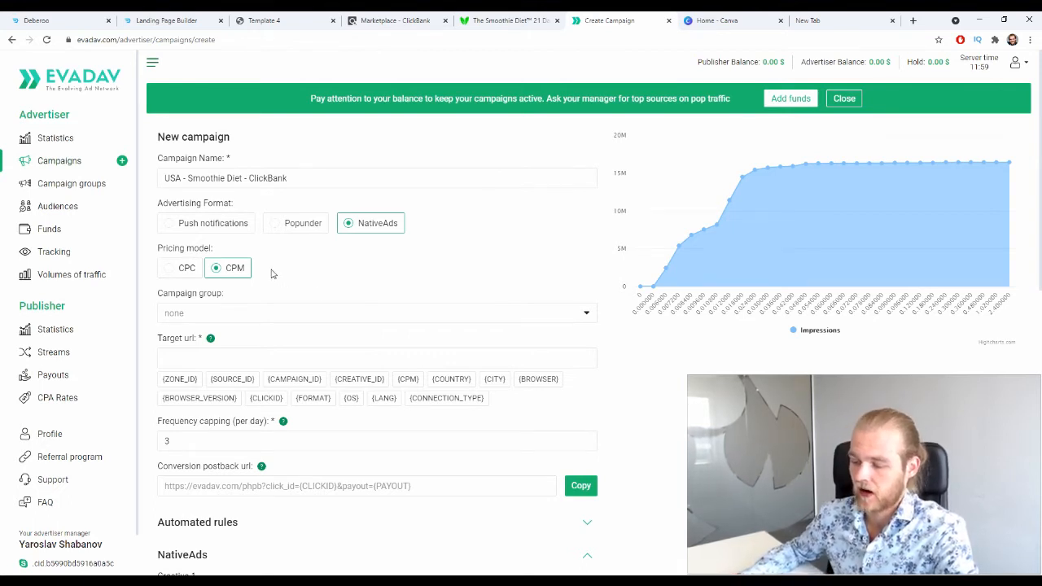
{"action": "left_click", "coordinate": [590, 315]}
{"action": "left_click", "coordinate": [551, 301]}
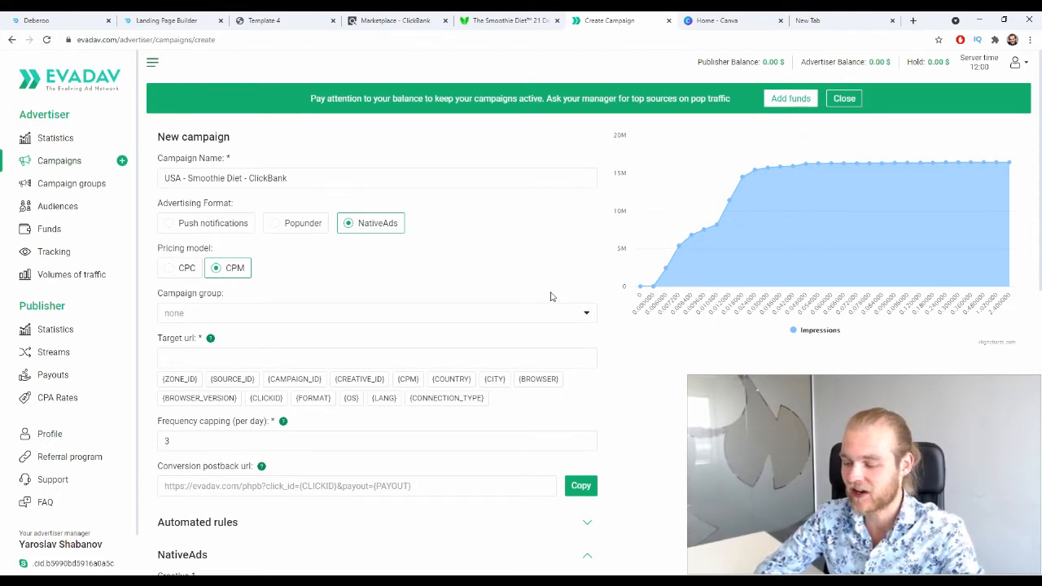
Paste the copied Deberoo campaign URL as the campaign's target URL
{"action": "scroll", "coordinate": [386, 293], "scroll_direction": "down", "scroll_amount": 2}
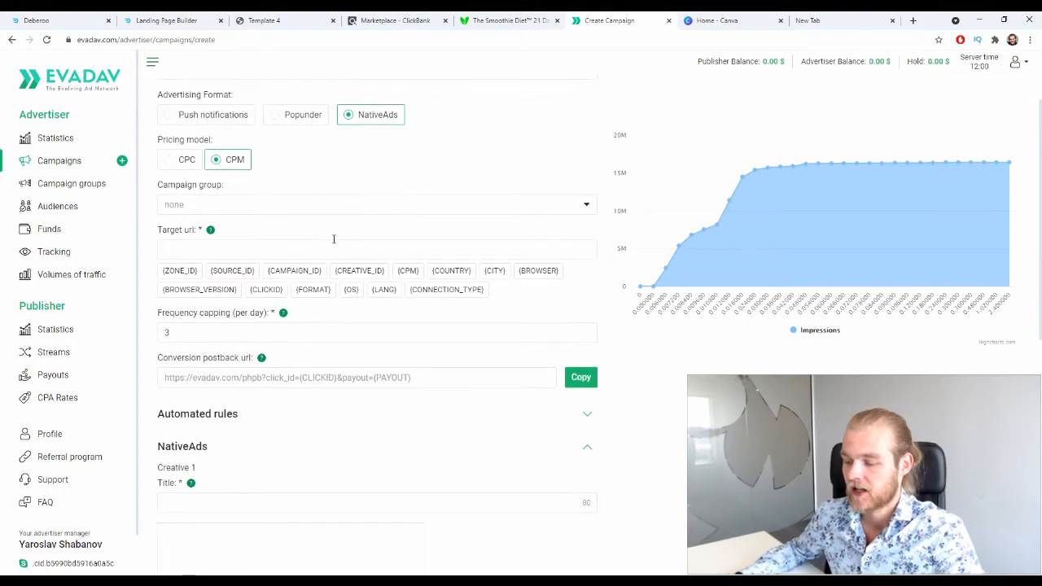
{"action": "left_click", "coordinate": [283, 249]}
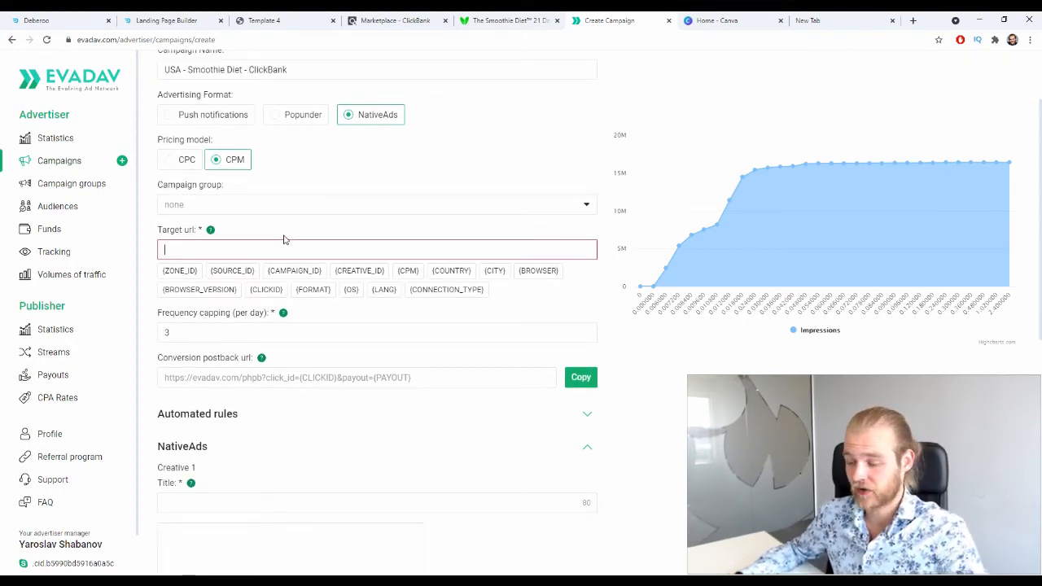
{"action": "key", "text": "ctrl+v"}
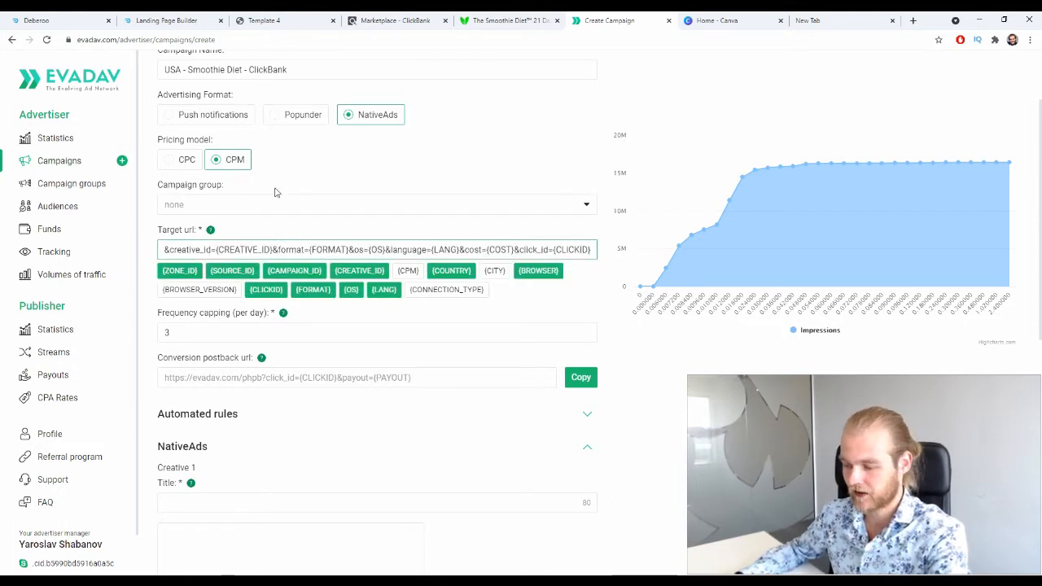
Set the frequency capping to 2 per day and check the available automated rules
{"action": "scroll", "coordinate": [275, 193], "scroll_direction": "down", "scroll_amount": 2}
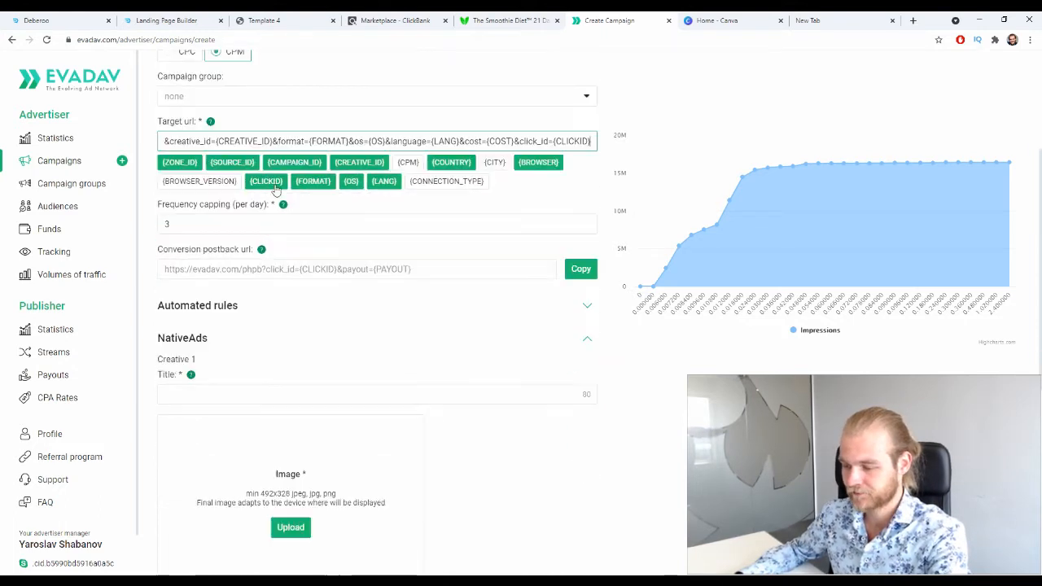
{"action": "double_click", "coordinate": [231, 226]}
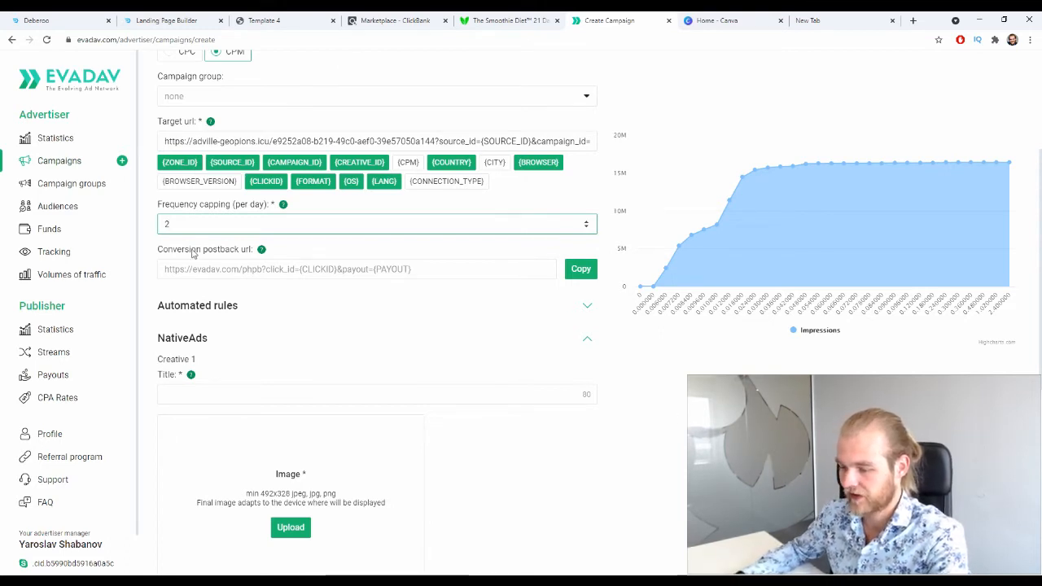
{"action": "left_click", "coordinate": [588, 308]}
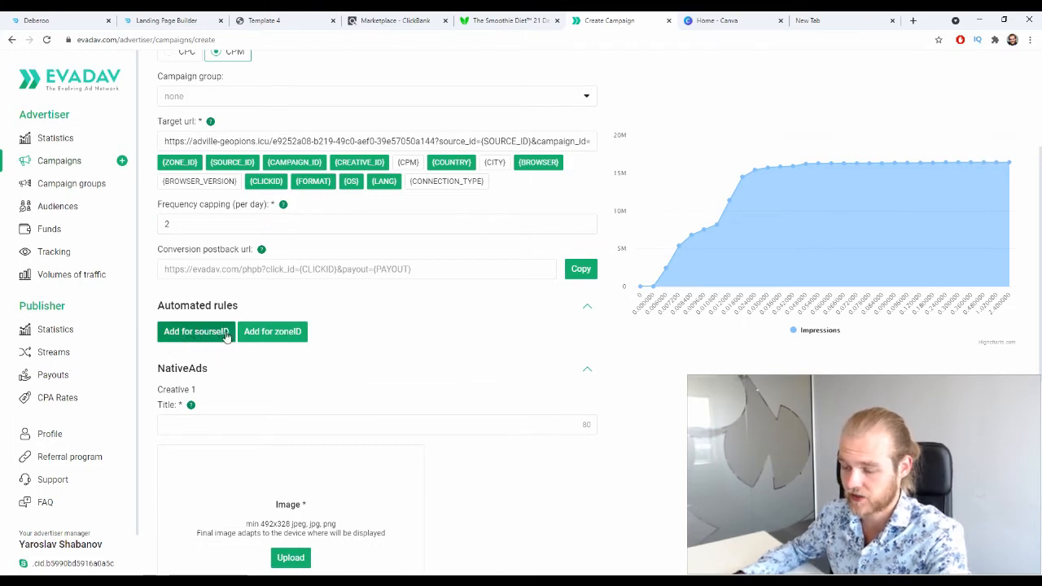
{"action": "left_click", "coordinate": [591, 310]}
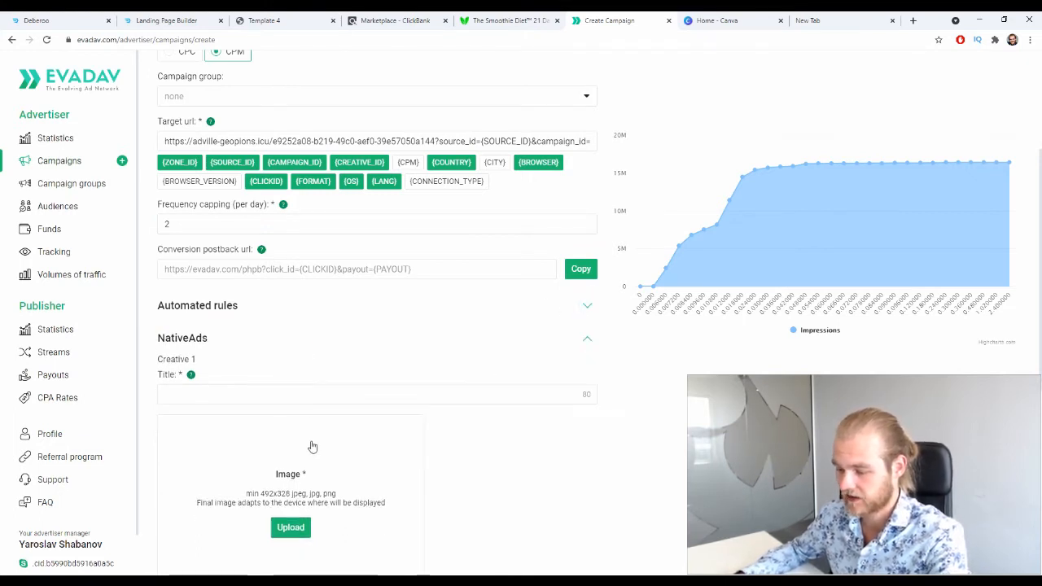
Title the first native ad creative "[MIRACLE!] Reach your Ideal Weight in Just 21 Days, with Delicious Smoothies!"
{"action": "scroll", "coordinate": [312, 445], "scroll_direction": "down", "scroll_amount": 2}
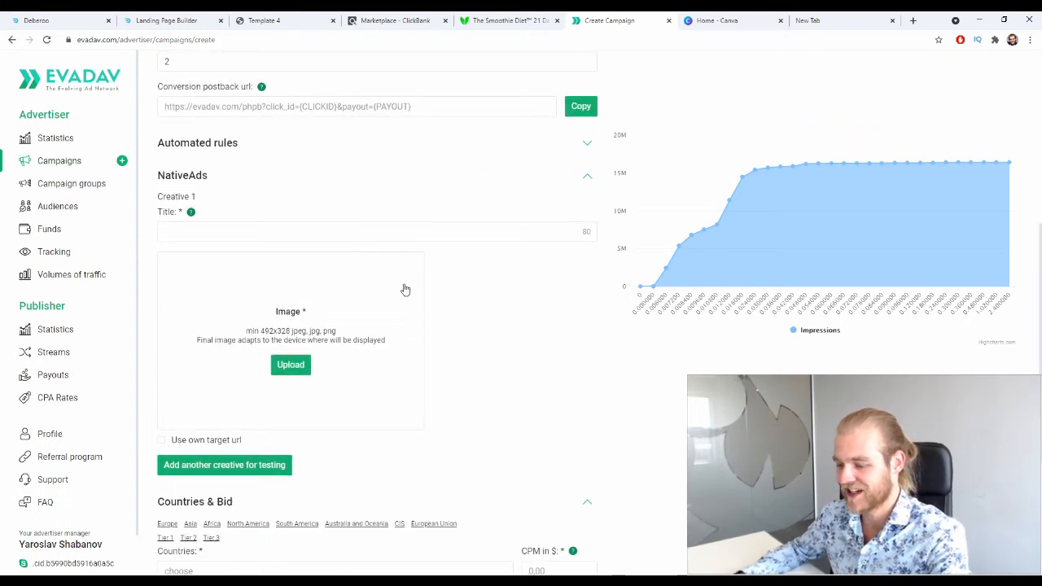
{"action": "left_click", "coordinate": [384, 238]}
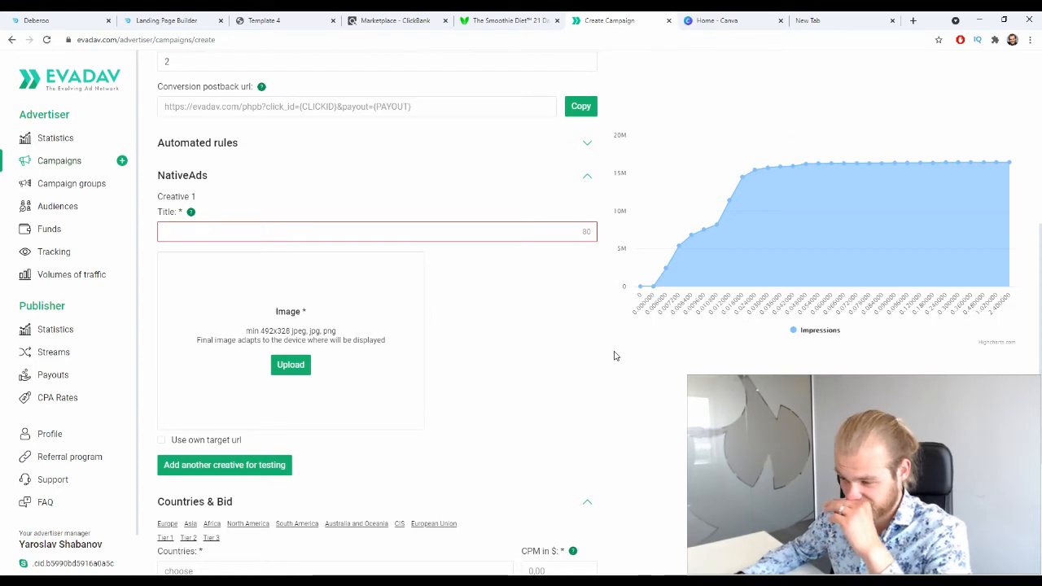
{"action": "type", "text": "["}
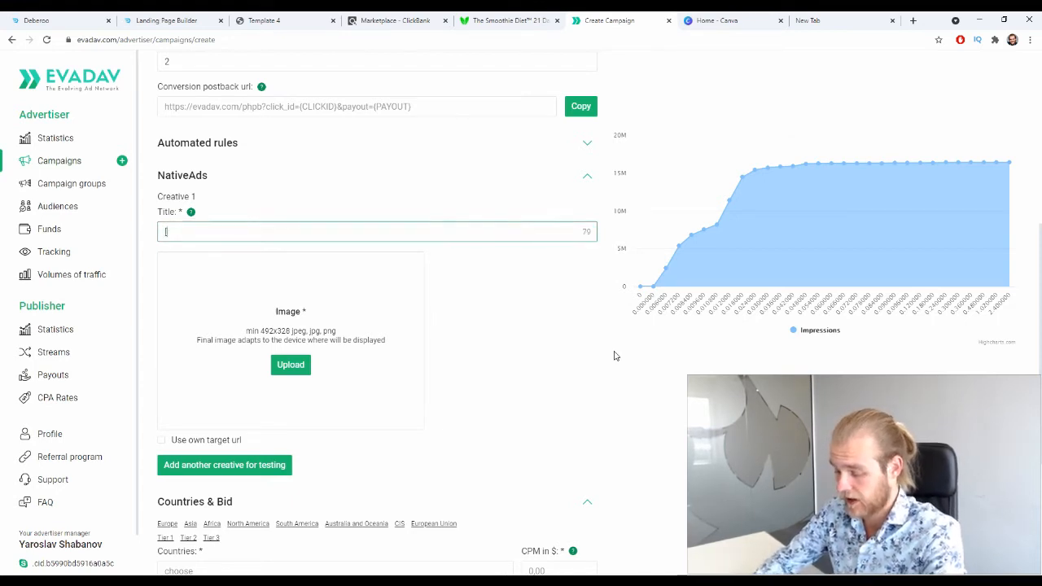
{"action": "type", "text": "MIRACLE]"}
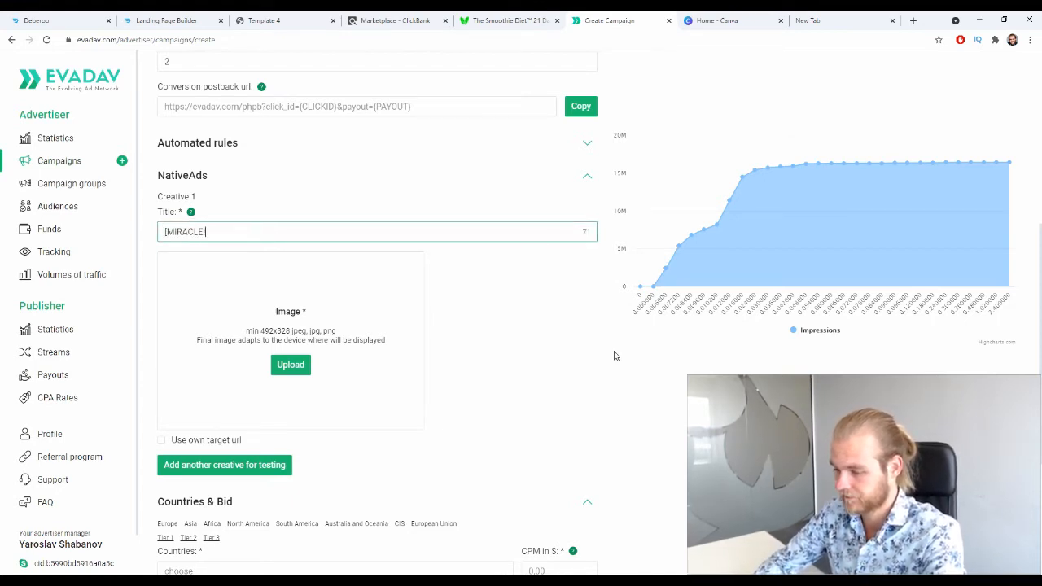
{"action": "type", "text": "] "}
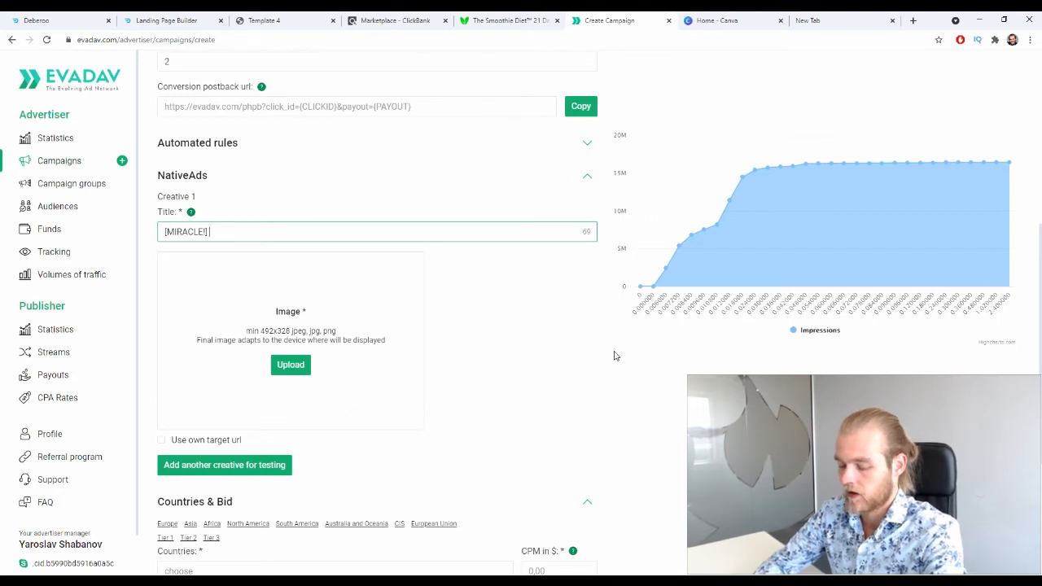
{"action": "type", "text": "Reach your"}
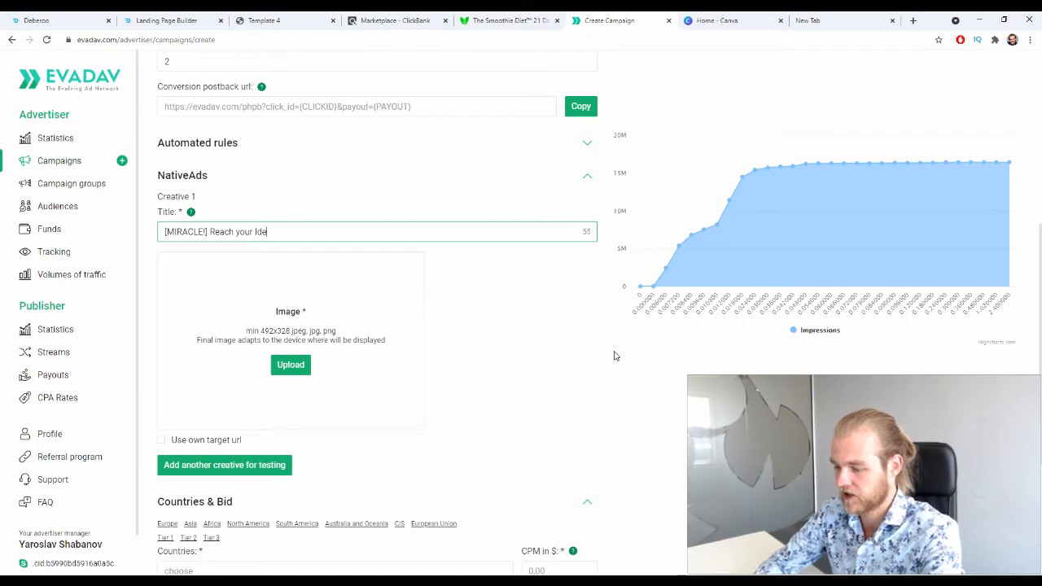
{"action": "type", "text": "Ideal Weight I"}
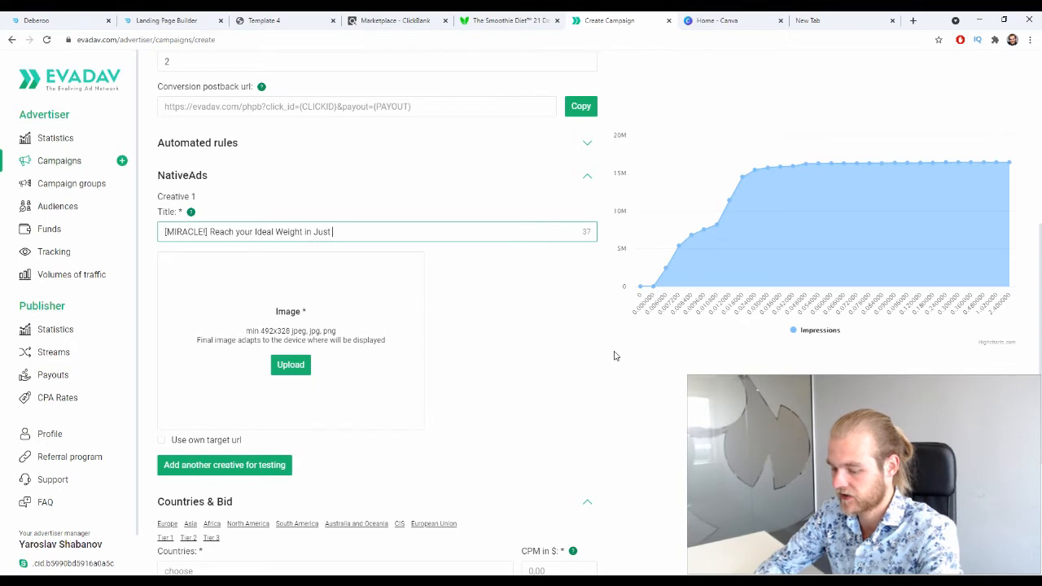
{"action": "type", "text": "1 Days!"}
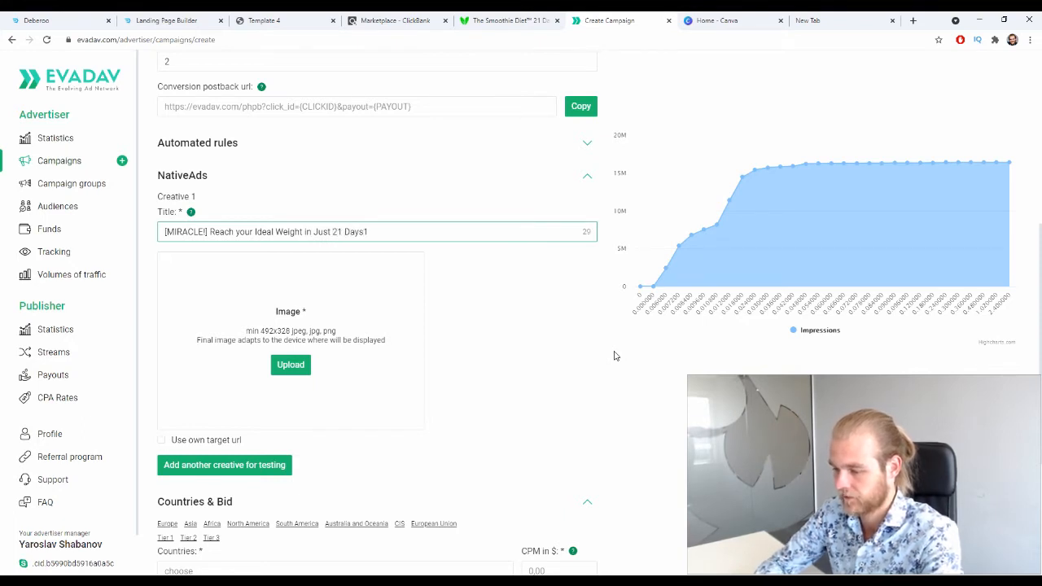
{"action": "key", "text": "BackSpace"}
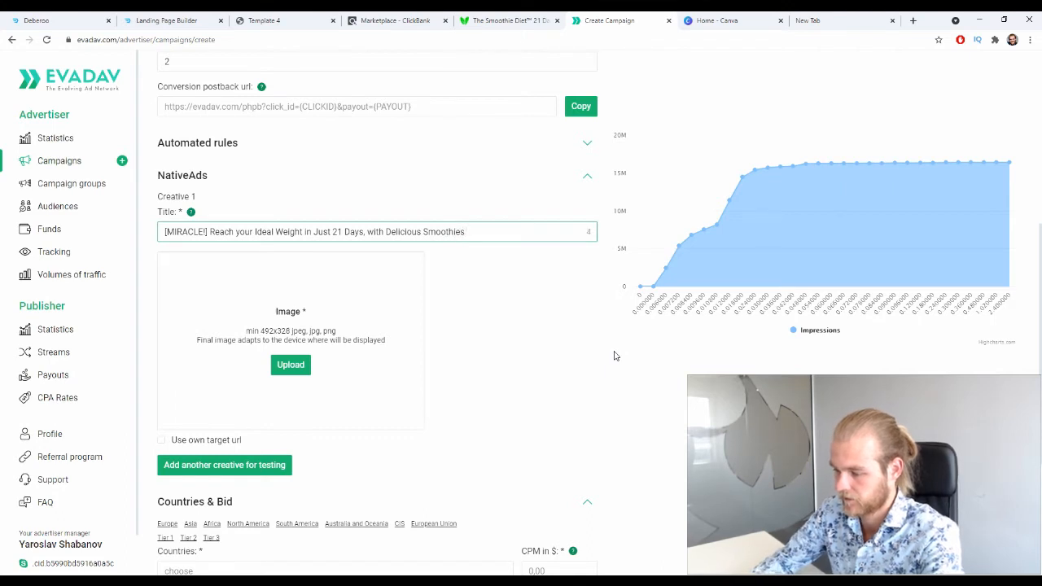
{"action": "type", "text": "!"}
{"action": "left_click", "coordinate": [452, 333]}
Switch to Canva and create a custom-size design of 492 x 328 px to match EvaDav's minimum image size
{"action": "scroll", "coordinate": [292, 277], "scroll_direction": "down", "scroll_amount": 1}
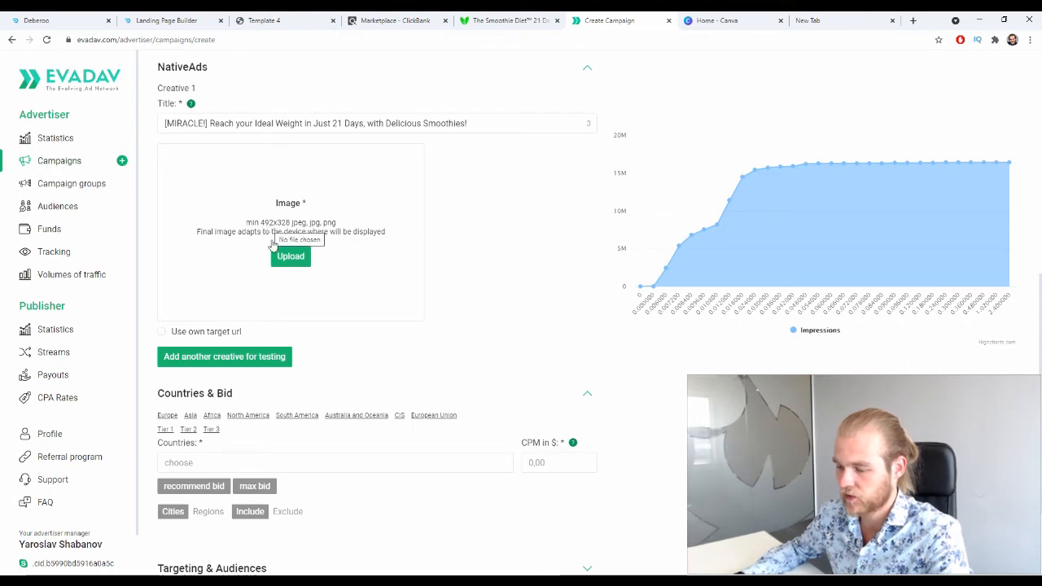
{"action": "left_click", "coordinate": [742, 20]}
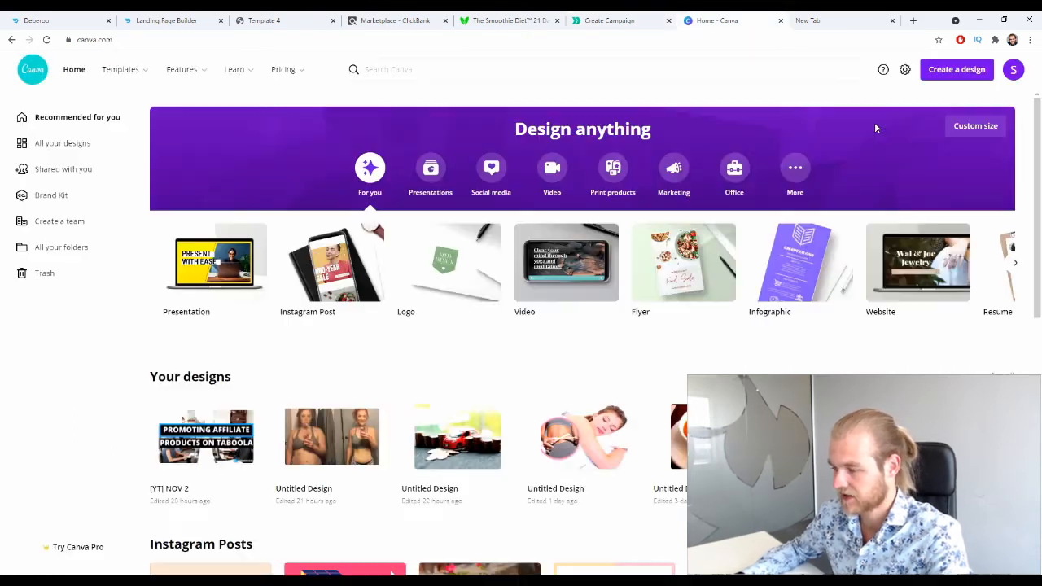
{"action": "left_click", "coordinate": [954, 69]}
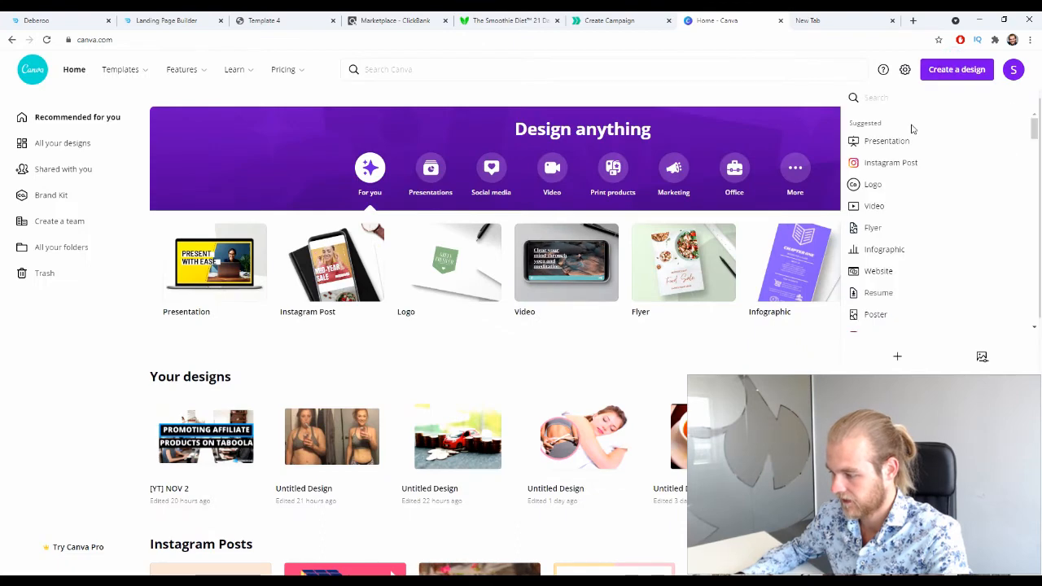
{"action": "left_click", "coordinate": [897, 356]}
{"action": "left_click", "coordinate": [609, 21]}
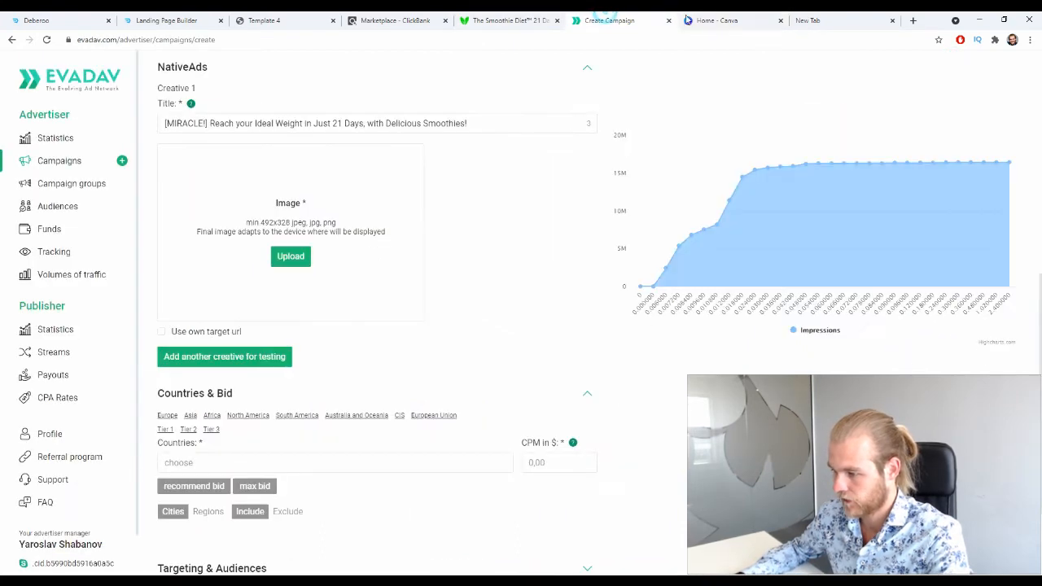
{"action": "left_click", "coordinate": [716, 20]}
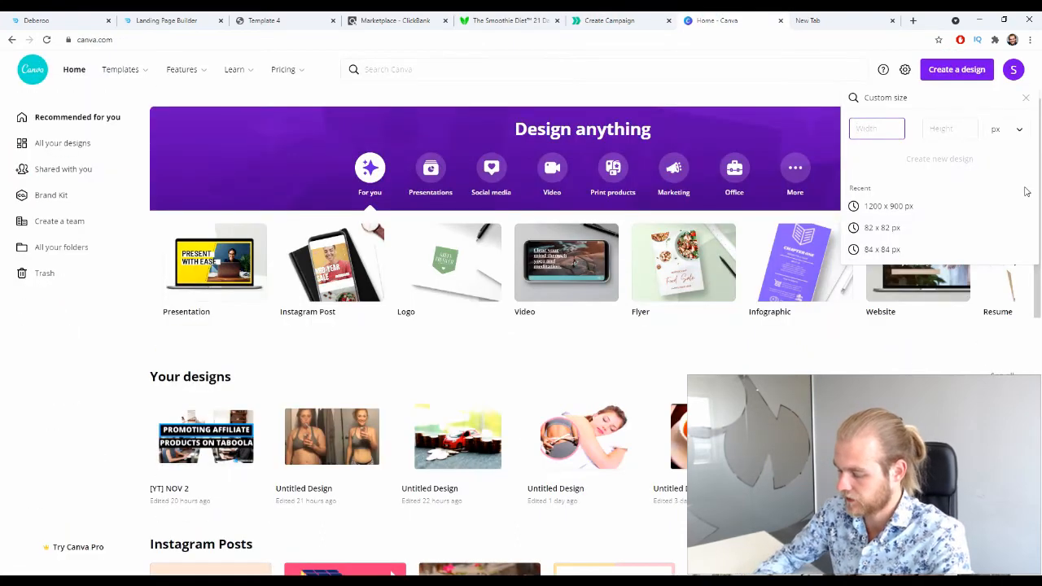
{"action": "type", "text": "492"}
{"action": "key", "text": "Tab"}
{"action": "type", "text": "328"}
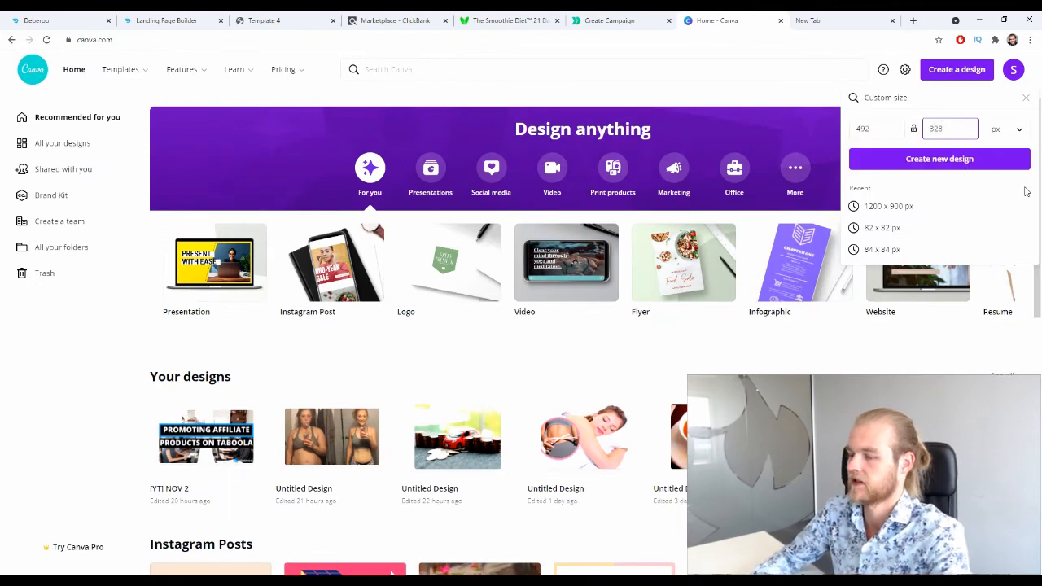
{"action": "key", "text": "Return"}
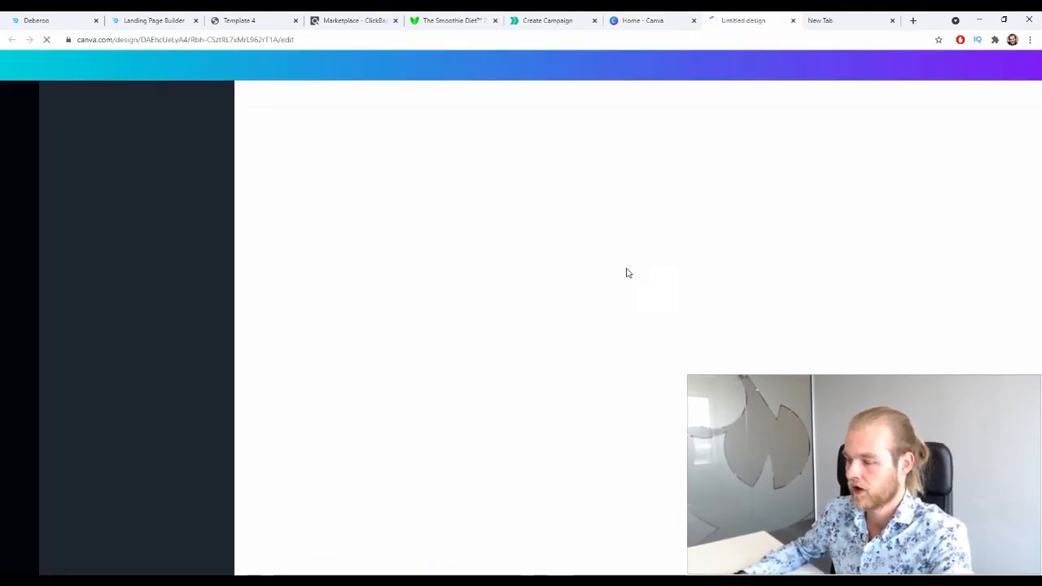
Switch to the empty browser tab and search Google Images for "smoothies"
{"action": "left_click", "coordinate": [824, 18]}
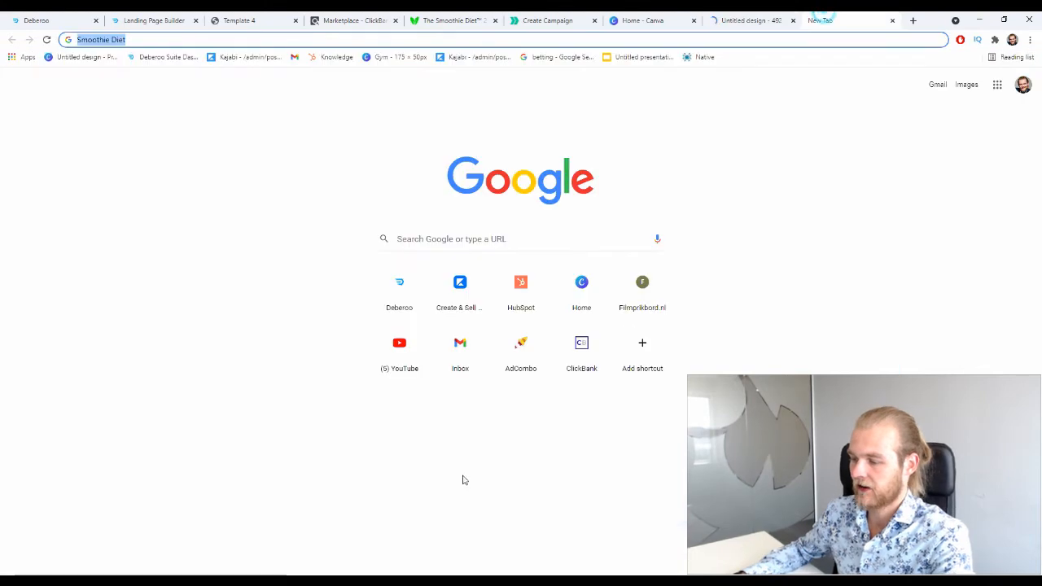
{"action": "left_click", "coordinate": [458, 238]}
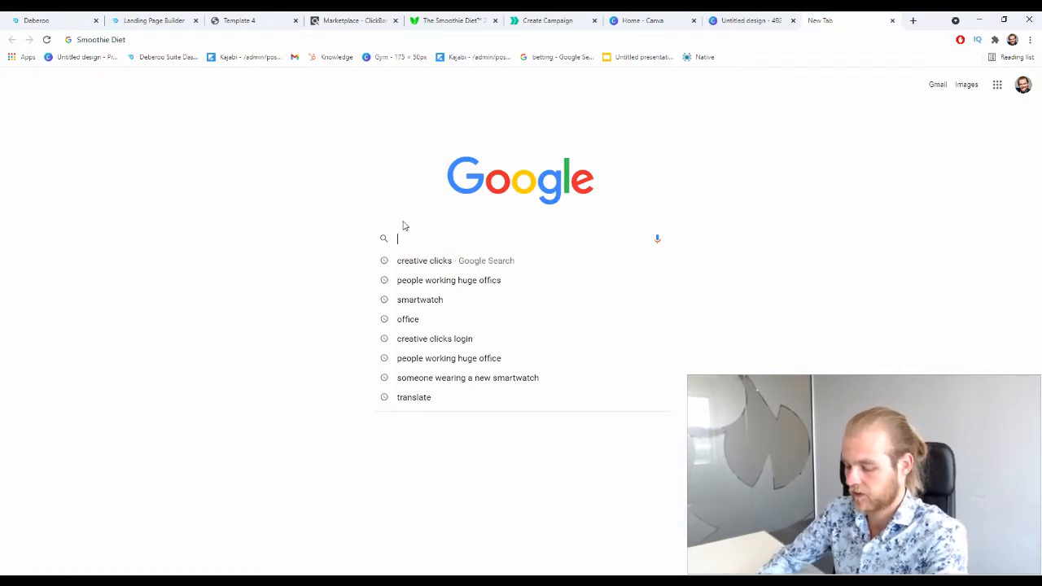
{"action": "type", "text": "smoothies"}
{"action": "key", "text": "Return"}
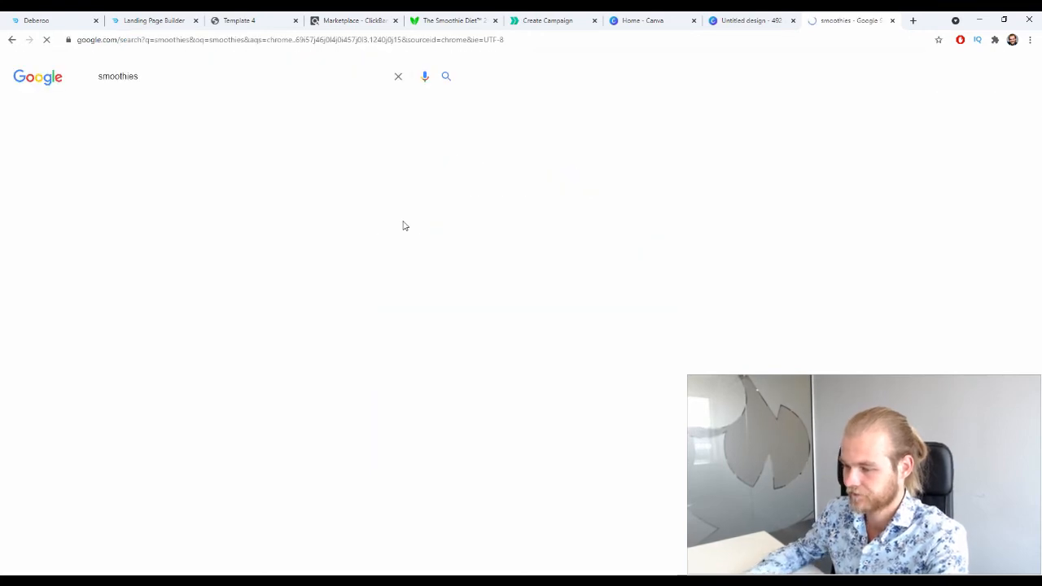
{"action": "left_click", "coordinate": [154, 109]}
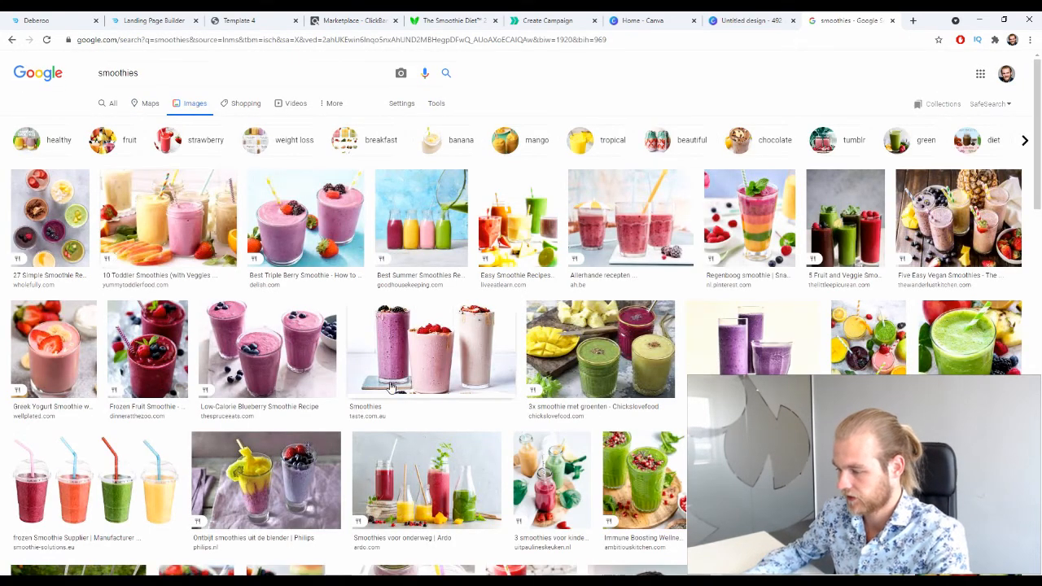
Find the pink and green Spring Celebration Layered Smoothies picture in the image results and open its preview
{"action": "scroll", "coordinate": [432, 292], "scroll_direction": "down", "scroll_amount": 3}
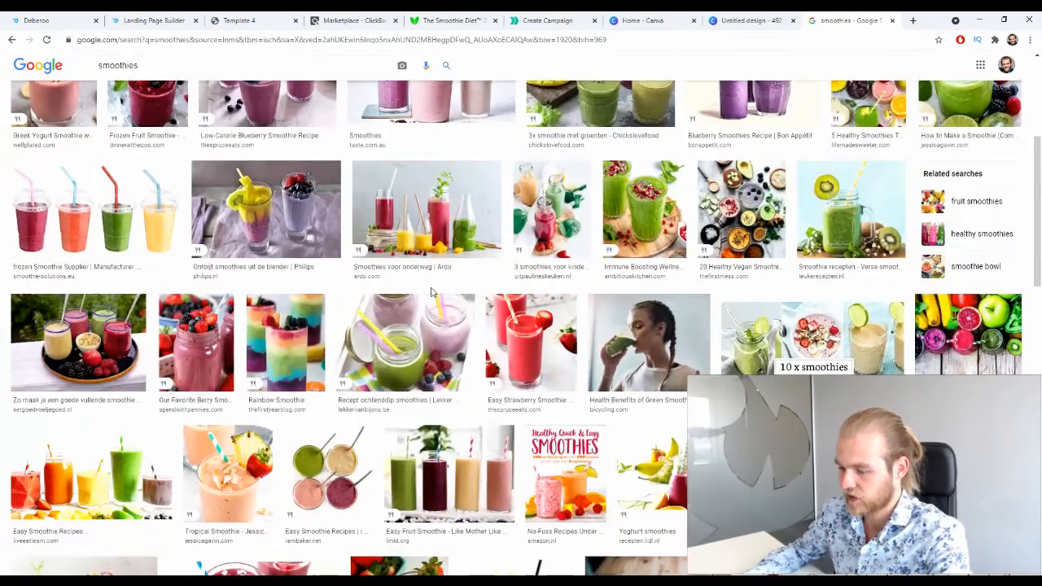
{"action": "scroll", "coordinate": [432, 292], "scroll_direction": "down", "scroll_amount": 2}
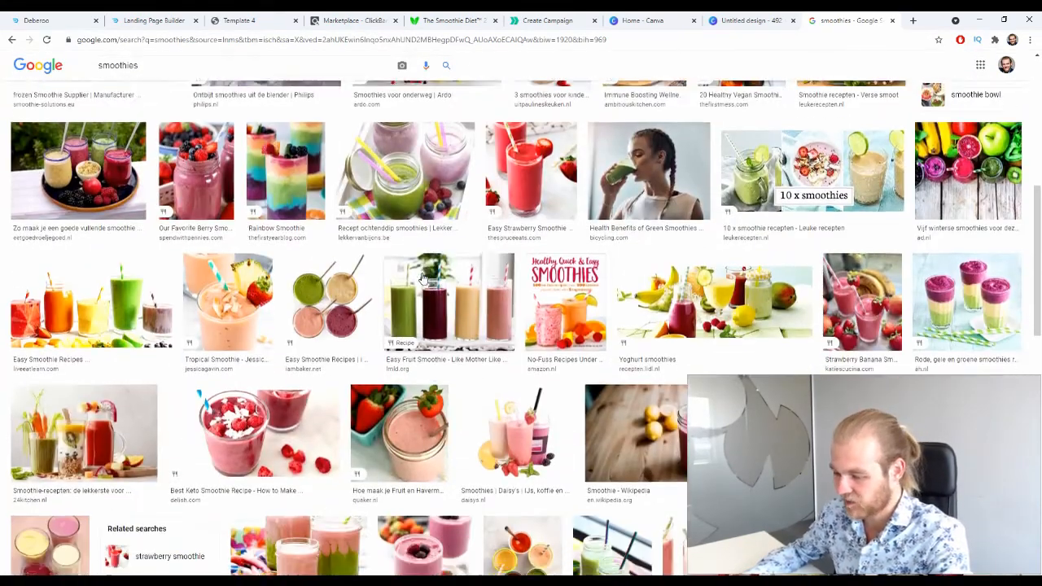
{"action": "scroll", "coordinate": [422, 279], "scroll_direction": "down", "scroll_amount": 2}
{"action": "scroll", "coordinate": [421, 274], "scroll_direction": "down", "scroll_amount": 1}
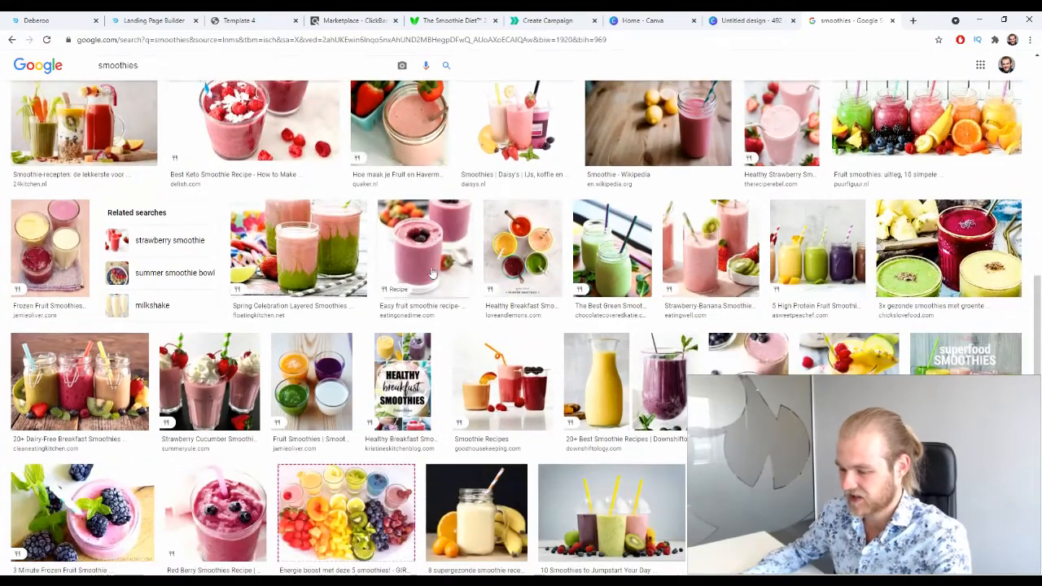
{"action": "left_click", "coordinate": [296, 240]}
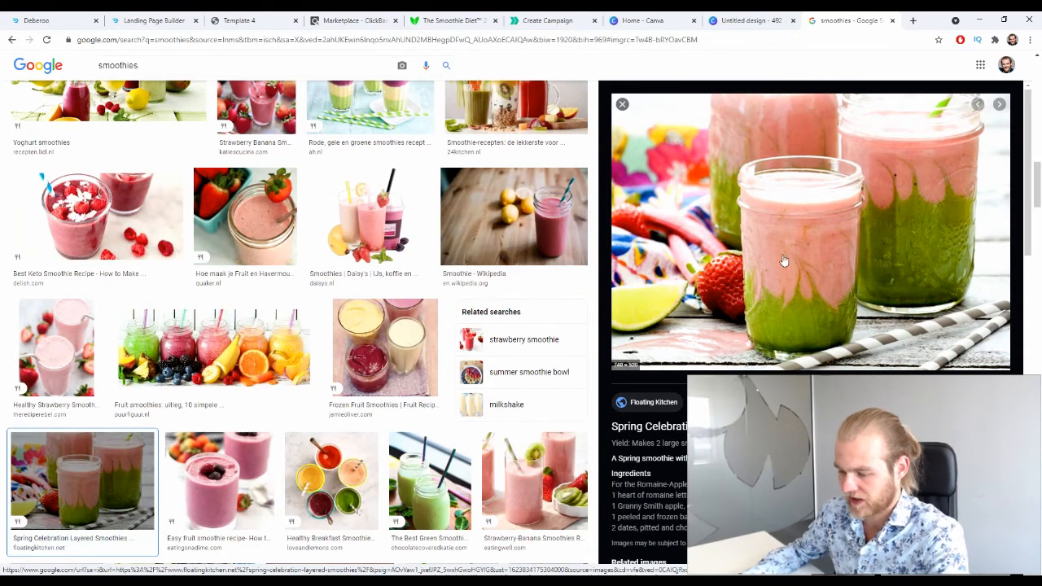
Examine the related images and the remaining smoothie results for alternative ad pictures
{"action": "scroll", "coordinate": [765, 257], "scroll_direction": "down", "scroll_amount": 3}
{"action": "scroll", "coordinate": [718, 255], "scroll_direction": "down", "scroll_amount": 4}
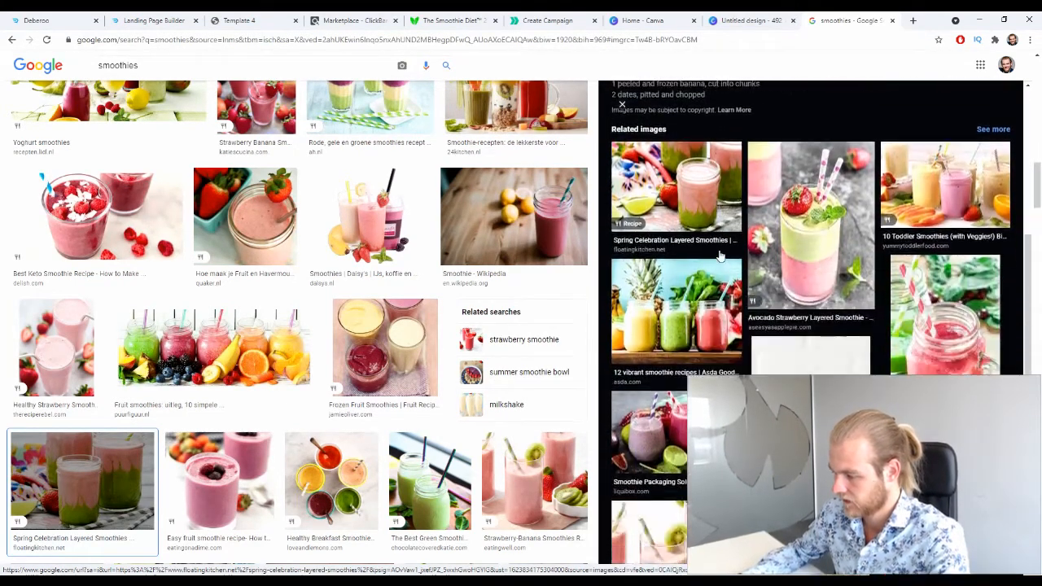
{"action": "scroll", "coordinate": [635, 266], "scroll_direction": "down", "scroll_amount": 2}
{"action": "scroll", "coordinate": [297, 325], "scroll_direction": "down", "scroll_amount": 10}
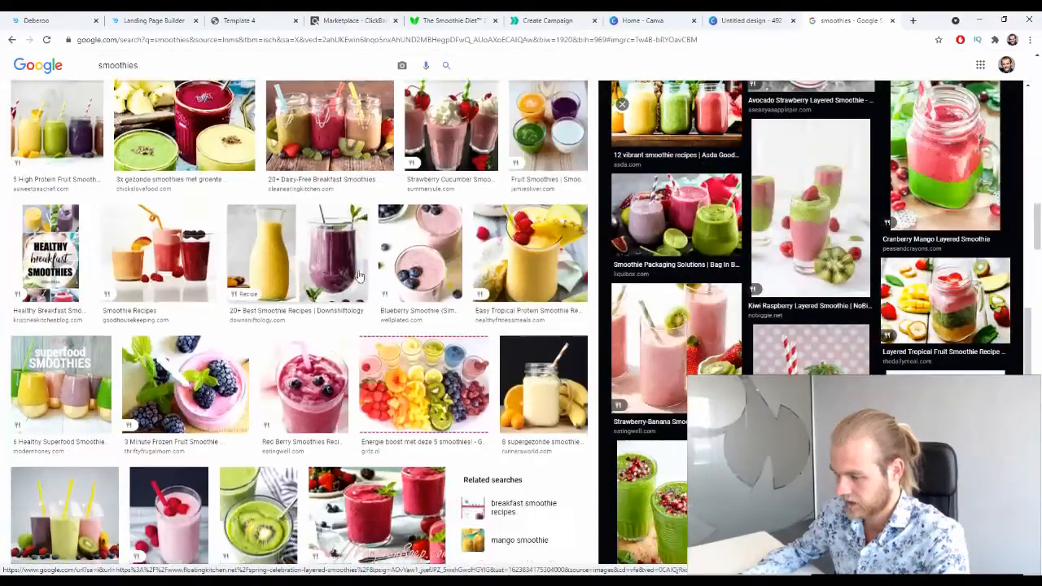
{"action": "scroll", "coordinate": [362, 283], "scroll_direction": "down", "scroll_amount": 5}
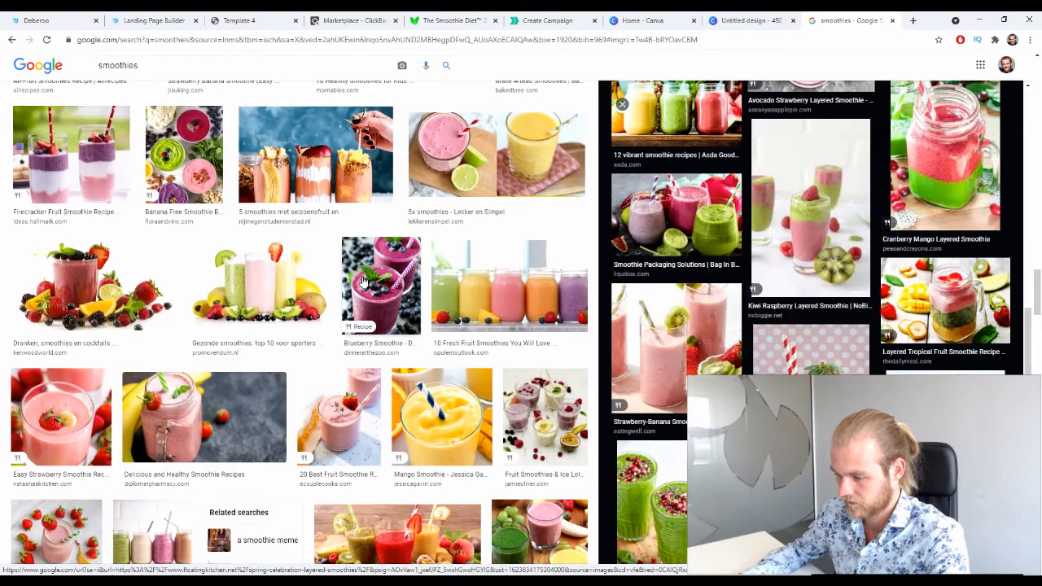
{"action": "scroll", "coordinate": [362, 281], "scroll_direction": "down", "scroll_amount": 4}
{"action": "scroll", "coordinate": [363, 283], "scroll_direction": "down", "scroll_amount": 10}
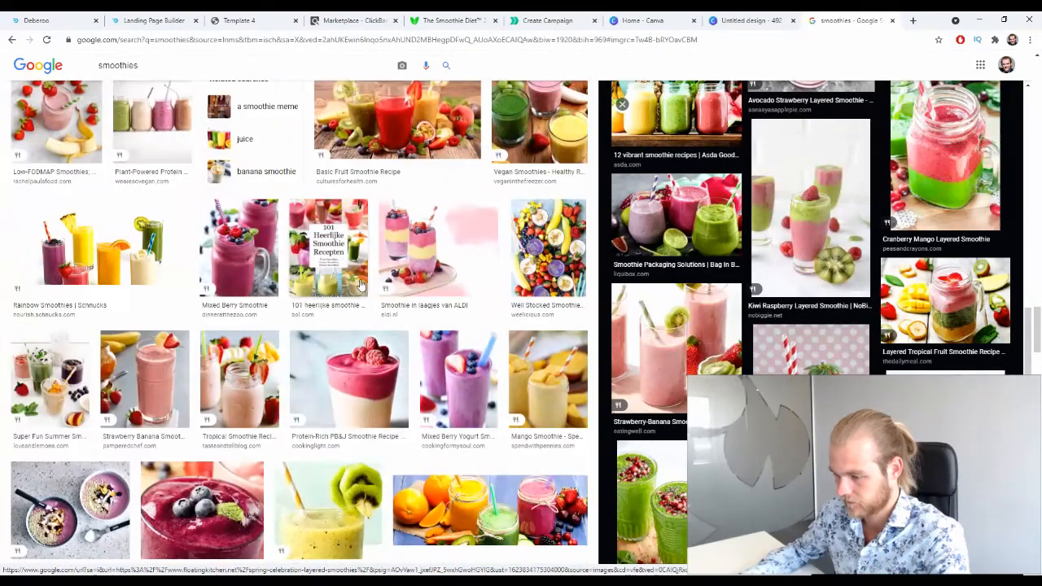
{"action": "scroll", "coordinate": [363, 286], "scroll_direction": "up", "scroll_amount": 3}
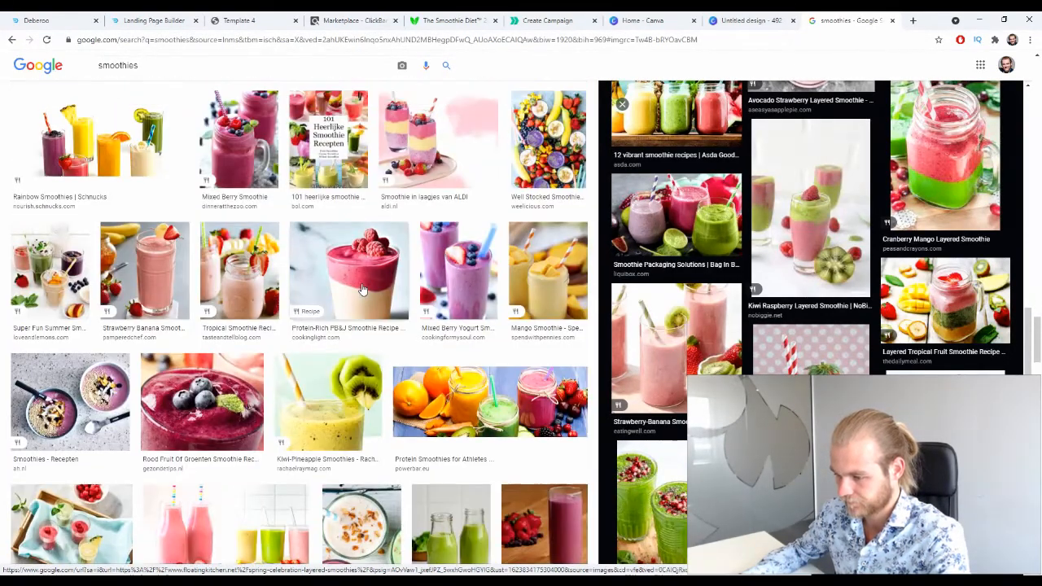
{"action": "scroll", "coordinate": [364, 289], "scroll_direction": "down", "scroll_amount": 10}
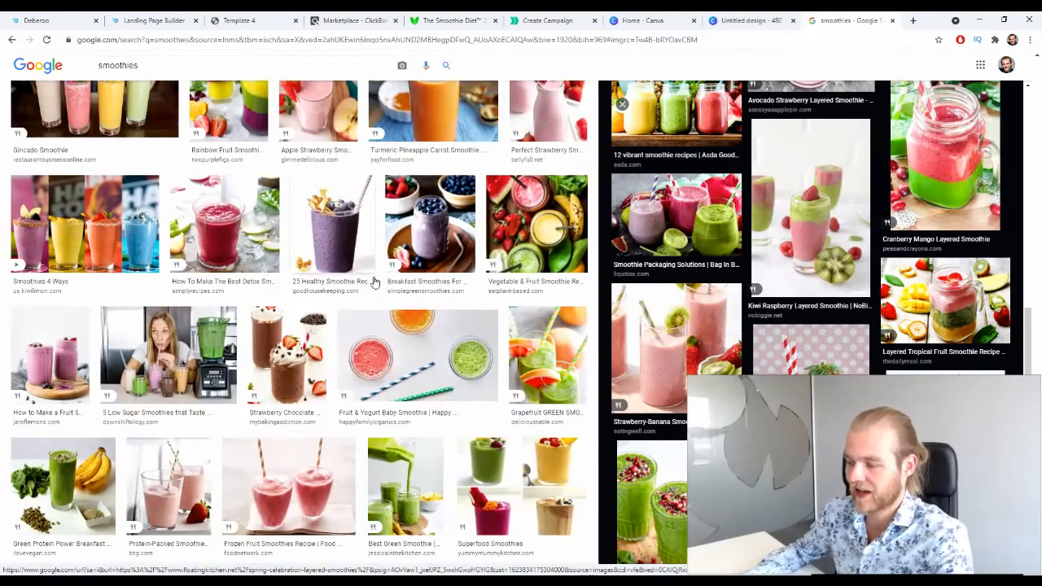
Save the previewed pink and green layered smoothies image to the computer
{"action": "left_click", "coordinate": [779, 297]}
{"action": "right_click", "coordinate": [698, 220]}
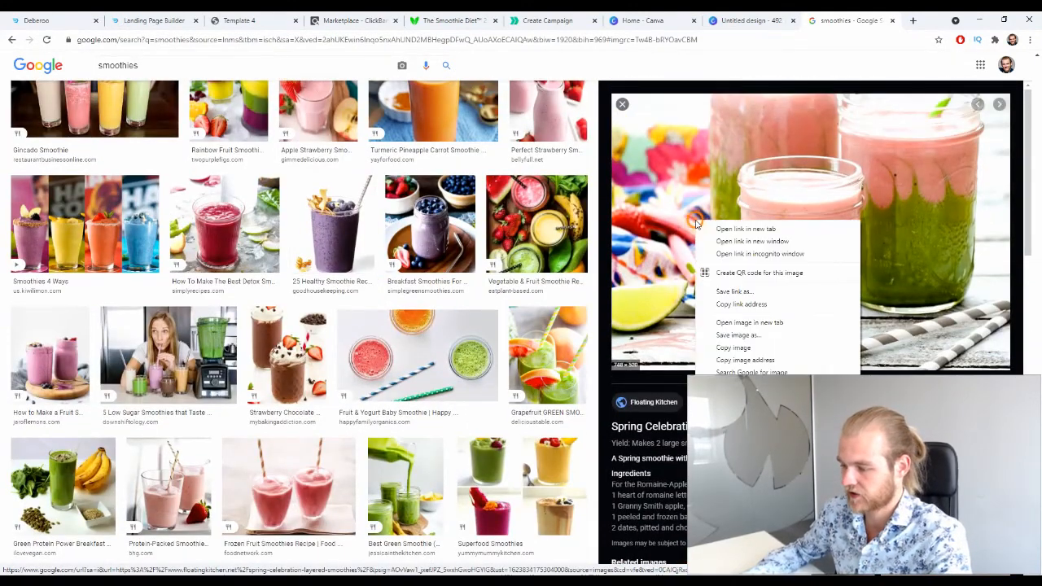
{"action": "left_click", "coordinate": [783, 335]}
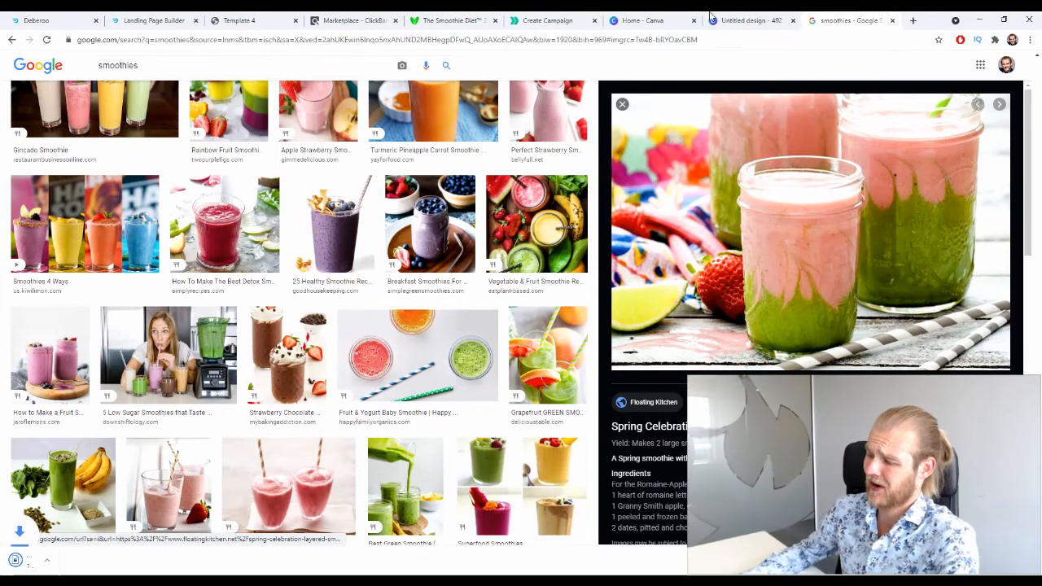
Upload the downloaded smoothie image to the 492 x 328 px Canva design and place it as the full-page picture
{"action": "left_click", "coordinate": [717, 17]}
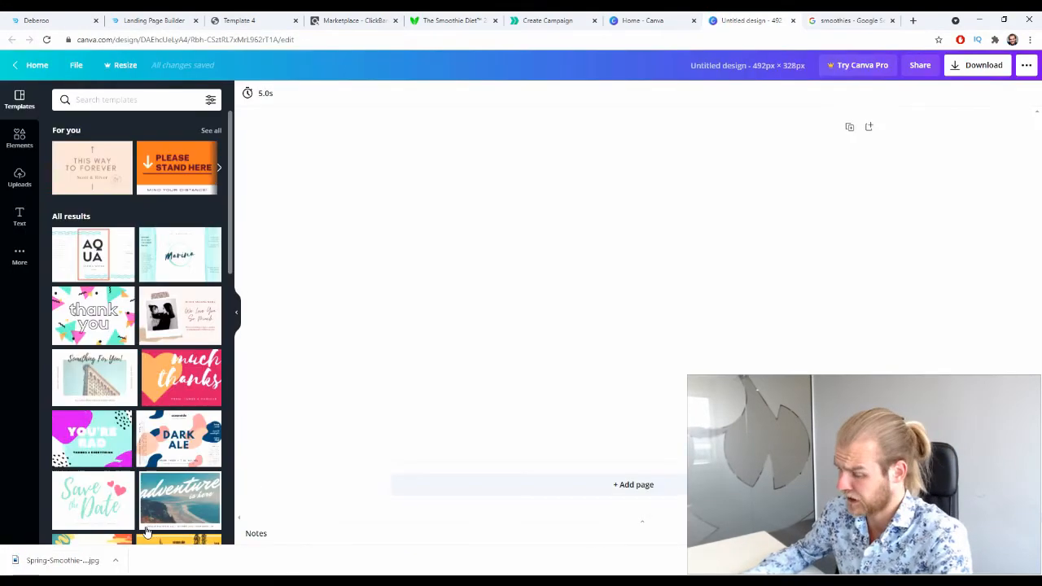
{"action": "left_click_drag", "start_coordinate": [57, 558], "coordinate": [88, 329]}
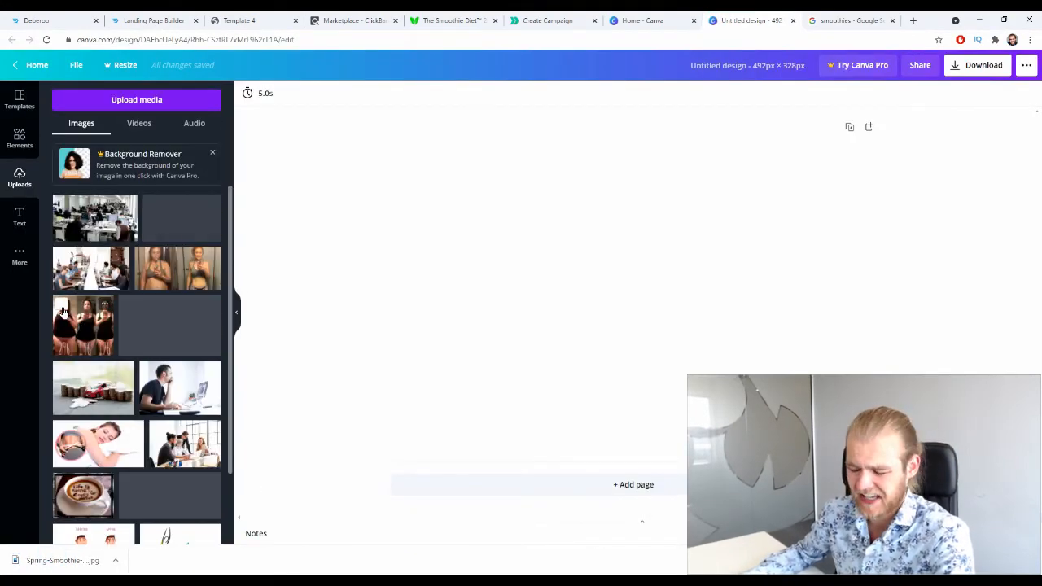
{"action": "left_click_drag", "start_coordinate": [94, 215], "coordinate": [531, 322]}
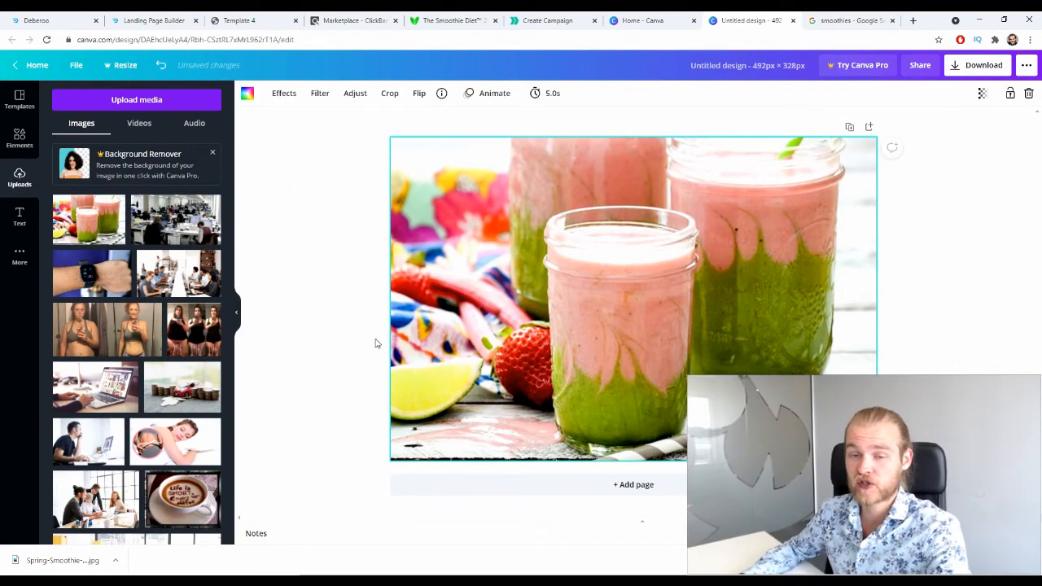
Adjust the smoothie picture to brightness -11, contrast 28, saturation 56 and blur -15
{"action": "left_click", "coordinate": [356, 96]}
{"action": "left_click_drag", "start_coordinate": [147, 122], "coordinate": [170, 166]}
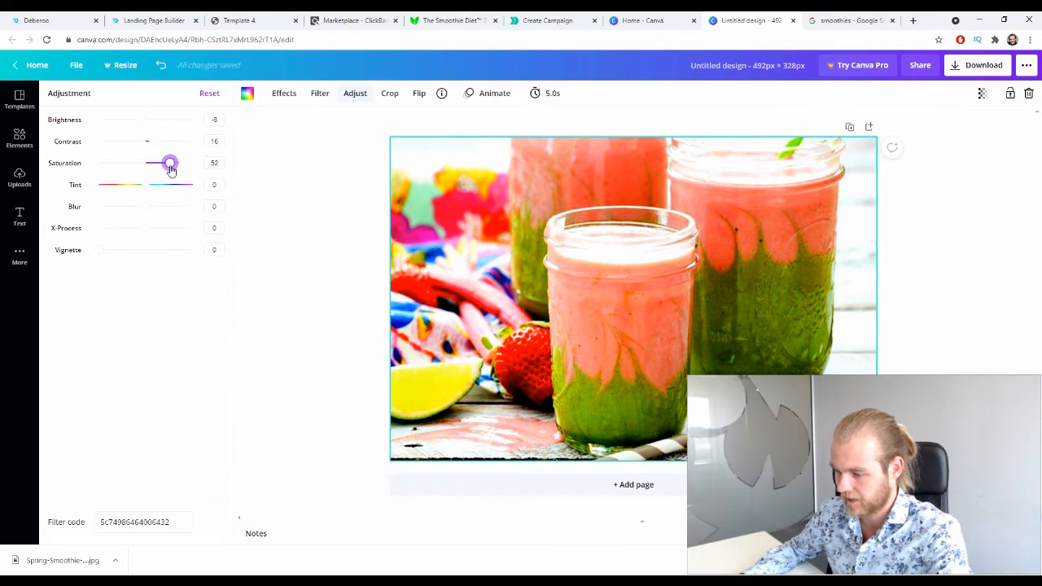
{"action": "left_click_drag", "start_coordinate": [147, 207], "coordinate": [139, 206]}
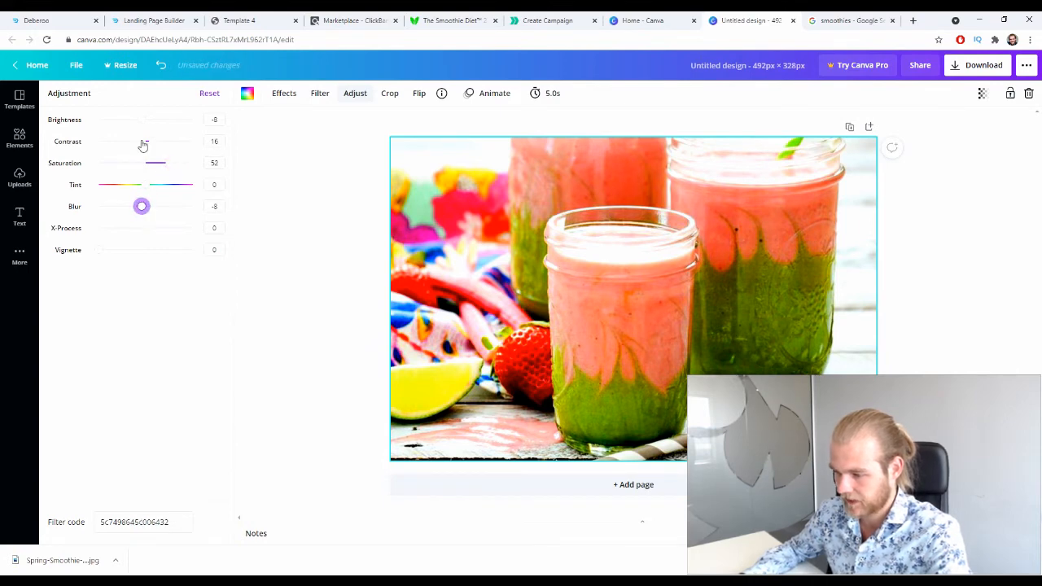
{"action": "left_click_drag", "start_coordinate": [142, 121], "coordinate": [173, 167]}
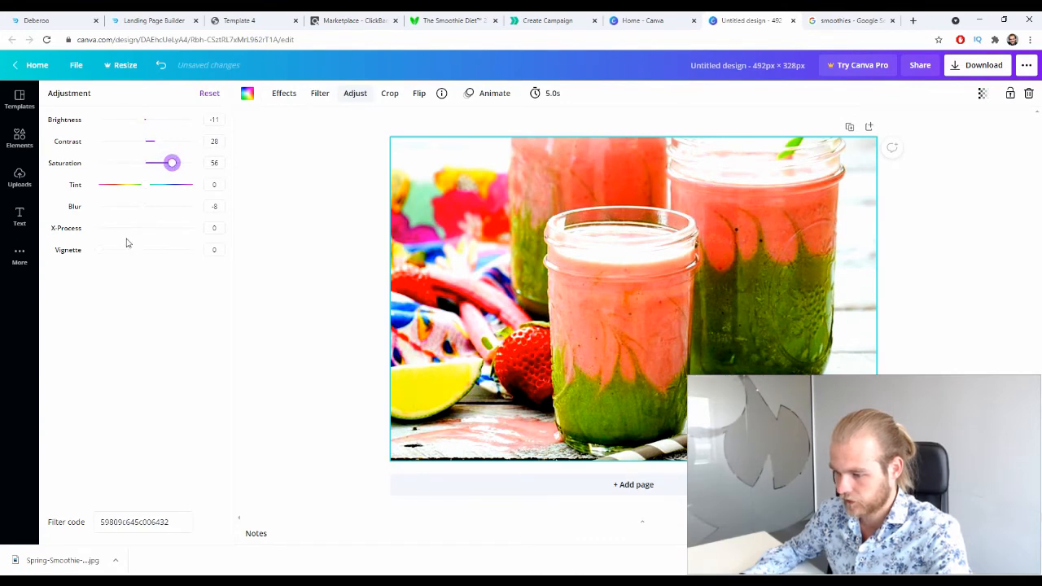
{"action": "left_click_drag", "start_coordinate": [143, 206], "coordinate": [137, 207]}
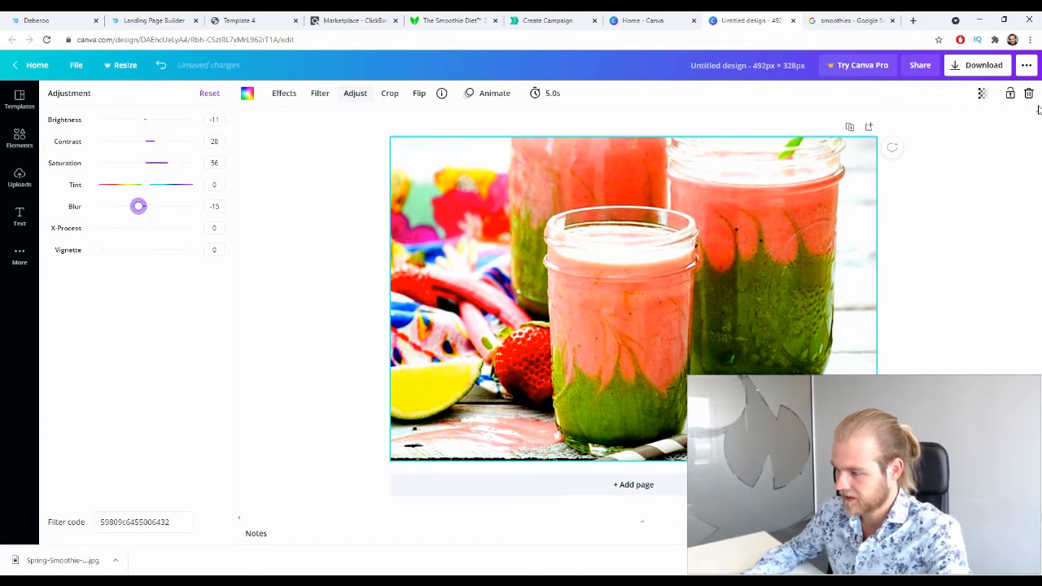
{"action": "left_click", "coordinate": [961, 247]}
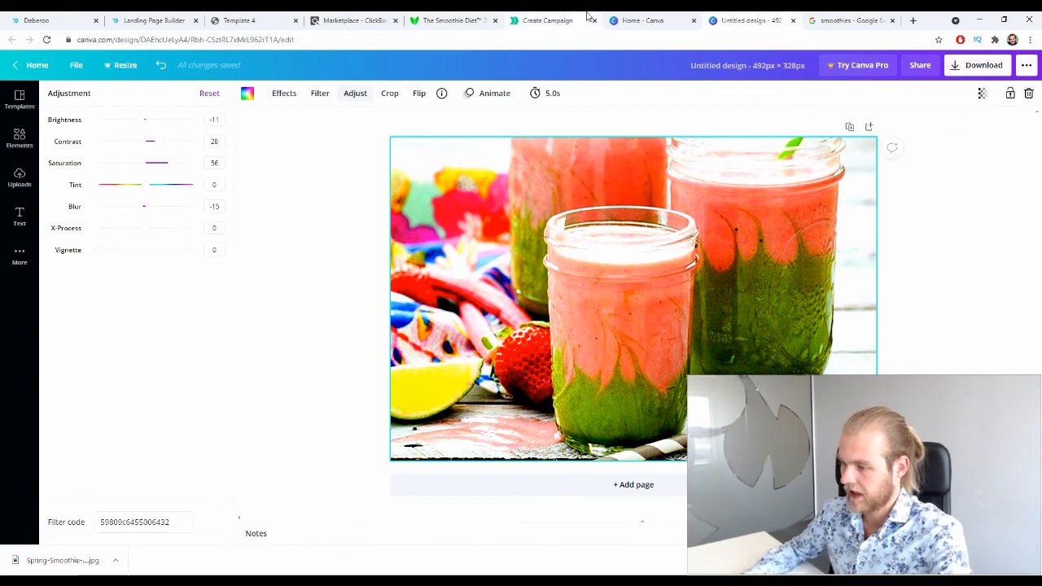
Switch to the EvaDav campaign form and upload the exported Untitled design (6).png as the image of Creative 1
{"action": "left_click", "coordinate": [547, 20]}
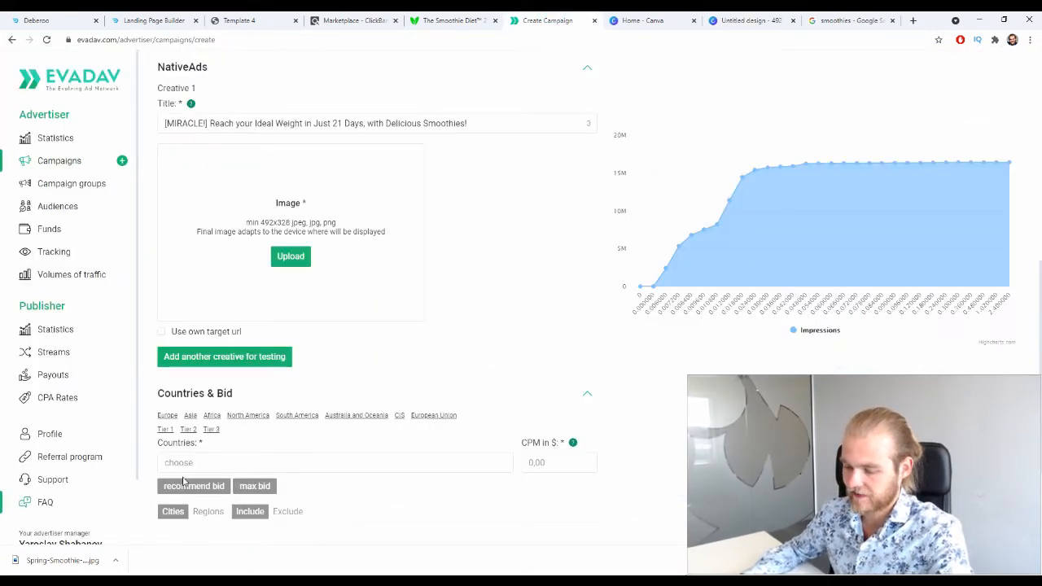
{"action": "left_click_drag", "start_coordinate": [49, 564], "coordinate": [334, 216]}
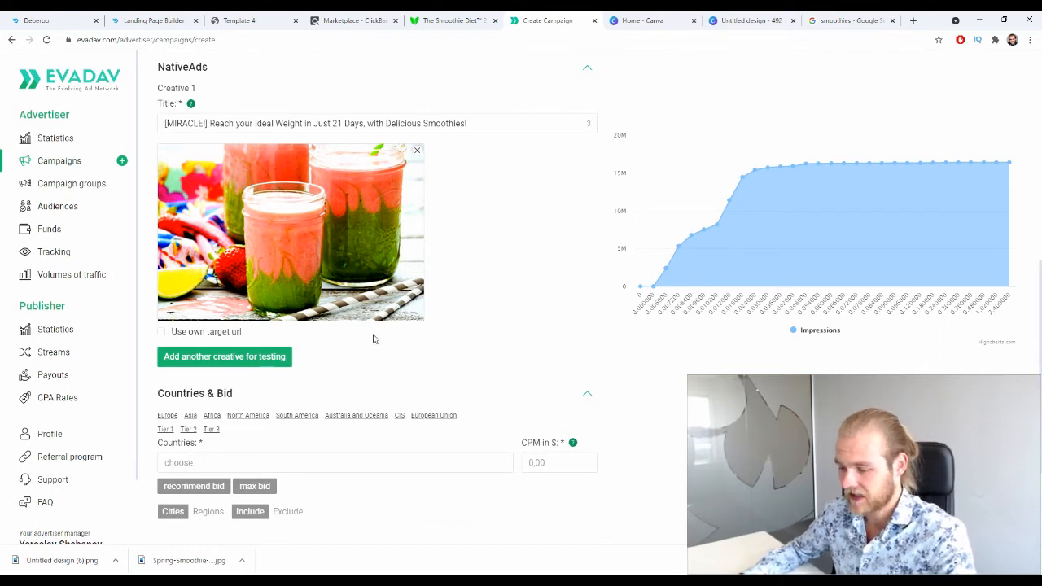
{"action": "scroll", "coordinate": [448, 360], "scroll_direction": "down", "scroll_amount": 2}
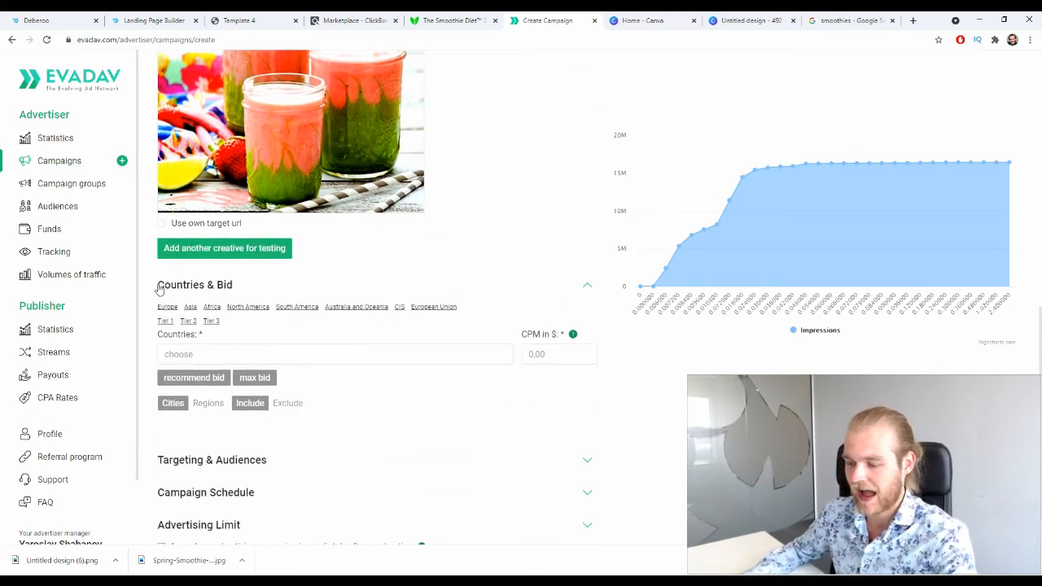
Target the campaign at United States of America in the Countries & Bid section
{"action": "left_click_drag", "start_coordinate": [160, 289], "coordinate": [232, 291]}
{"action": "left_click", "coordinate": [251, 367]}
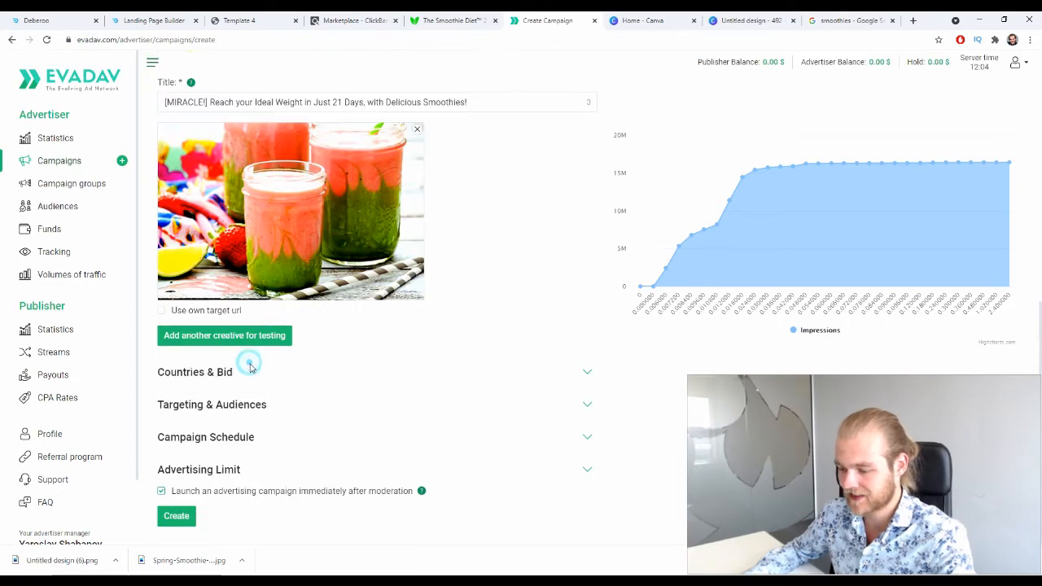
{"action": "left_click", "coordinate": [218, 371]}
{"action": "left_click", "coordinate": [295, 300]}
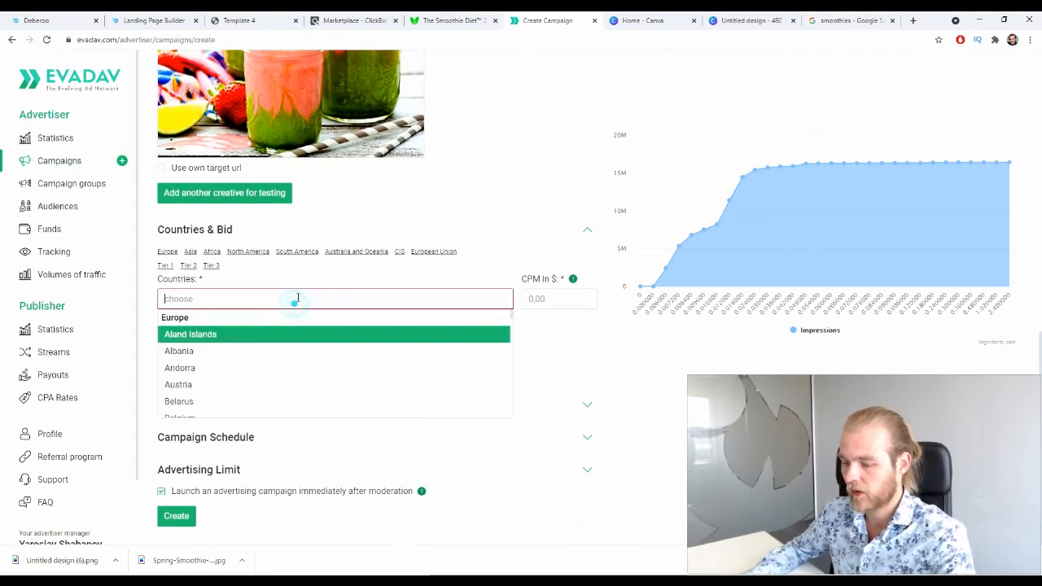
{"action": "type", "text": "united"}
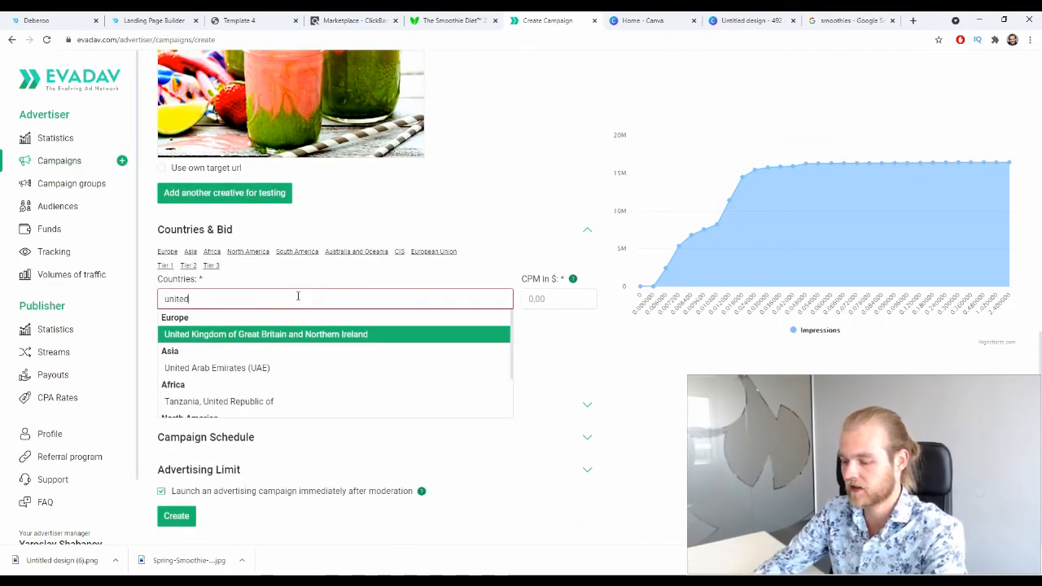
{"action": "type", "text": " stat"}
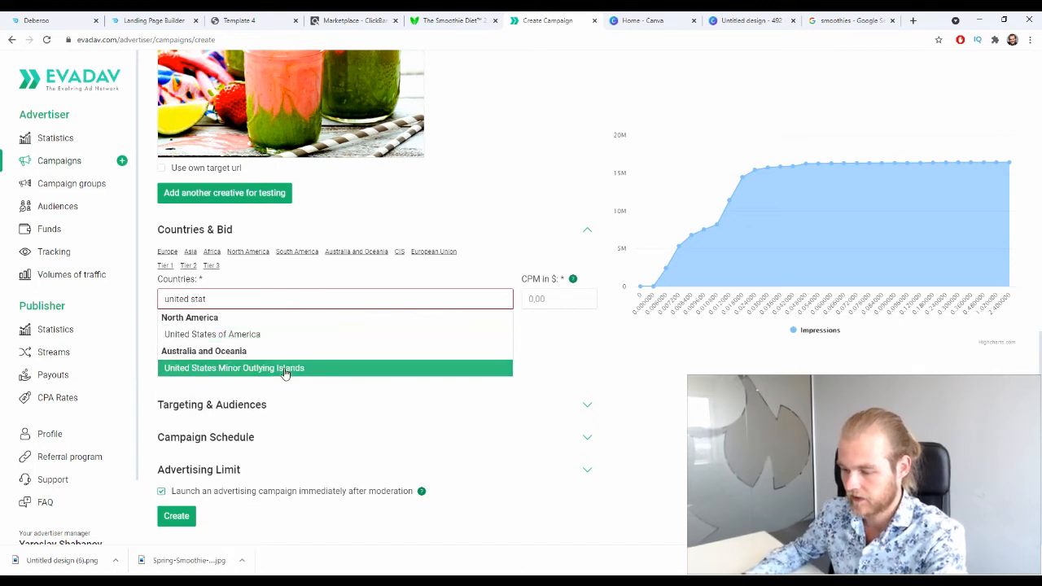
{"action": "left_click", "coordinate": [309, 335]}
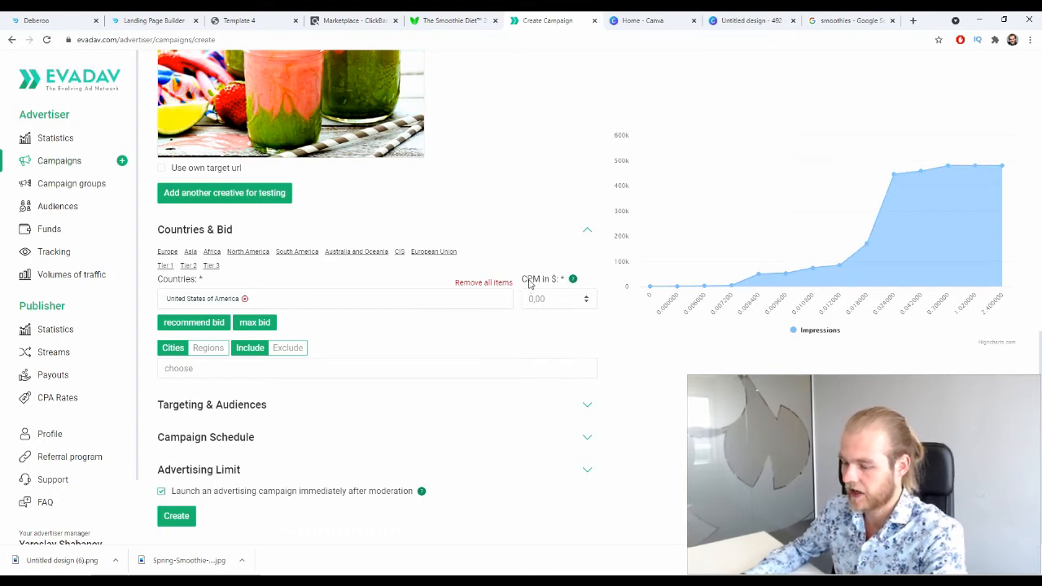
Apply the recommended bid, check the impressions chart, and set the CPM to 0.25 $
{"action": "left_click", "coordinate": [199, 324]}
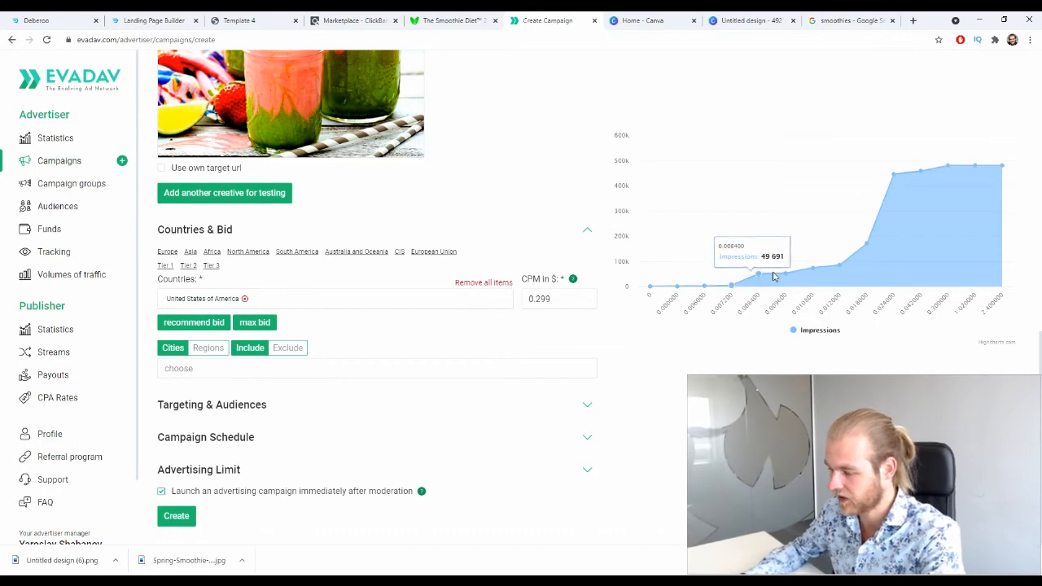
{"action": "mouse_move", "coordinate": [835, 289]}
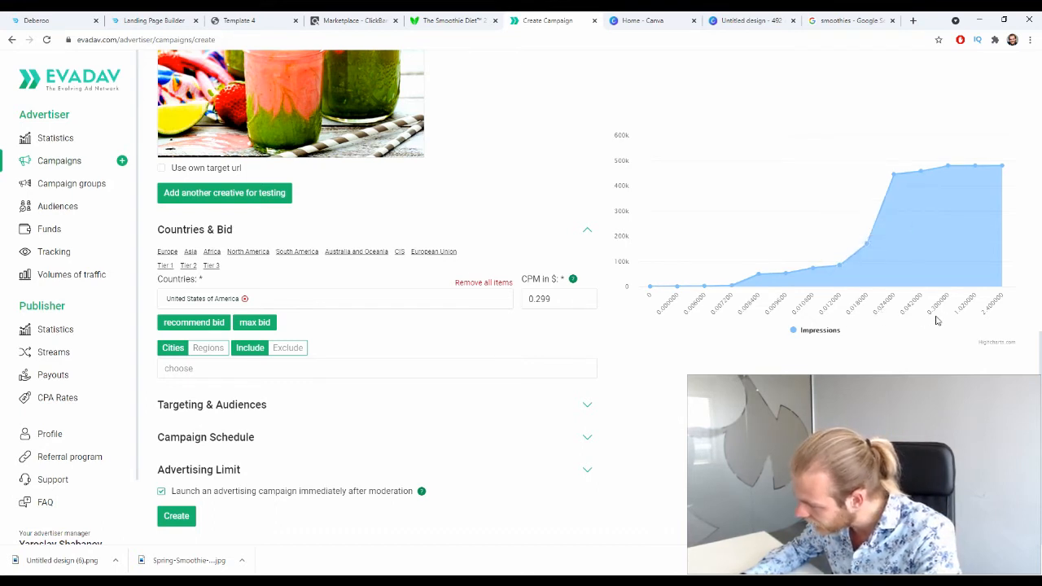
{"action": "mouse_move", "coordinate": [938, 282]}
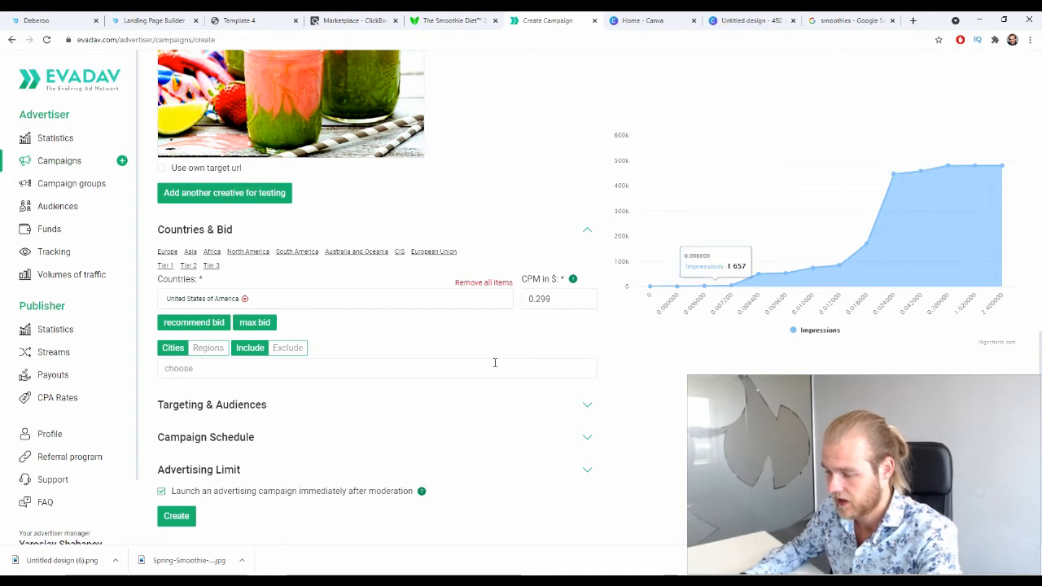
{"action": "left_click", "coordinate": [574, 299]}
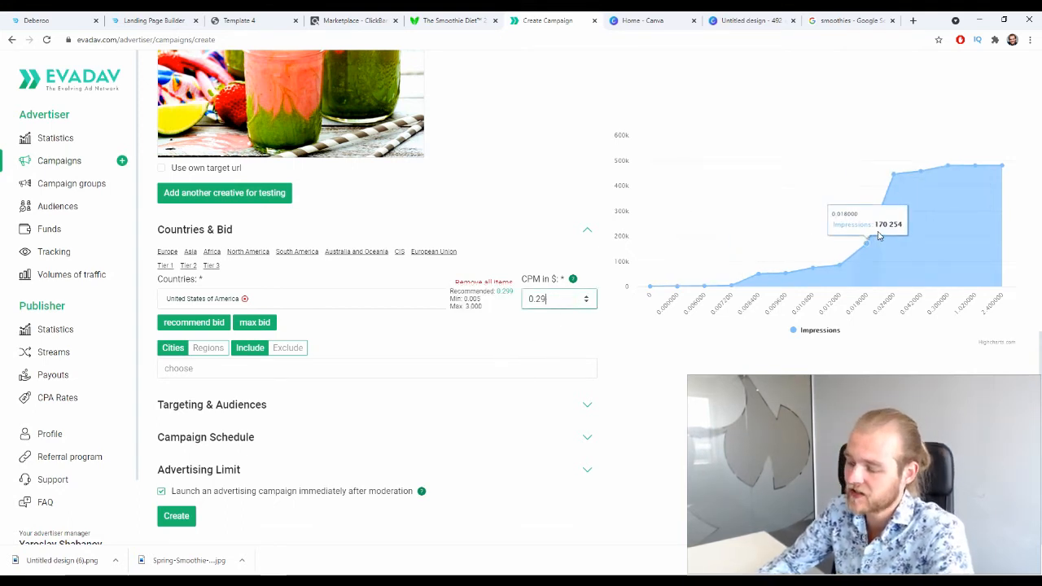
{"action": "key", "text": "BackSpace"}
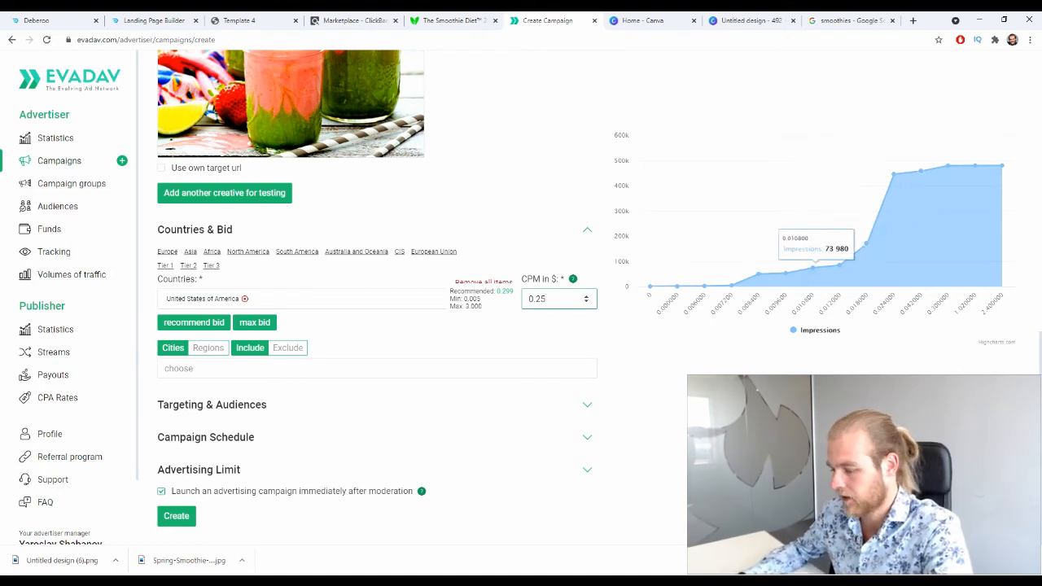
{"action": "left_click", "coordinate": [623, 507]}
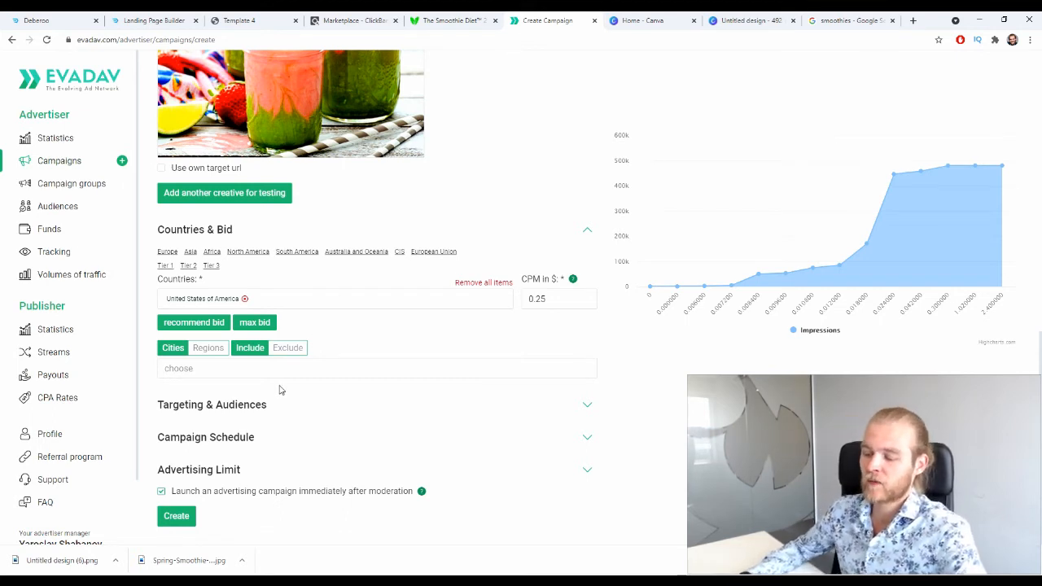
Try switching the location targeting between Regions and Cities, ending on Cities
{"action": "left_click", "coordinate": [197, 349]}
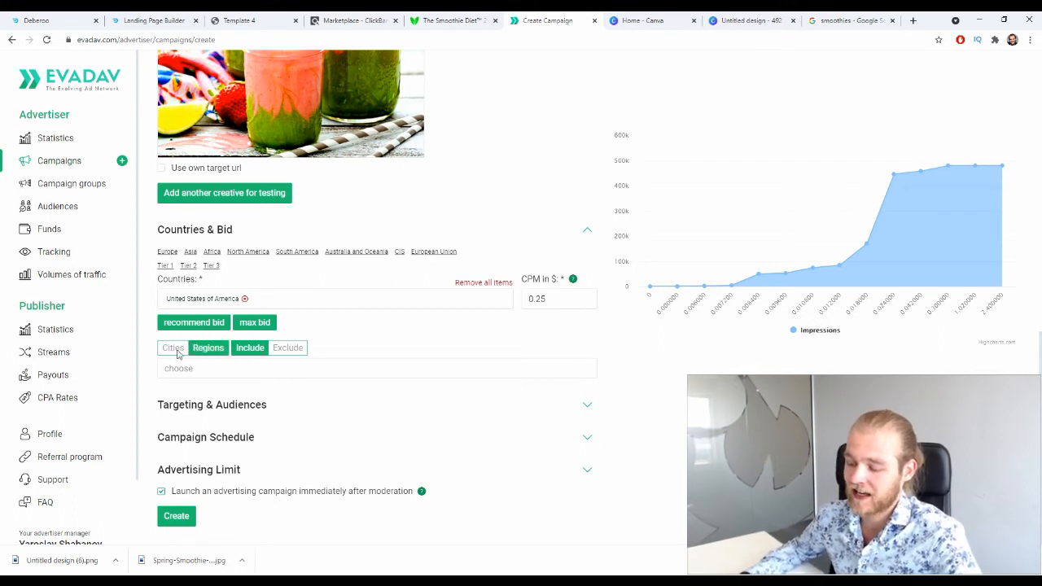
{"action": "left_click", "coordinate": [177, 350]}
{"action": "left_click", "coordinate": [205, 353]}
{"action": "left_click", "coordinate": [175, 352]}
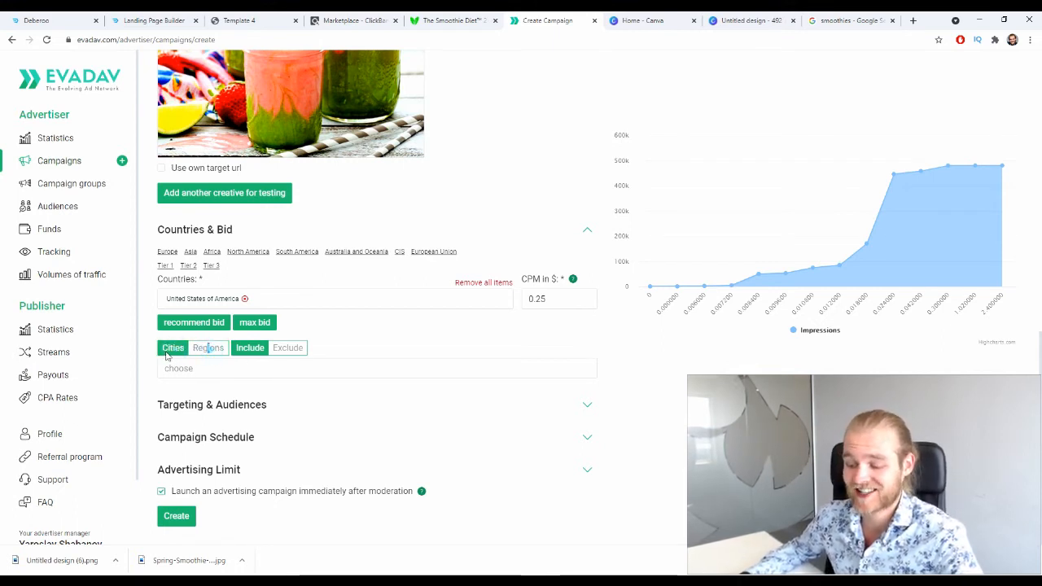
{"action": "left_click", "coordinate": [226, 350]}
{"action": "left_click", "coordinate": [178, 355]}
{"action": "left_click", "coordinate": [199, 350]}
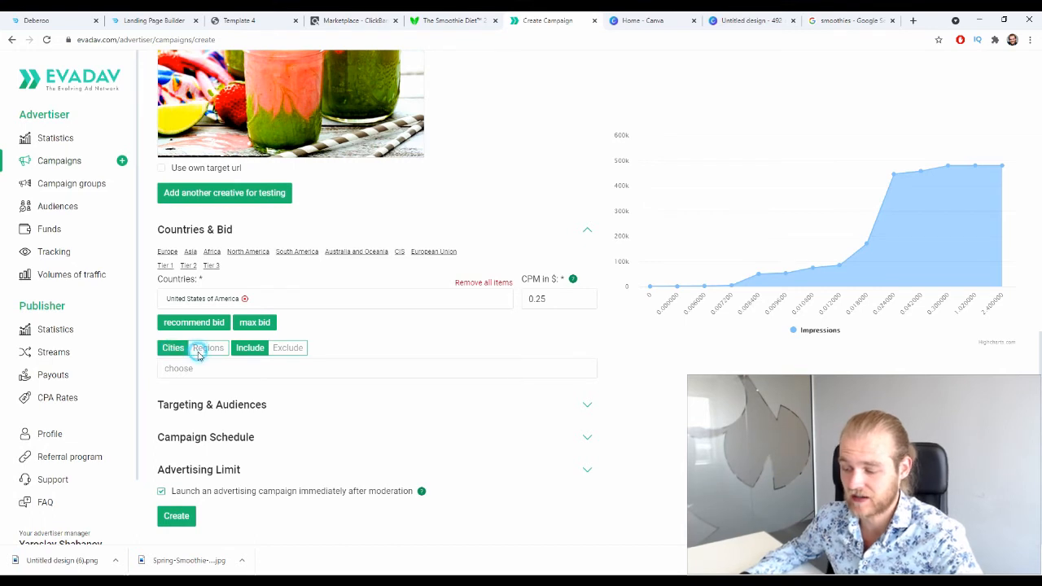
{"action": "left_click", "coordinate": [184, 354]}
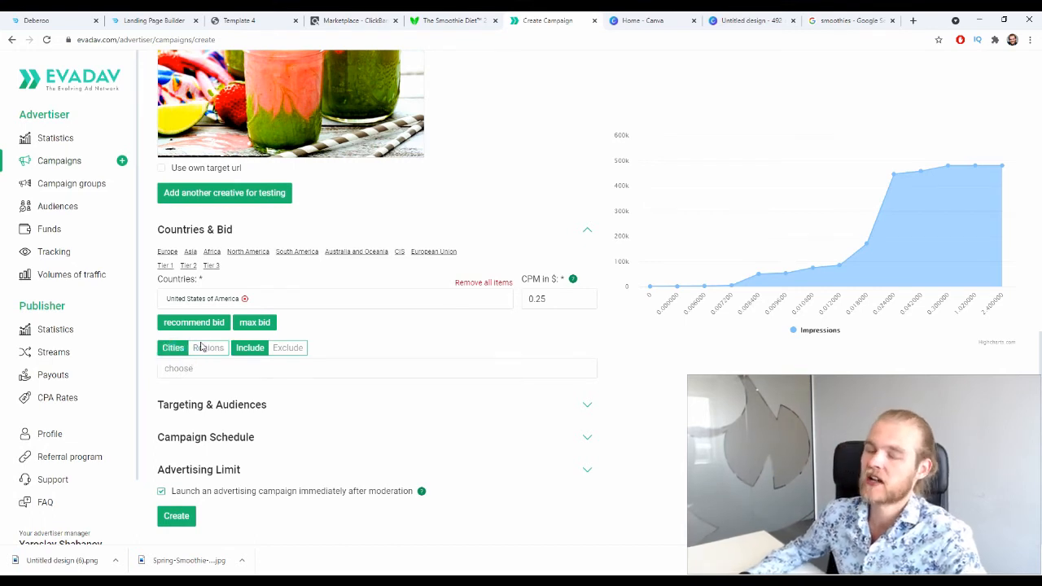
Try excluding the city New York (New York) from the targeting, and remove it again
{"action": "left_click", "coordinate": [289, 349]}
{"action": "left_click", "coordinate": [205, 369]}
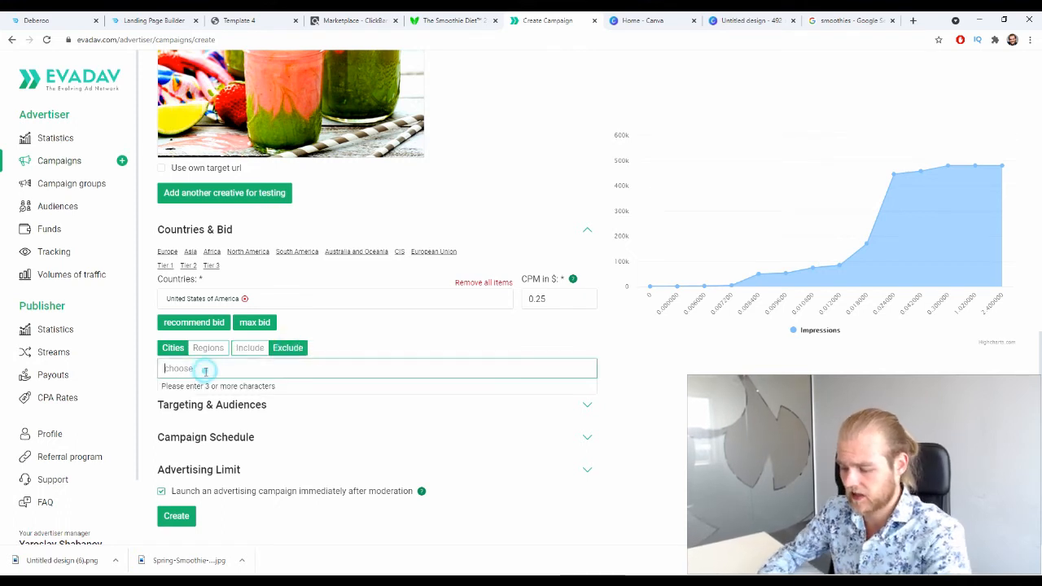
{"action": "type", "text": "new york"}
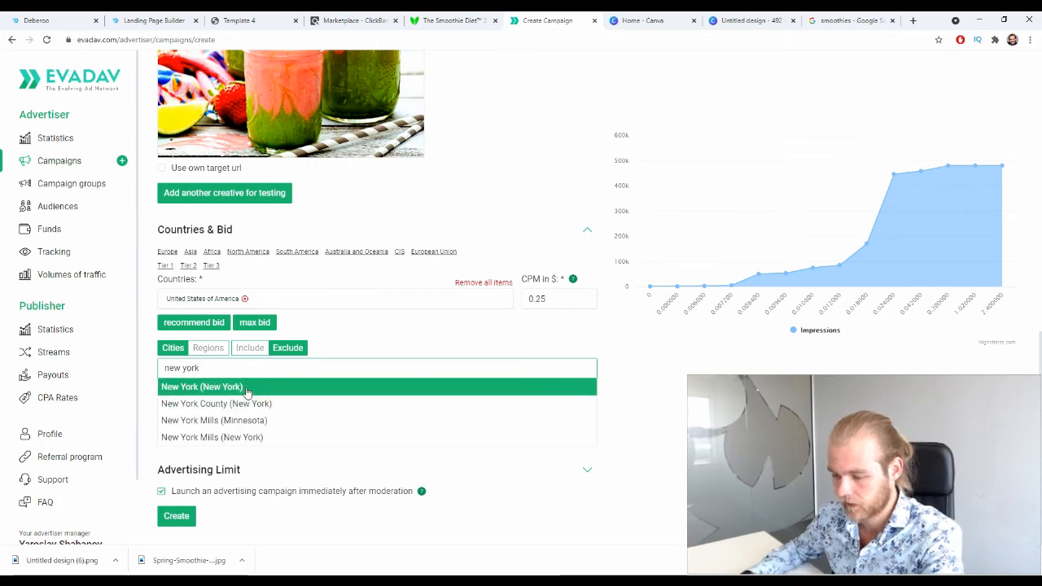
{"action": "left_click", "coordinate": [205, 388]}
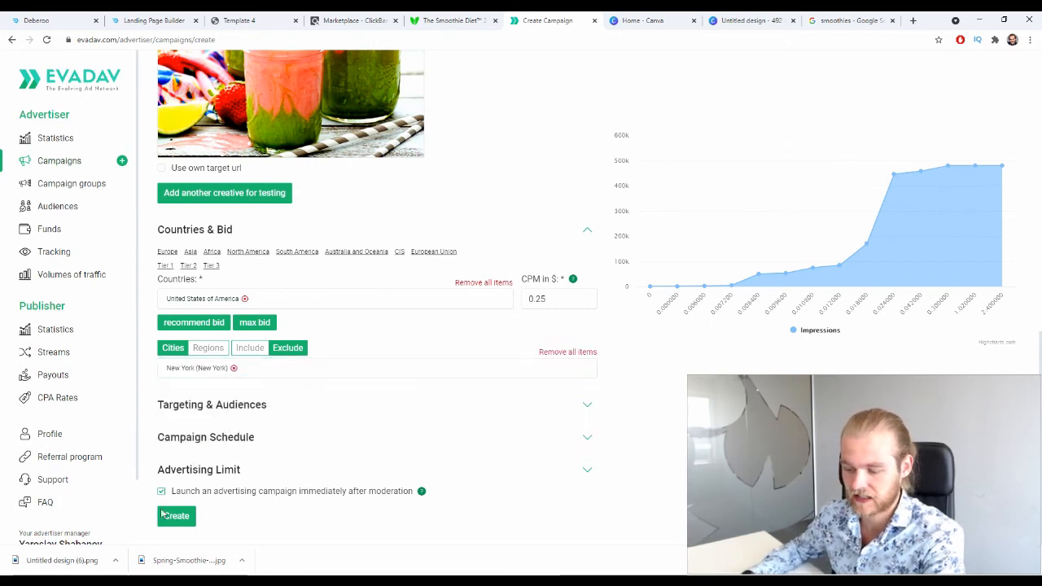
{"action": "left_click", "coordinate": [234, 368]}
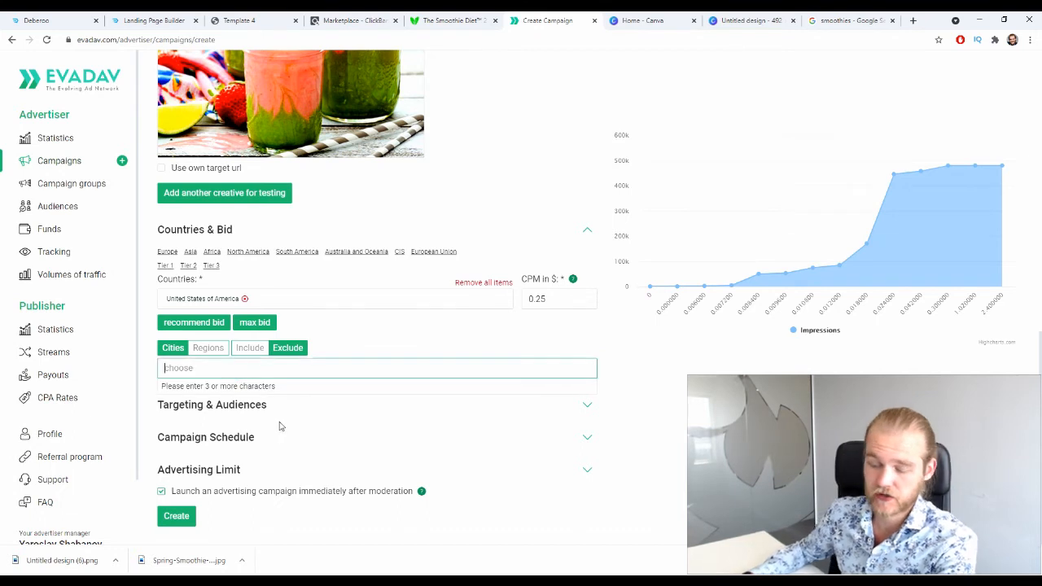
{"action": "key", "text": "Escape"}
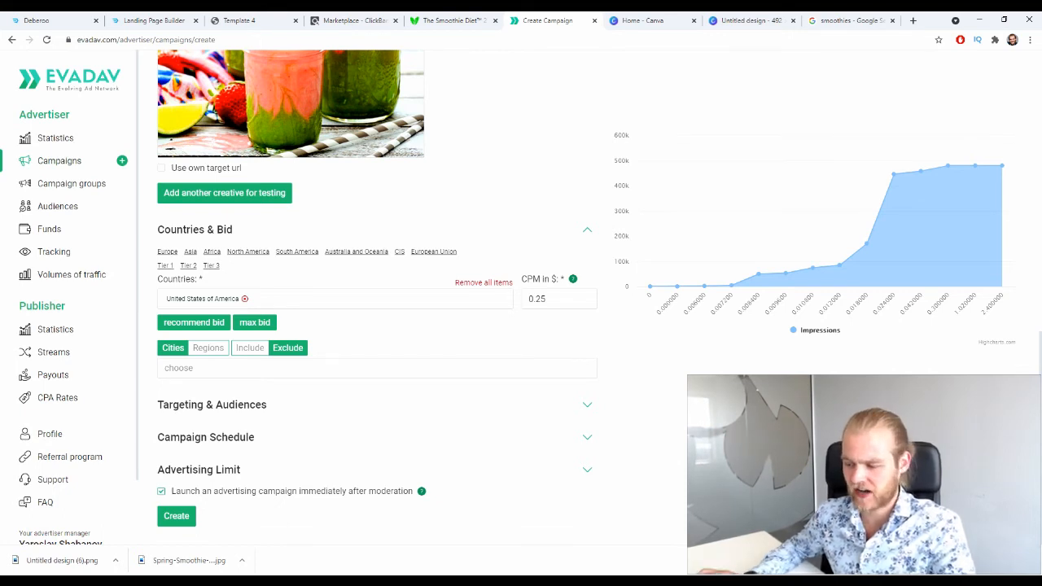
Set city targeting back to Include, try adding Los Angeles (California), and remove it again
{"action": "left_click", "coordinate": [241, 349]}
{"action": "left_click", "coordinate": [239, 365]}
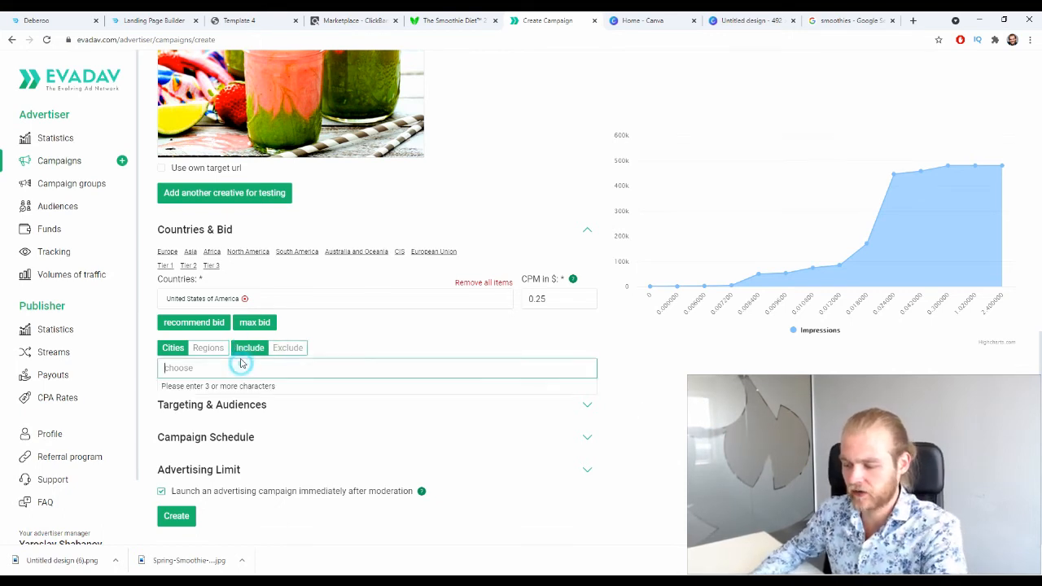
{"action": "type", "text": "los an"}
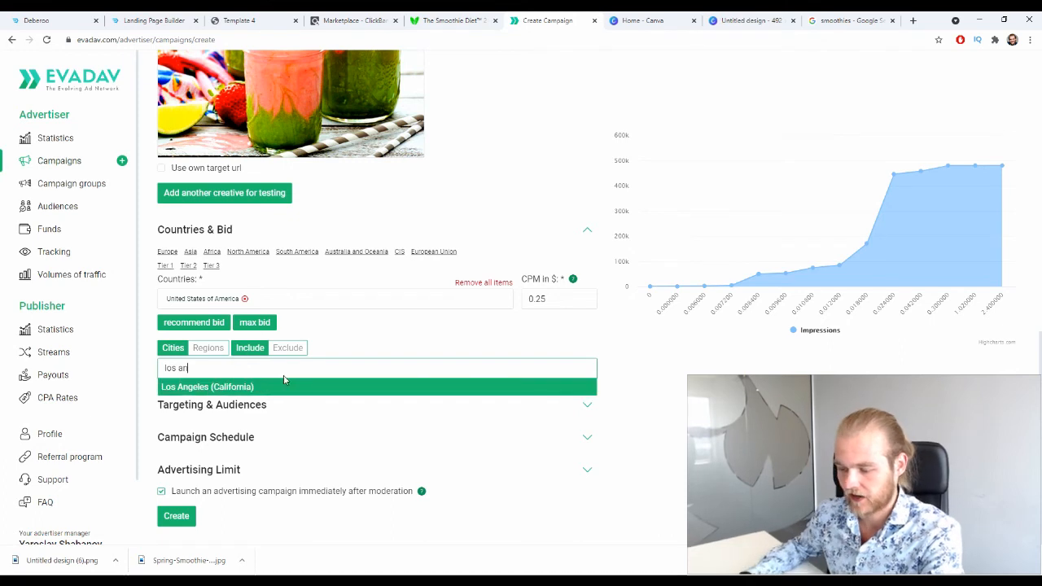
{"action": "left_click", "coordinate": [244, 385]}
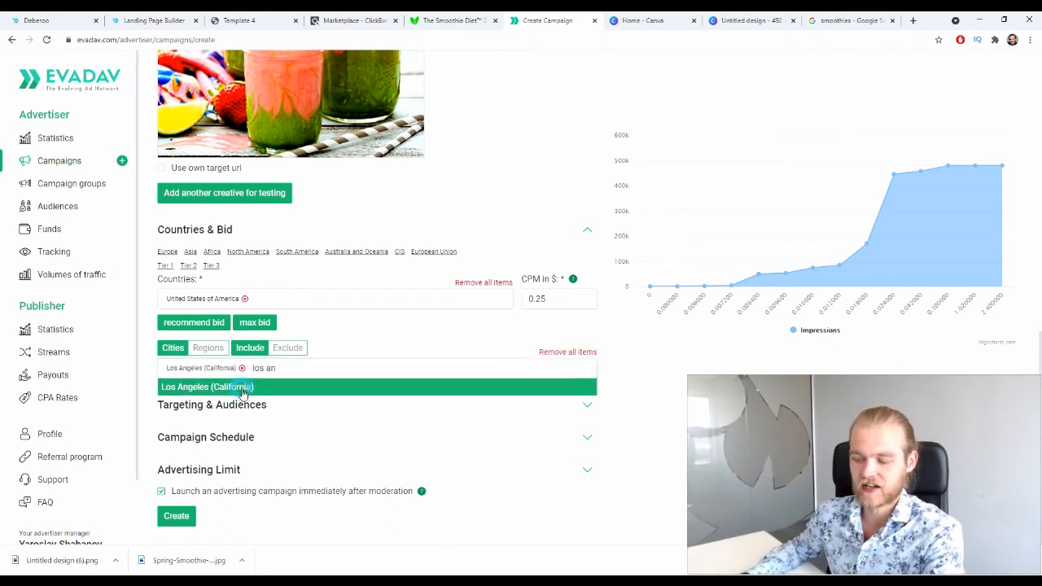
{"action": "left_click", "coordinate": [681, 429]}
{"action": "left_click", "coordinate": [241, 367]}
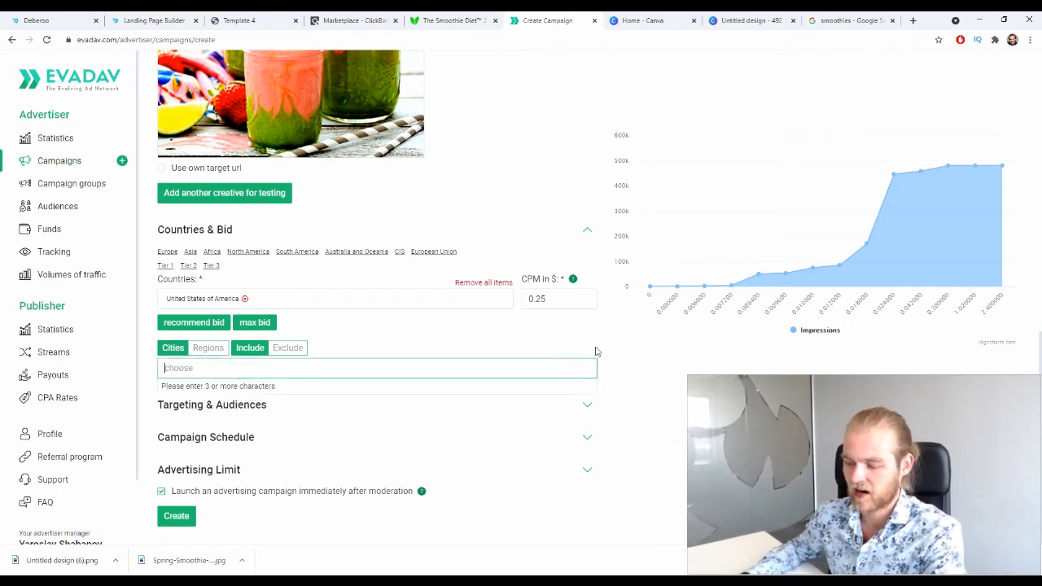
{"action": "left_click", "coordinate": [383, 341]}
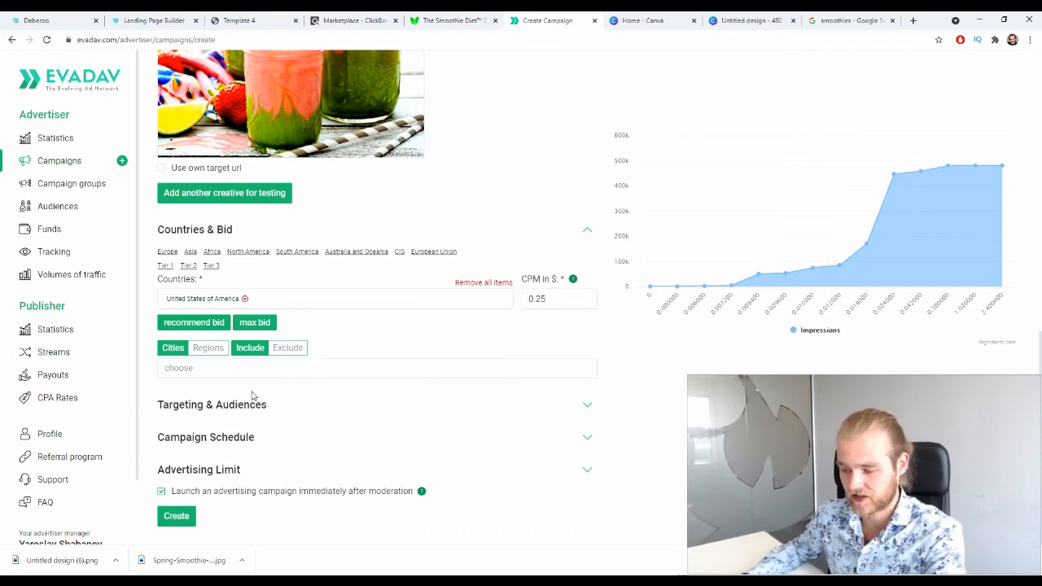
Expand the Targeting & Audiences settings and limit the campaign's device targeting to Mobile
{"action": "left_click", "coordinate": [603, 406]}
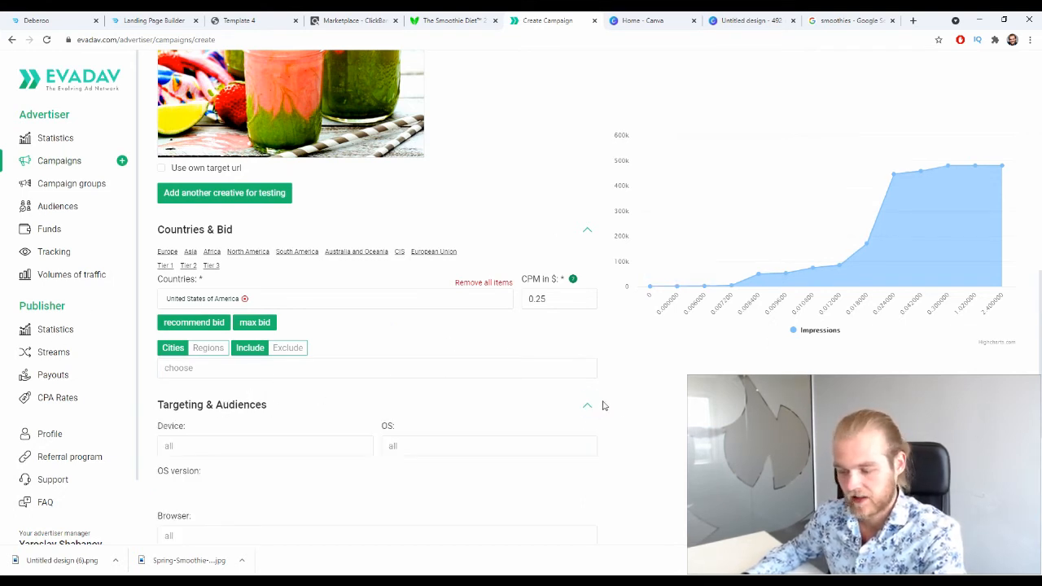
{"action": "scroll", "coordinate": [662, 342], "scroll_direction": "down", "scroll_amount": 2}
{"action": "scroll", "coordinate": [664, 324], "scroll_direction": "down", "scroll_amount": 1}
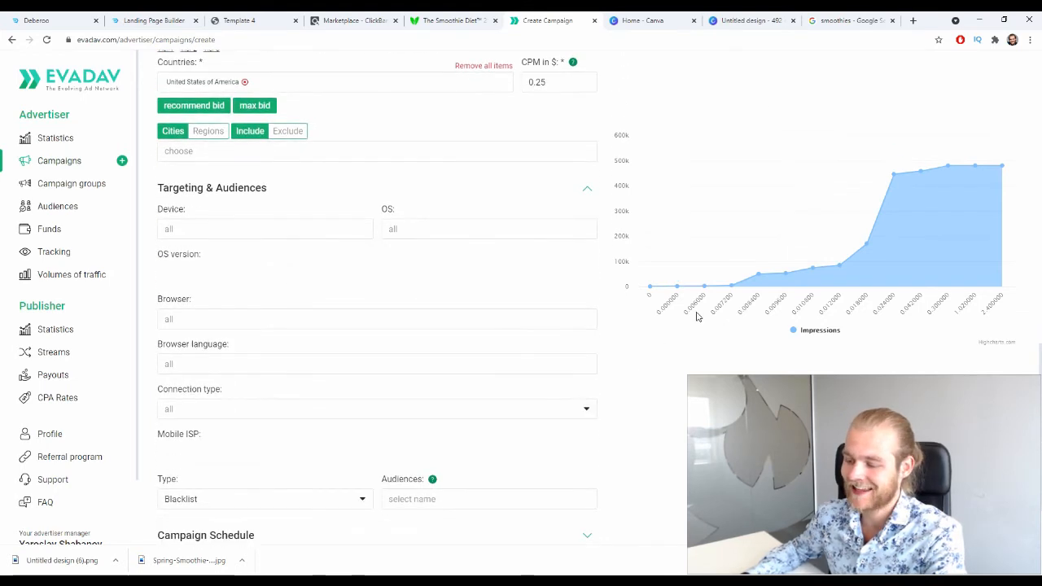
{"action": "left_click", "coordinate": [244, 233]}
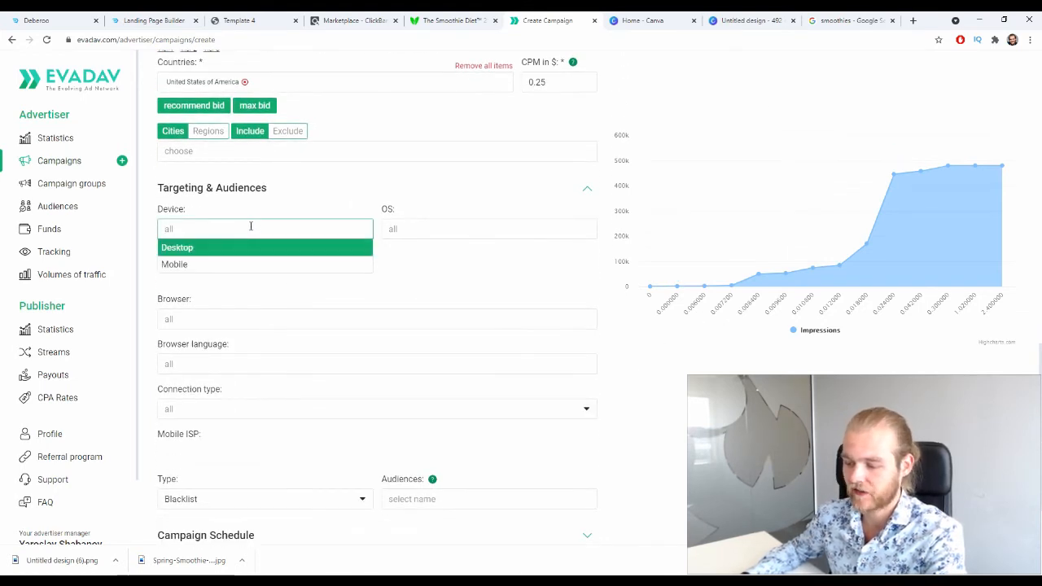
{"action": "left_click", "coordinate": [205, 265]}
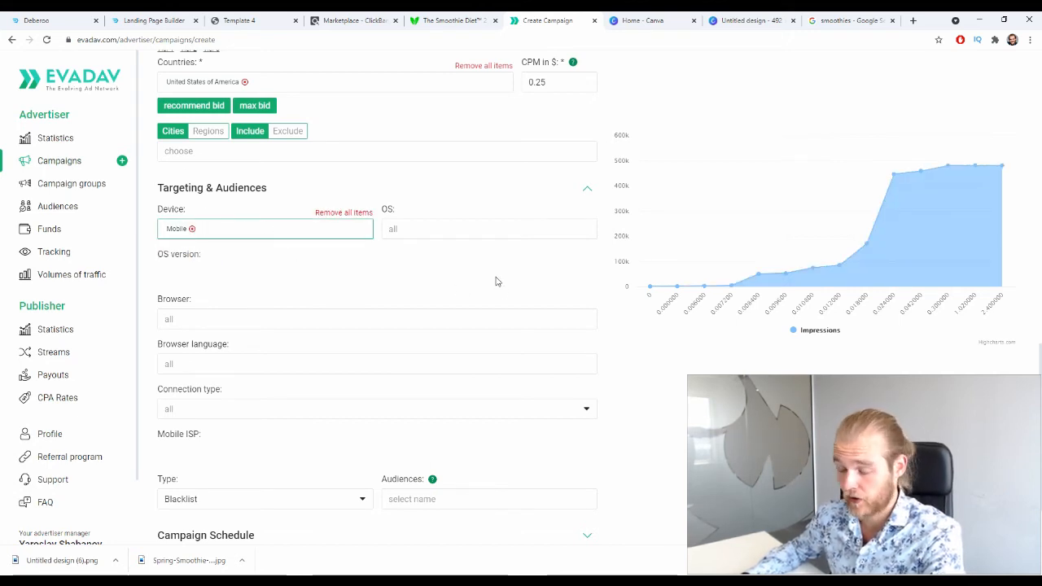
Check the operating systems offered for mobile devices and set the OS targeting to Android
{"action": "left_click", "coordinate": [425, 227]}
{"action": "scroll", "coordinate": [444, 315], "scroll_direction": "down", "scroll_amount": 1}
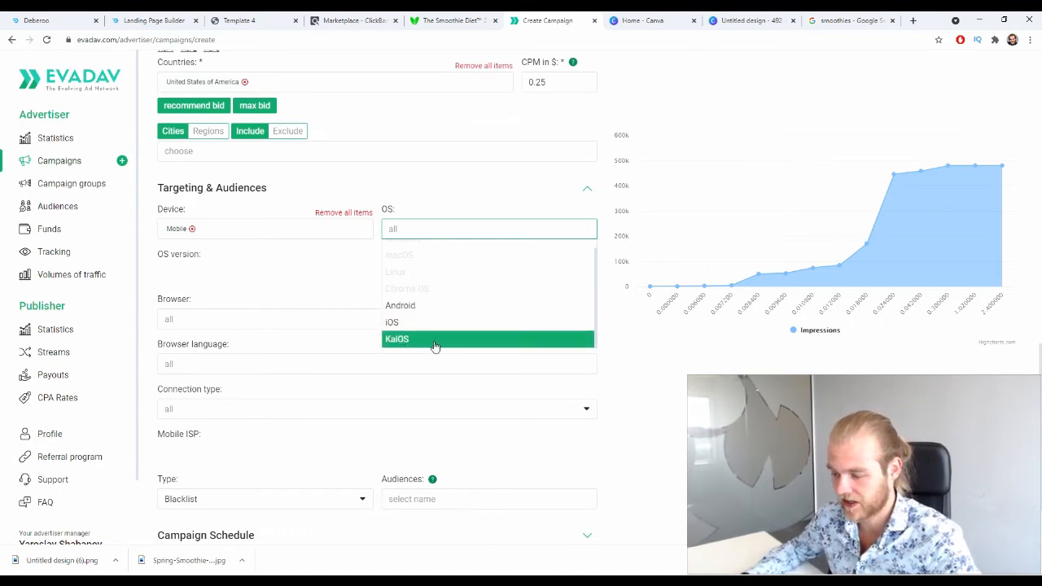
{"action": "left_click", "coordinate": [661, 384]}
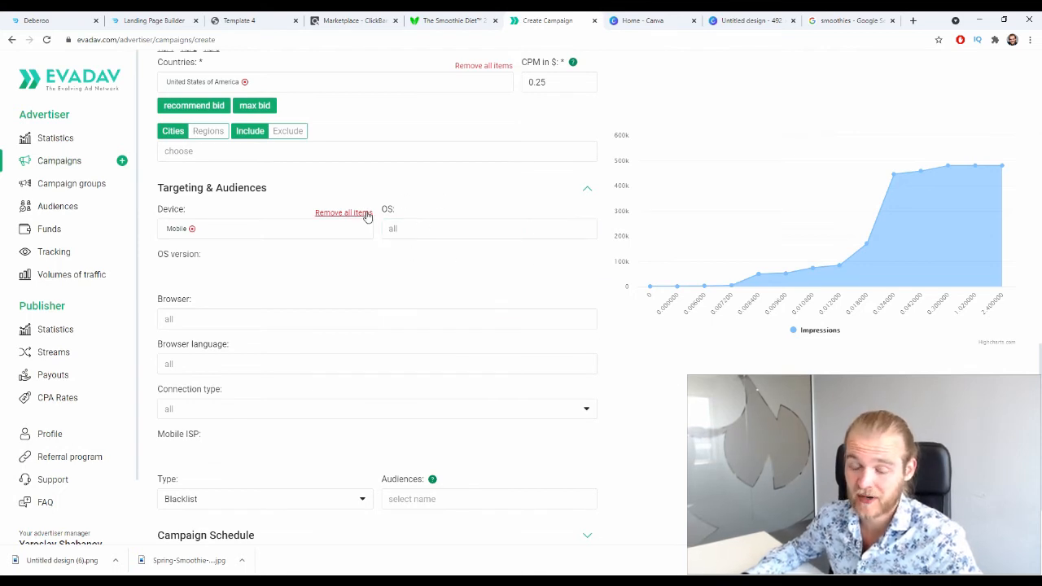
{"action": "left_click", "coordinate": [502, 232]}
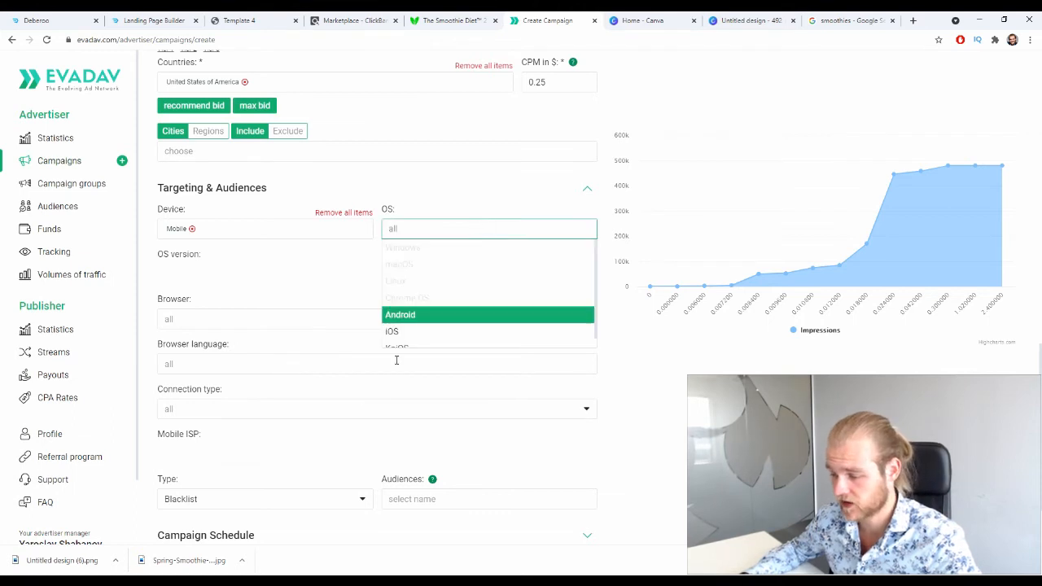
{"action": "left_click", "coordinate": [440, 314]}
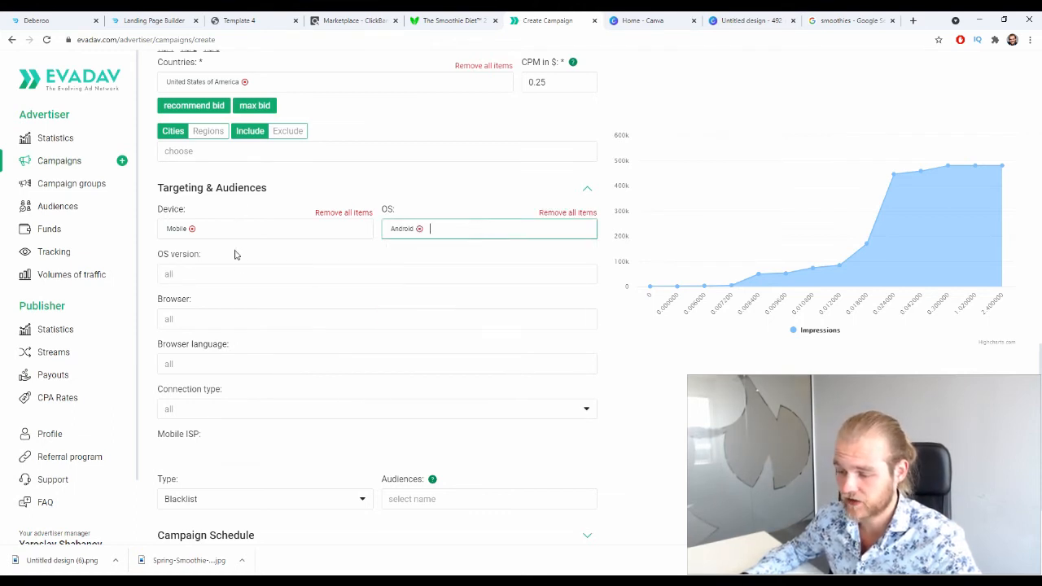
Look through the selectable Android versions, and remove Android from the OS targeting again
{"action": "left_click", "coordinate": [234, 274]}
{"action": "scroll", "coordinate": [244, 322], "scroll_direction": "down", "scroll_amount": 3}
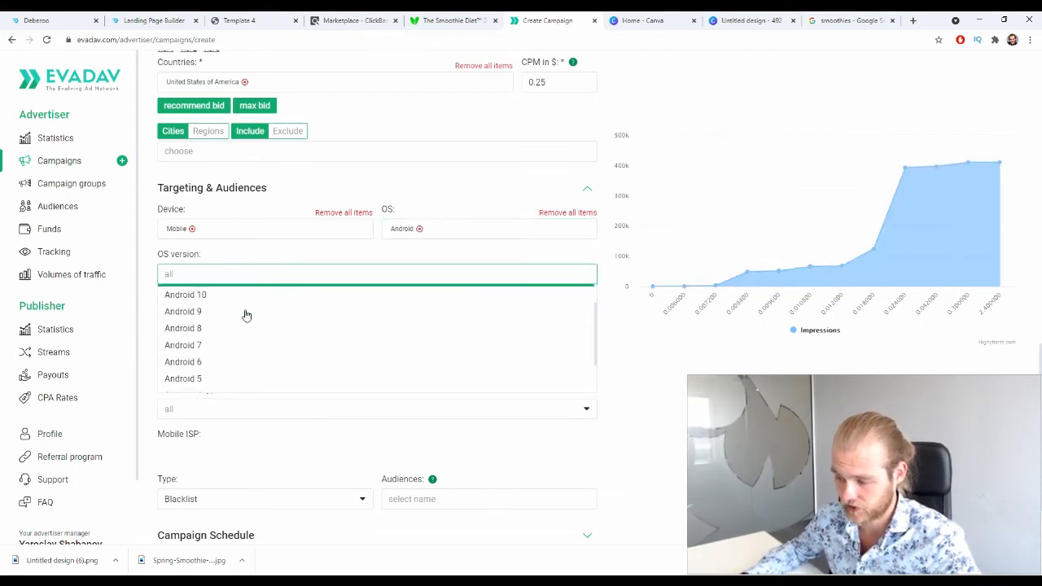
{"action": "scroll", "coordinate": [245, 327], "scroll_direction": "down", "scroll_amount": 1}
{"action": "scroll", "coordinate": [245, 324], "scroll_direction": "up", "scroll_amount": 5}
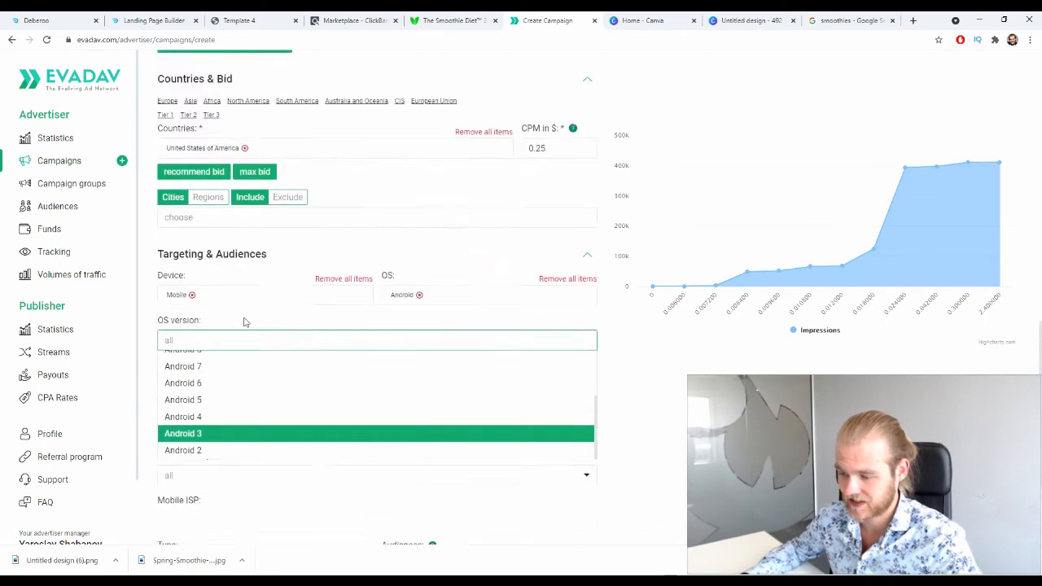
{"action": "scroll", "coordinate": [295, 372], "scroll_direction": "down", "scroll_amount": 3}
{"action": "scroll", "coordinate": [545, 385], "scroll_direction": "up", "scroll_amount": 2}
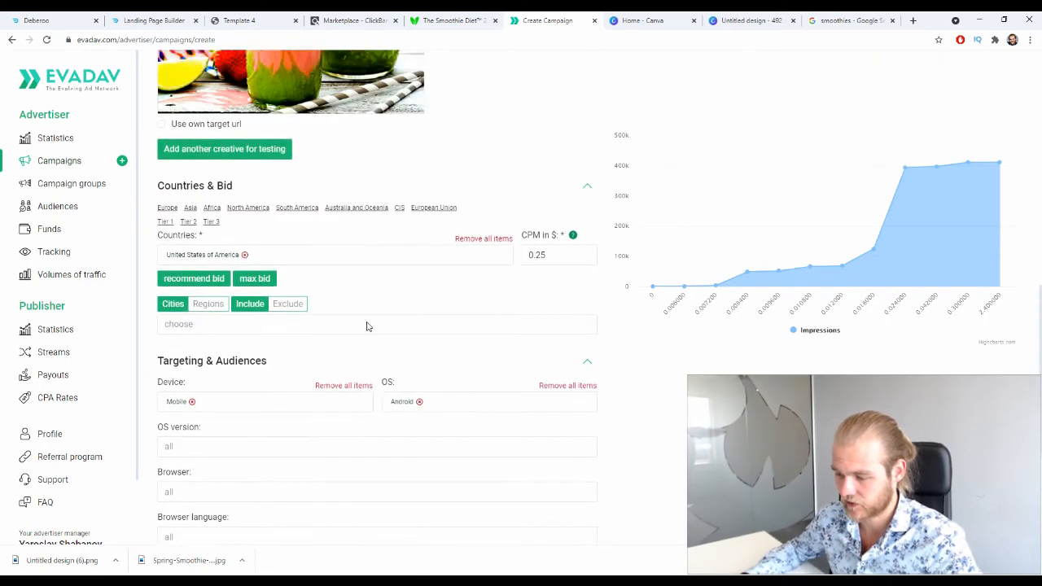
{"action": "left_click", "coordinate": [568, 385]}
{"action": "scroll", "coordinate": [554, 379], "scroll_direction": "down", "scroll_amount": 3}
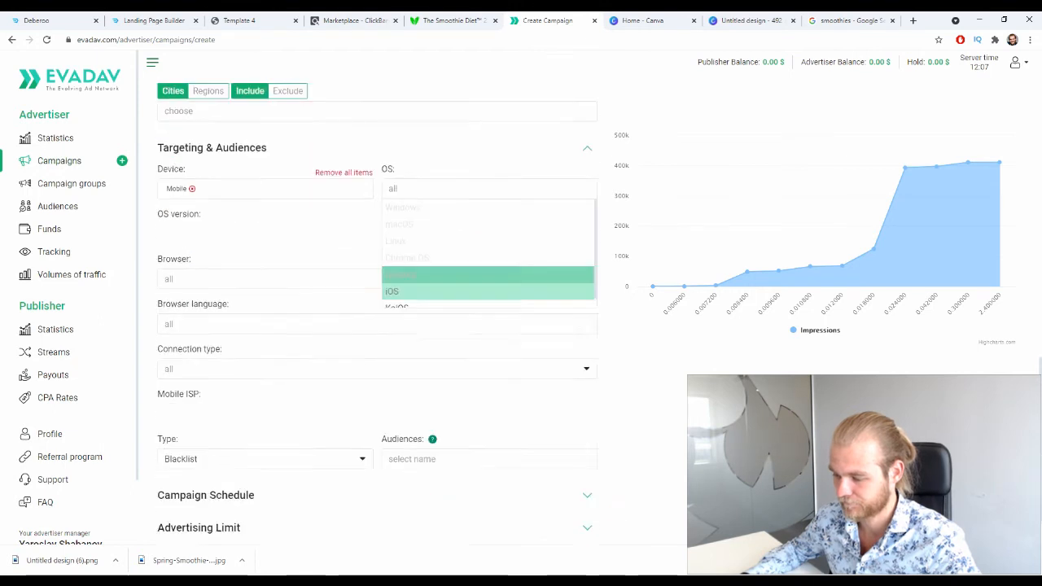
Look through the available browser and browser language options without selecting any
{"action": "left_click", "coordinate": [216, 275]}
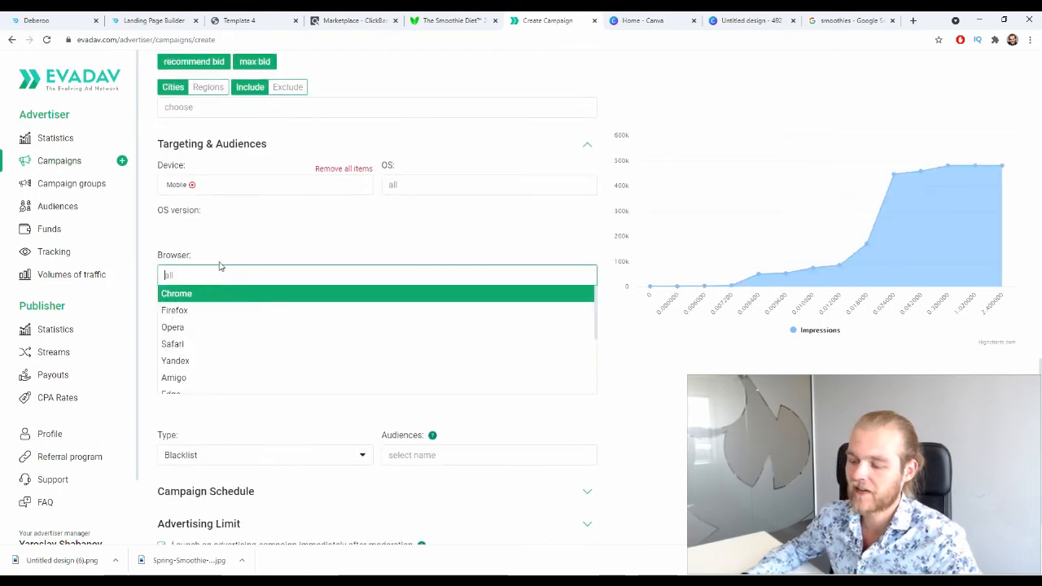
{"action": "scroll", "coordinate": [227, 332], "scroll_direction": "down", "scroll_amount": 1}
{"action": "scroll", "coordinate": [228, 330], "scroll_direction": "down", "scroll_amount": 1}
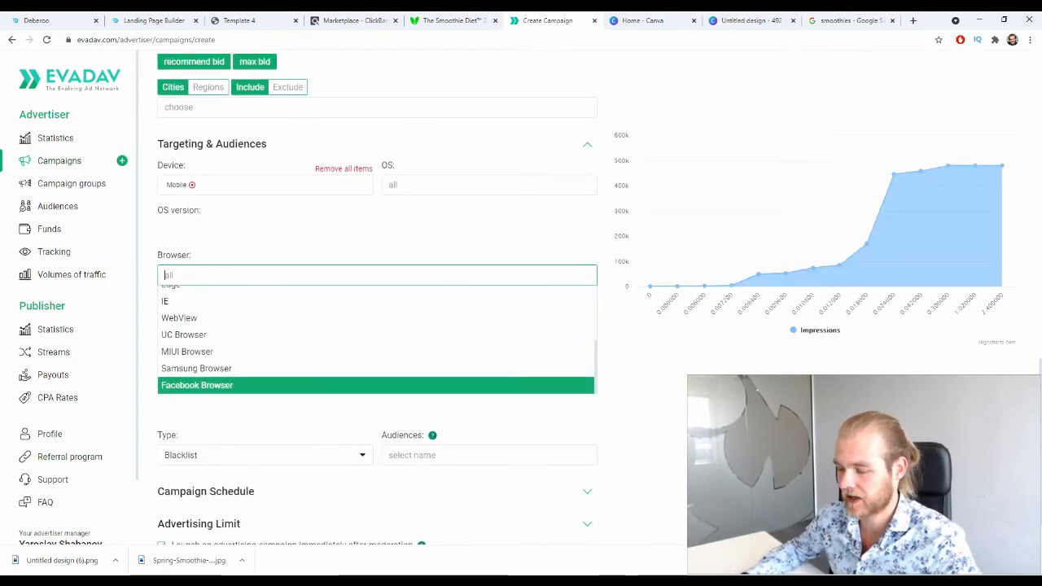
{"action": "left_click", "coordinate": [369, 405]}
{"action": "left_click", "coordinate": [229, 319]}
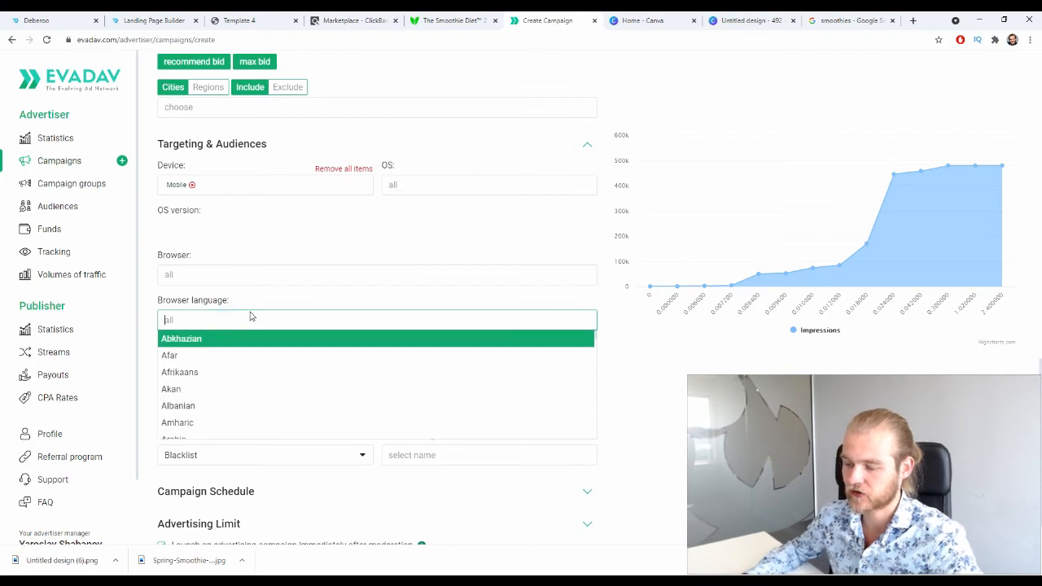
{"action": "left_click", "coordinate": [190, 275]}
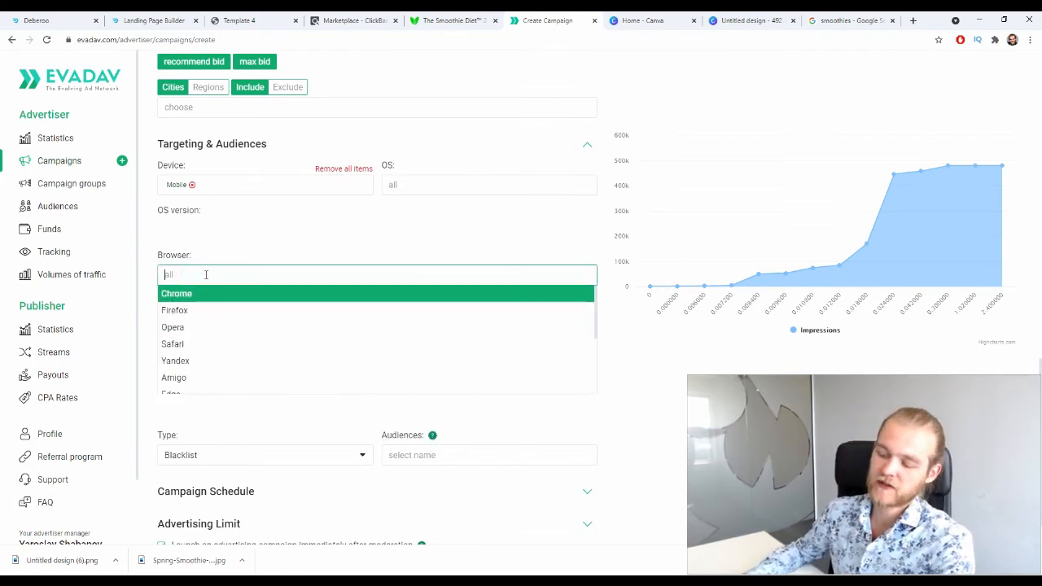
{"action": "left_click", "coordinate": [358, 251]}
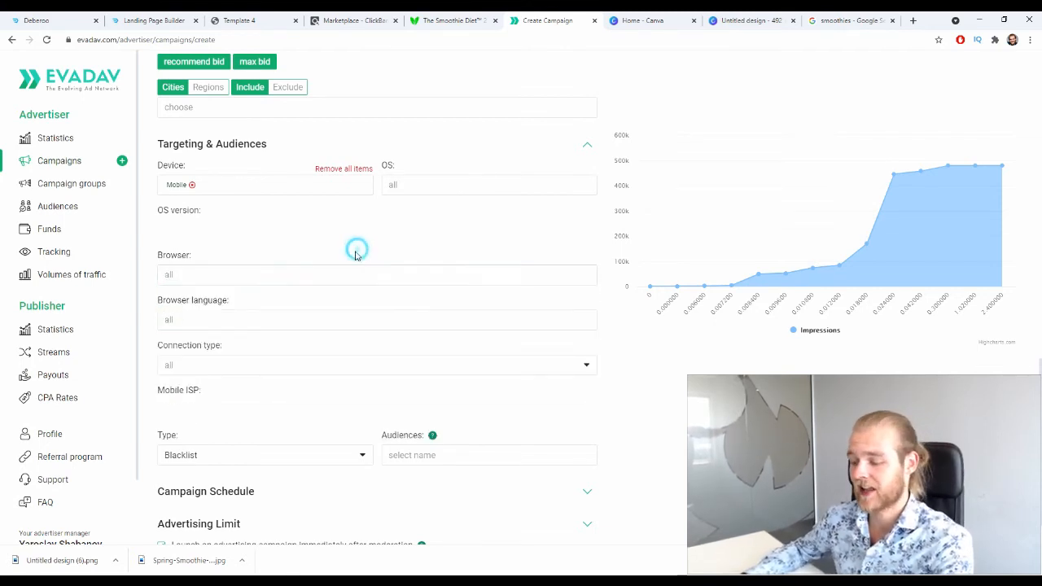
Set the browser language targeting to English
{"action": "left_click", "coordinate": [231, 301]}
{"action": "type", "text": "eng"}
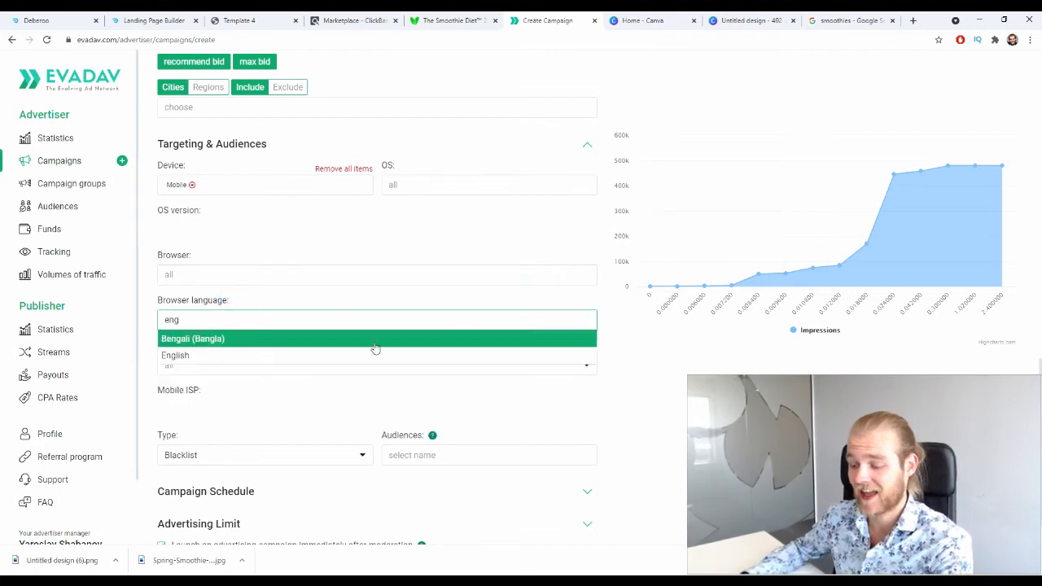
{"action": "left_click", "coordinate": [181, 355]}
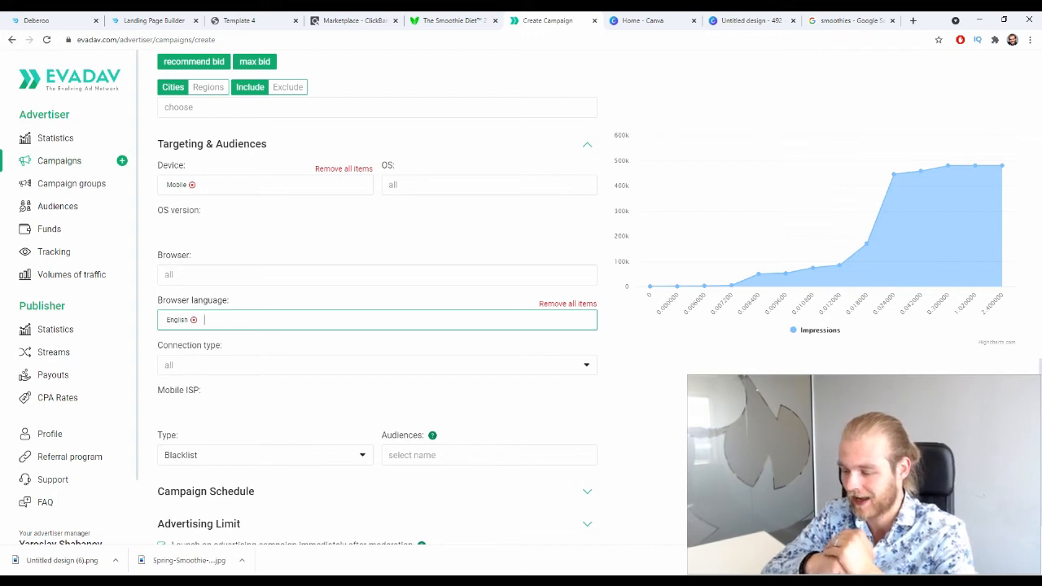
Review the connection type options and try limiting the connection type to Mobile
{"action": "left_click", "coordinate": [482, 366]}
{"action": "scroll", "coordinate": [644, 375], "scroll_direction": "down", "scroll_amount": 1}
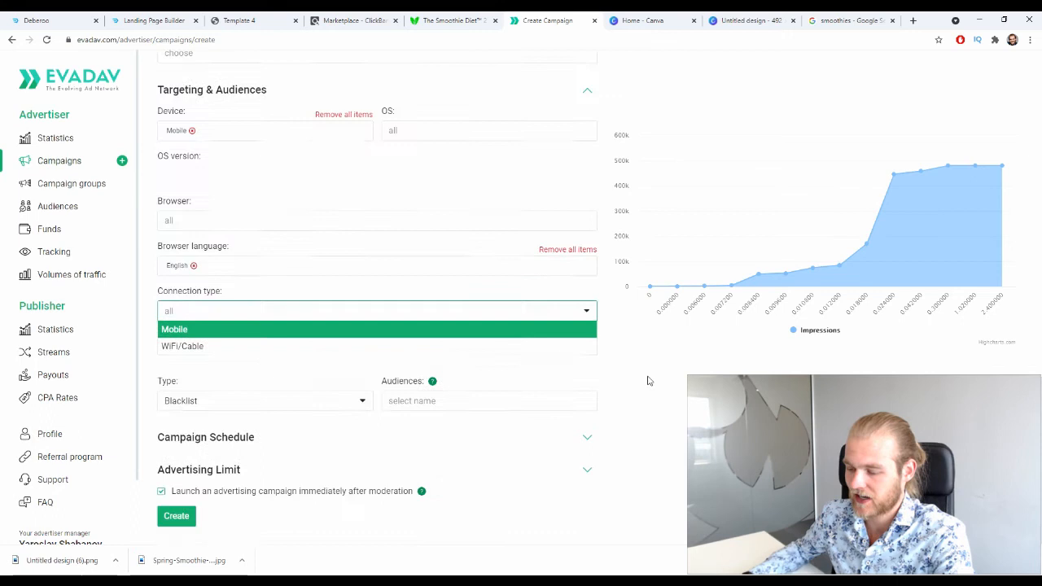
{"action": "left_click", "coordinate": [204, 293]}
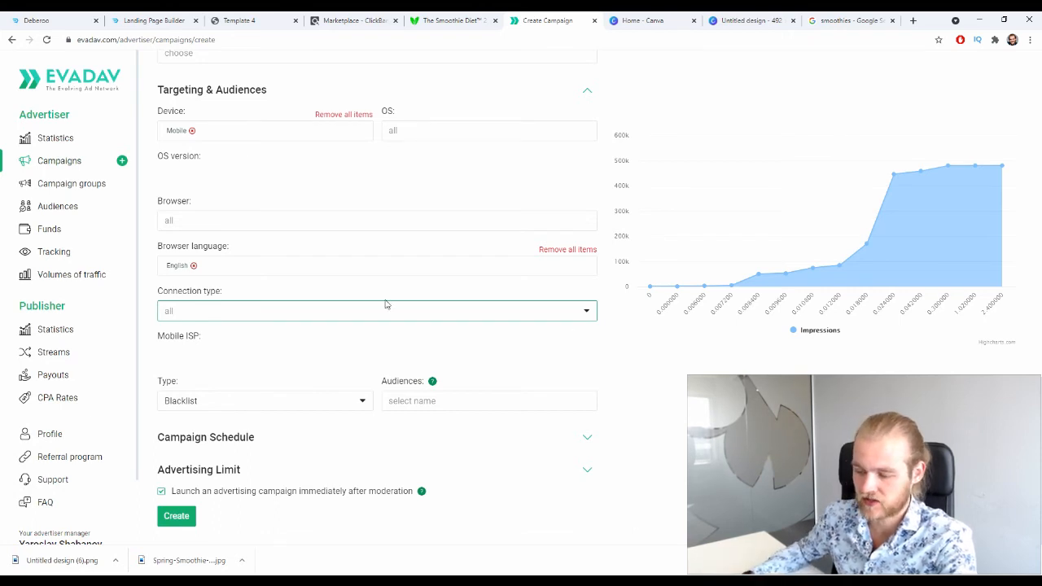
{"action": "left_click", "coordinate": [342, 311]}
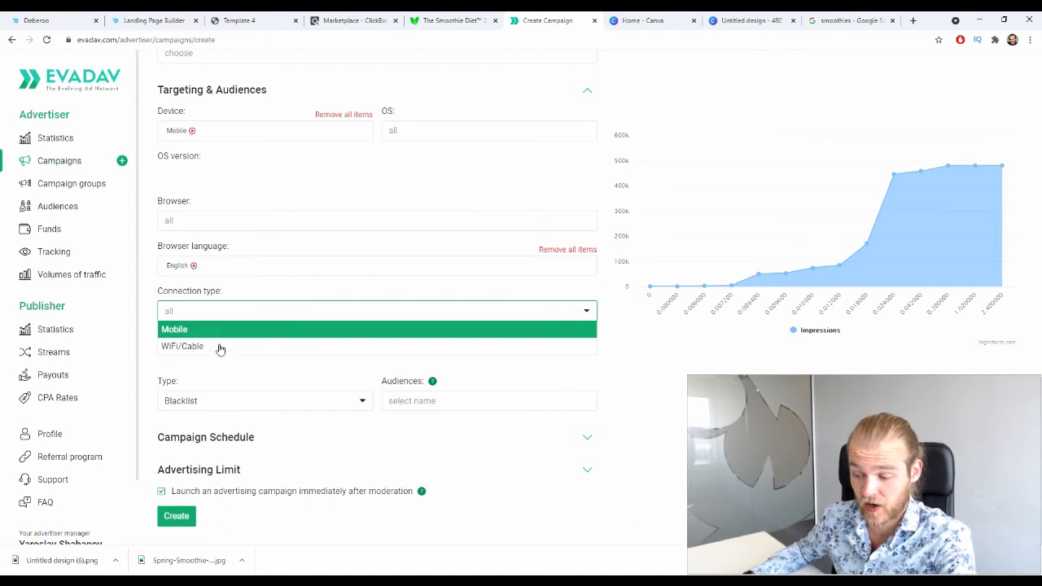
{"action": "left_click", "coordinate": [214, 331]}
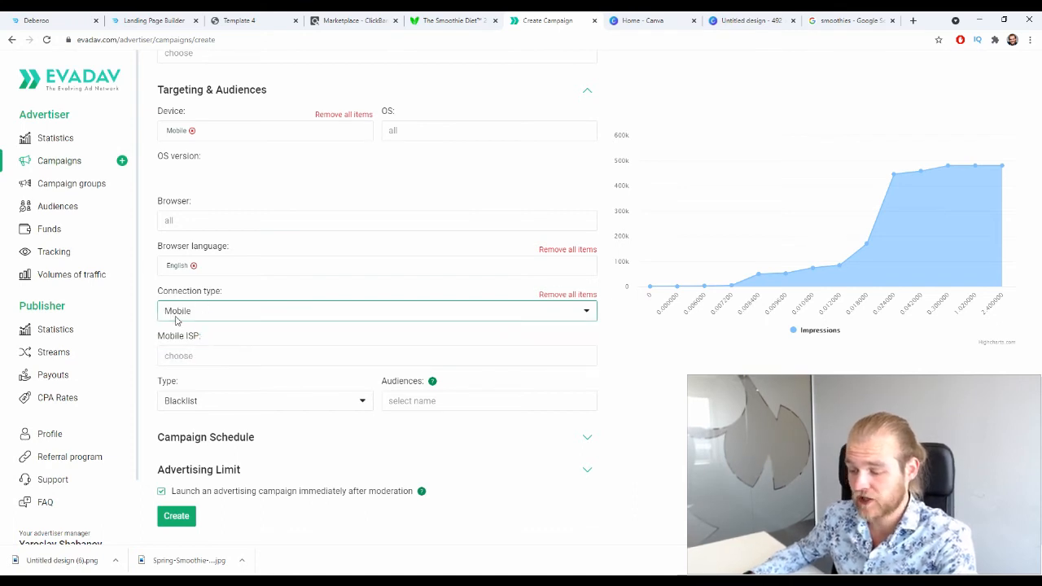
Look through the mobile ISP options without choosing one, and clear the connection type selection
{"action": "left_click", "coordinate": [260, 349]}
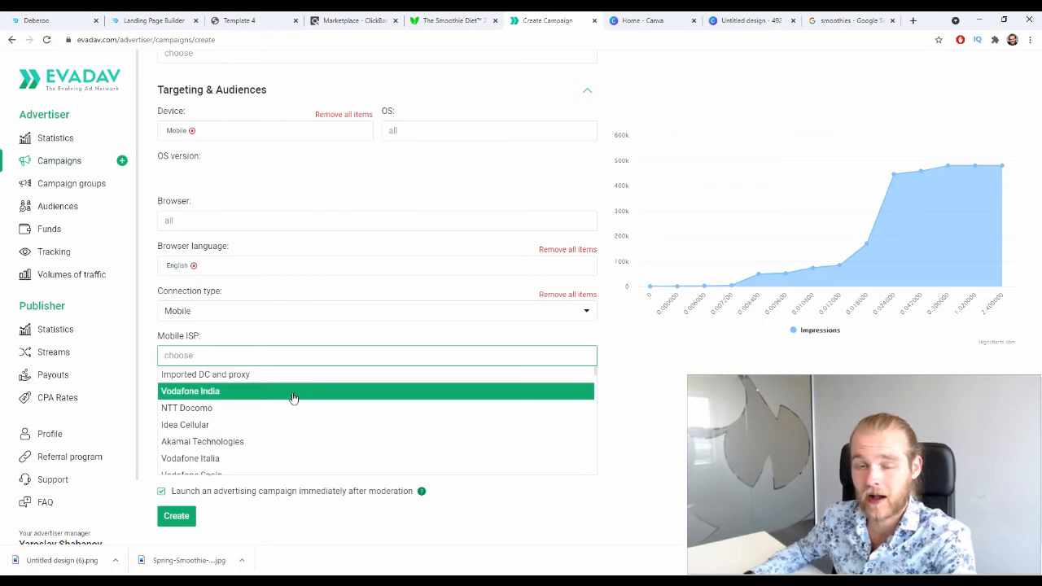
{"action": "scroll", "coordinate": [295, 394], "scroll_direction": "down", "scroll_amount": 10}
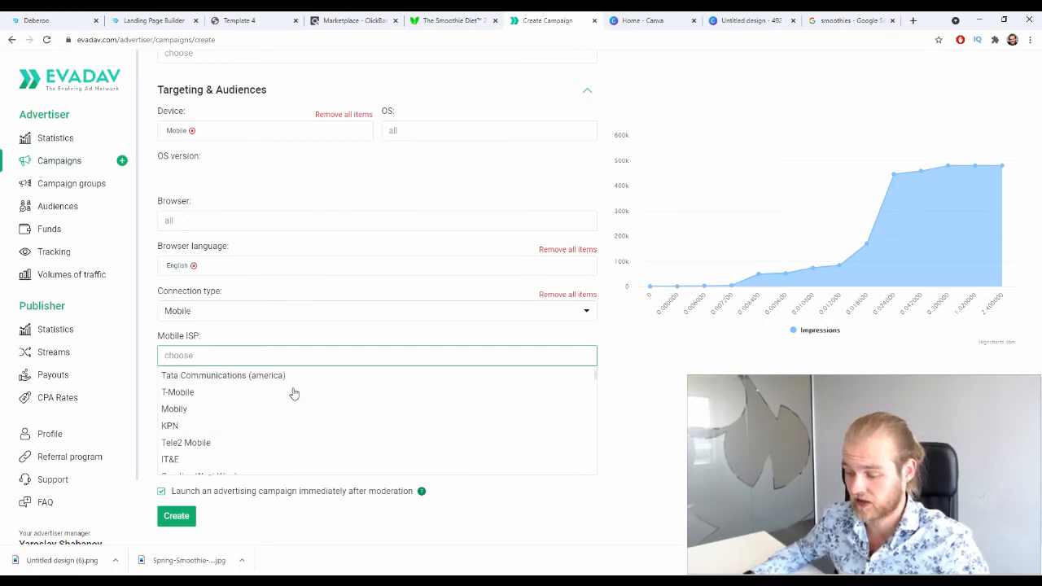
{"action": "scroll", "coordinate": [290, 394], "scroll_direction": "up", "scroll_amount": 3}
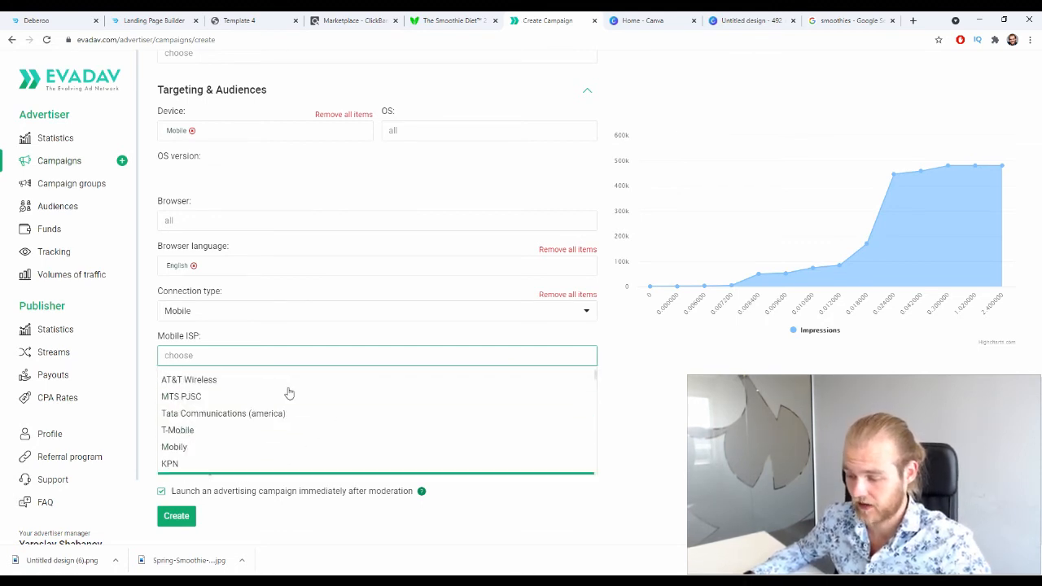
{"action": "scroll", "coordinate": [290, 394], "scroll_direction": "down", "scroll_amount": 2}
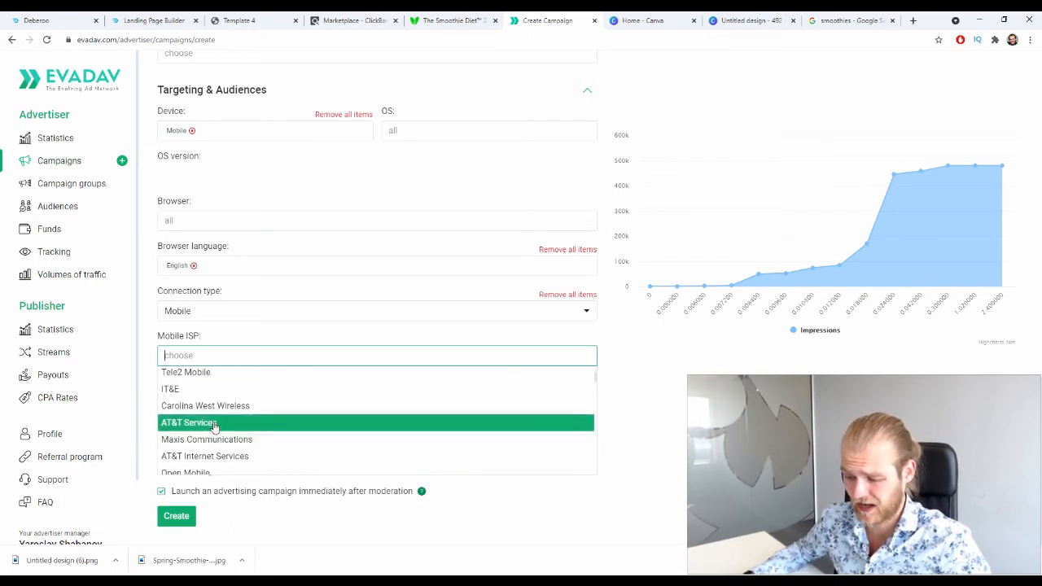
{"action": "left_click", "coordinate": [636, 389]}
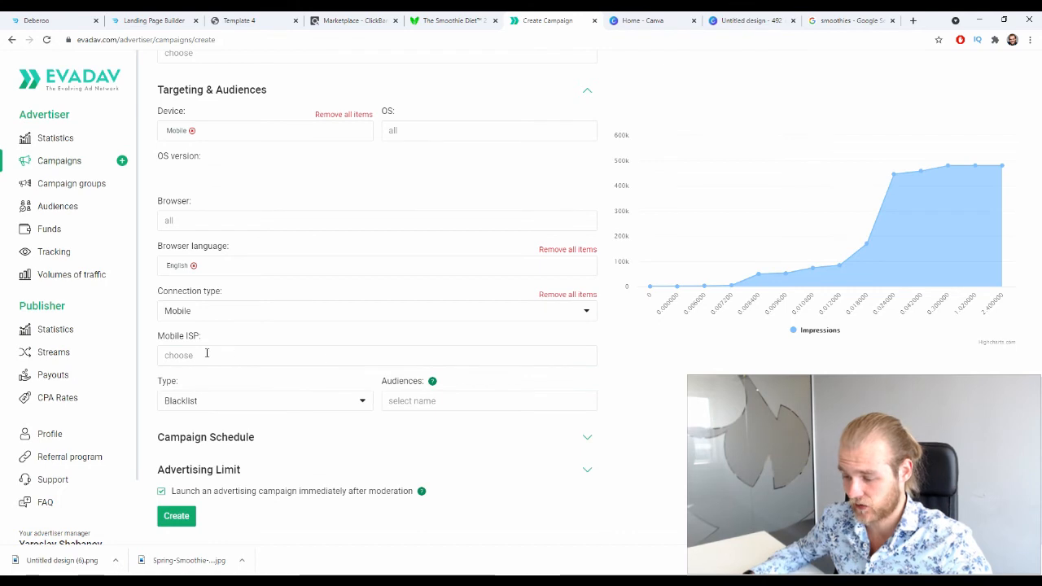
{"action": "left_click", "coordinate": [579, 296]}
{"action": "left_click", "coordinate": [583, 309]}
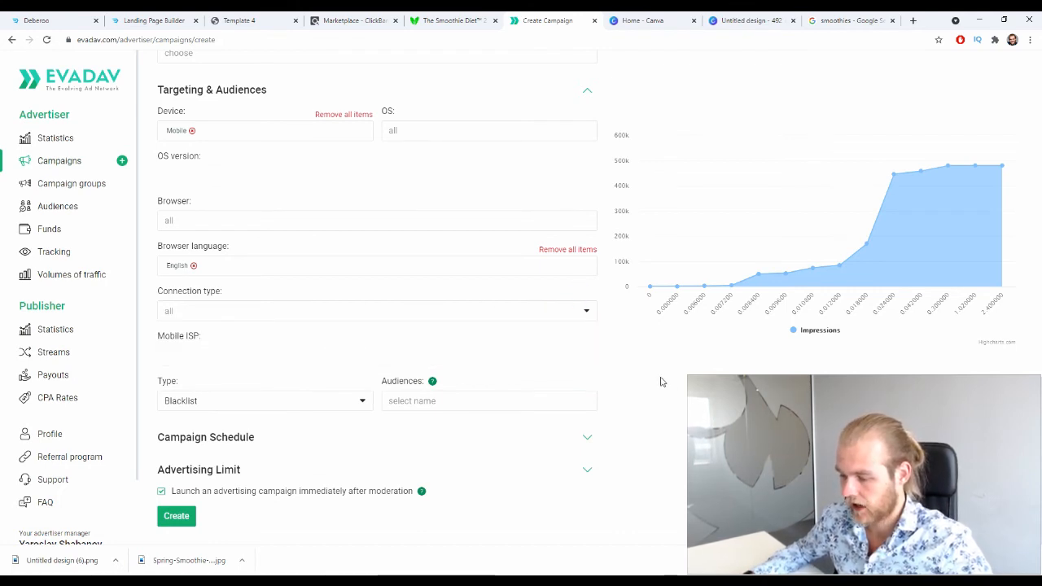
Check the audience name field and the Blacklist and Whitelist type options, keeping Blacklist selected
{"action": "left_click", "coordinate": [401, 402]}
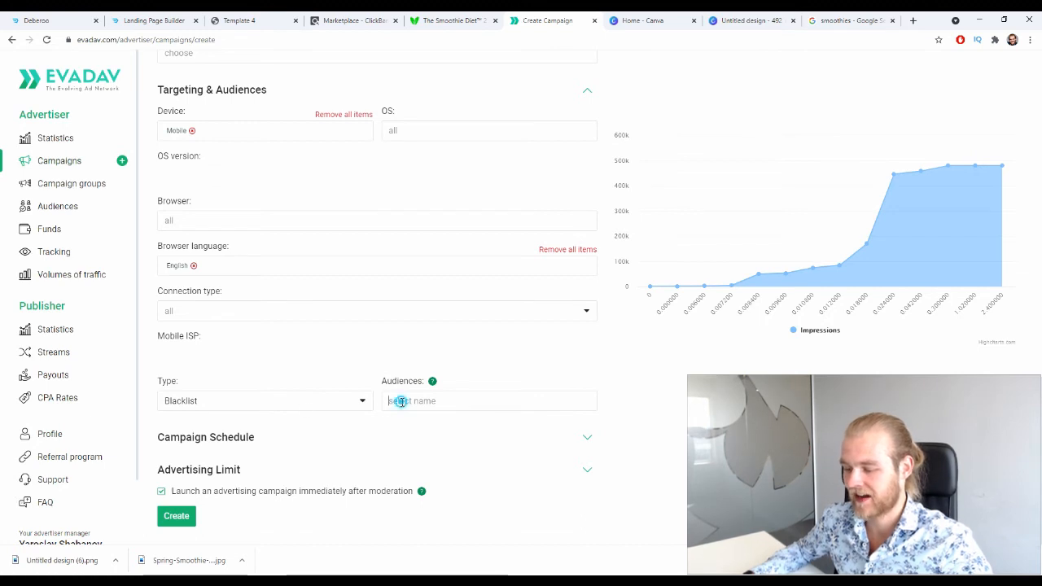
{"action": "left_click", "coordinate": [321, 407]}
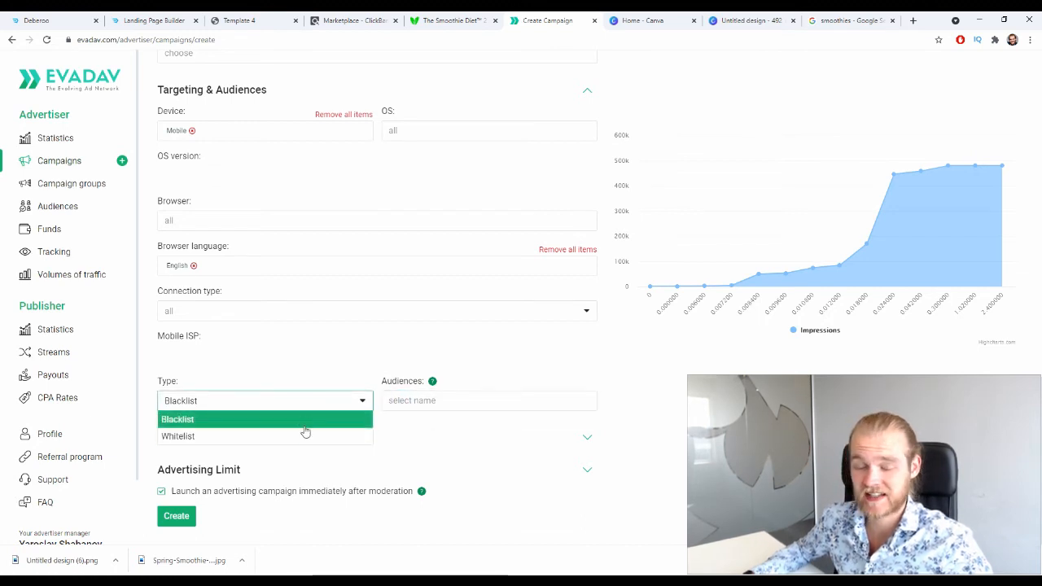
{"action": "left_click", "coordinate": [508, 397]}
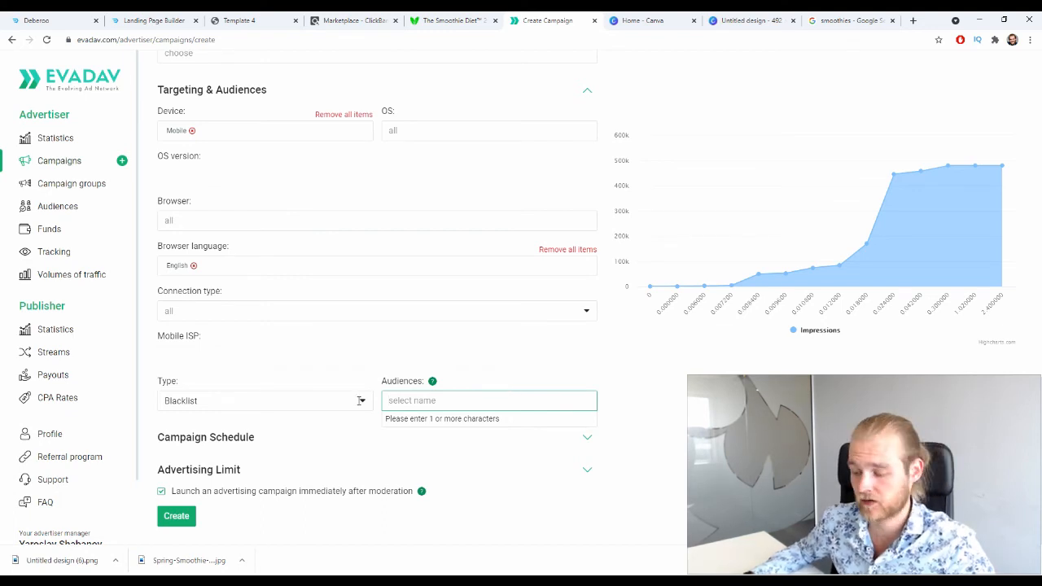
{"action": "left_click", "coordinate": [285, 401]}
{"action": "left_click", "coordinate": [686, 417]}
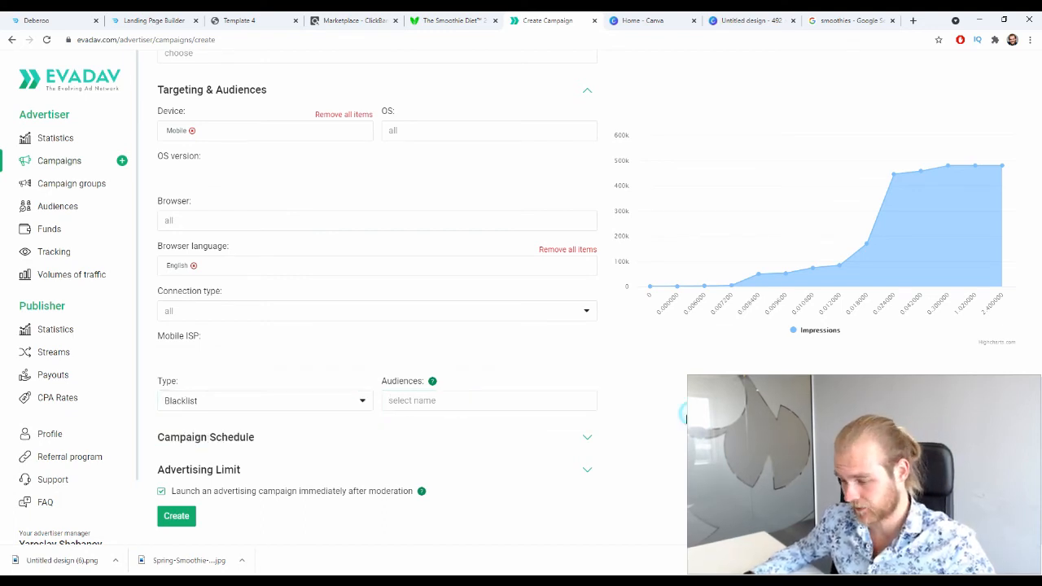
Expand the campaign schedule and deselect the 01 hour on Tuesday
{"action": "left_click", "coordinate": [584, 442]}
{"action": "scroll", "coordinate": [637, 395], "scroll_direction": "down", "scroll_amount": 3}
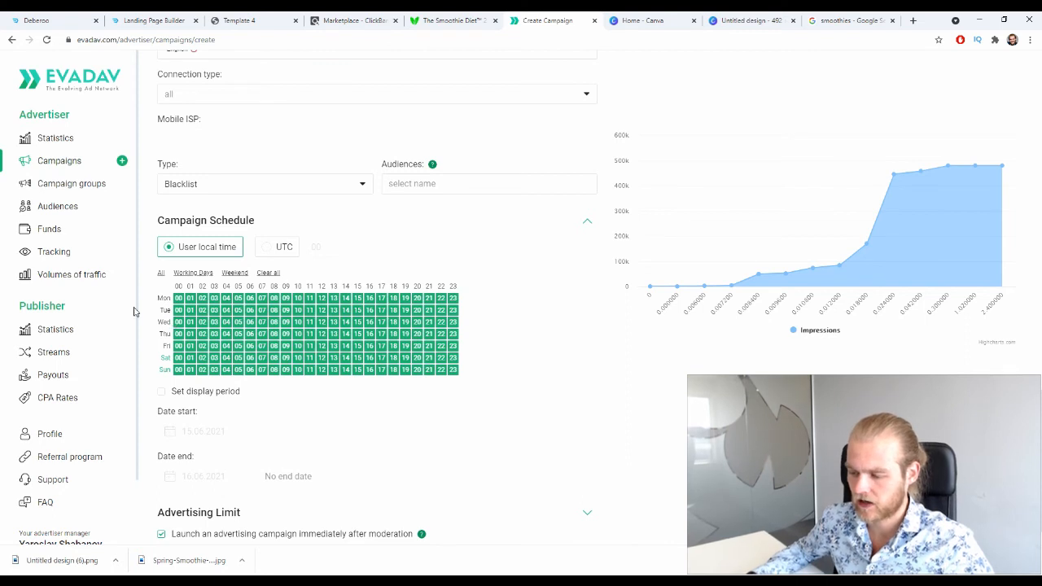
{"action": "left_click", "coordinate": [191, 312]}
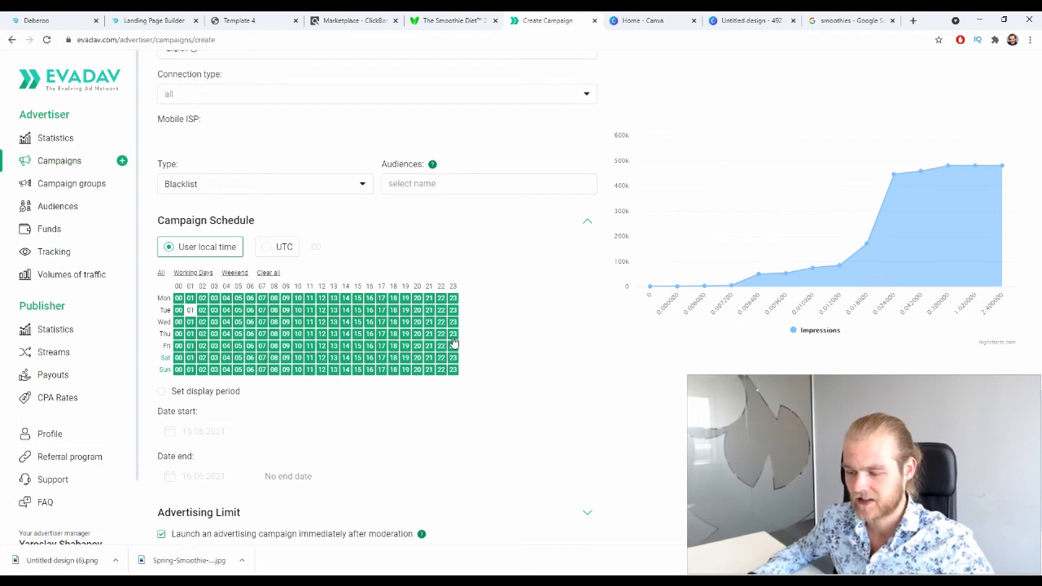
Reselect the 01 hour on Tuesday in the campaign schedule
{"action": "left_click", "coordinate": [191, 310]}
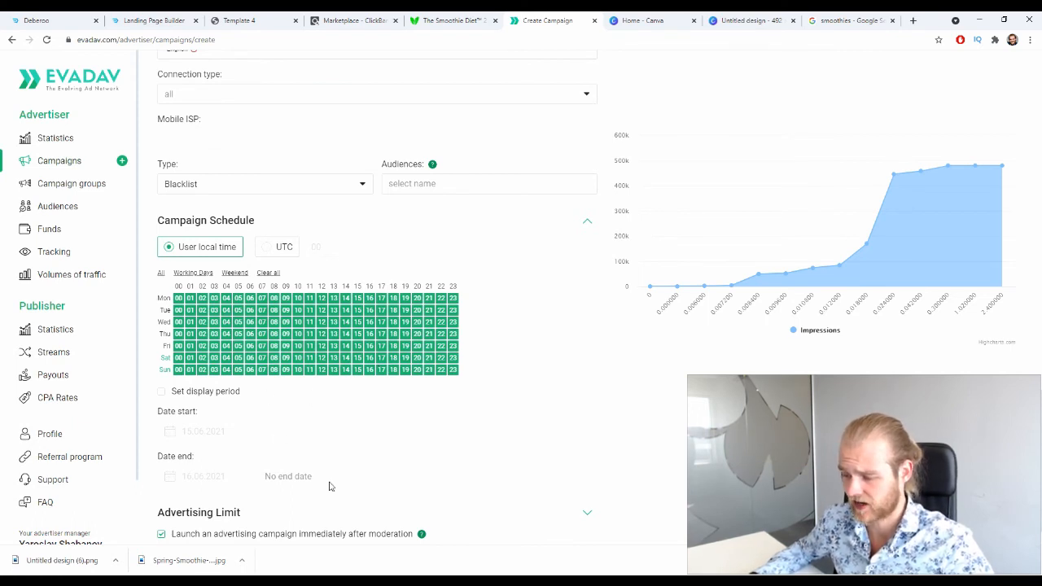
Enable the display period in the campaign schedule and set its start date to 16.12.2021
{"action": "scroll", "coordinate": [319, 446], "scroll_direction": "down", "scroll_amount": 1}
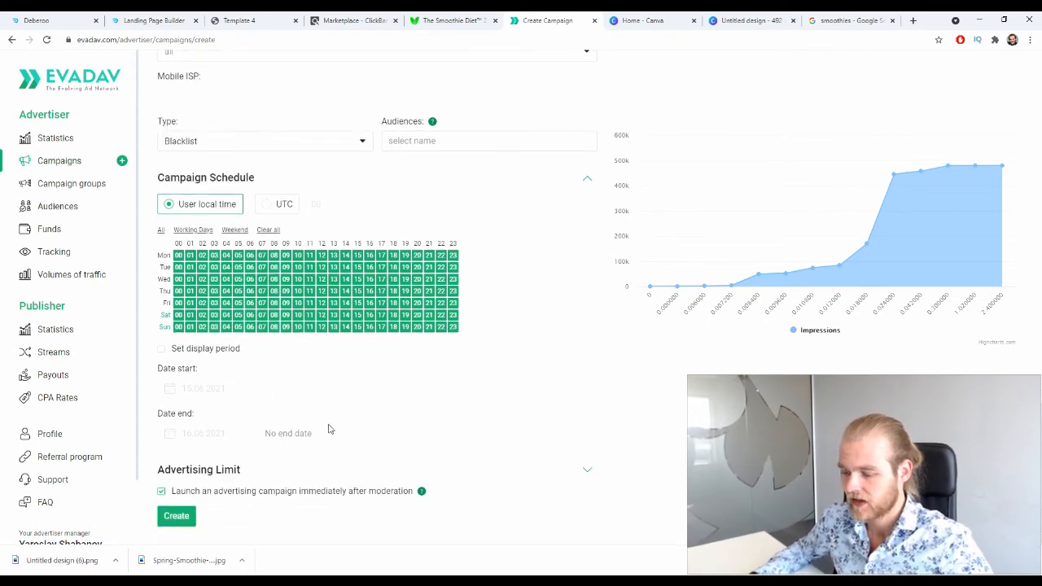
{"action": "left_click", "coordinate": [214, 357]}
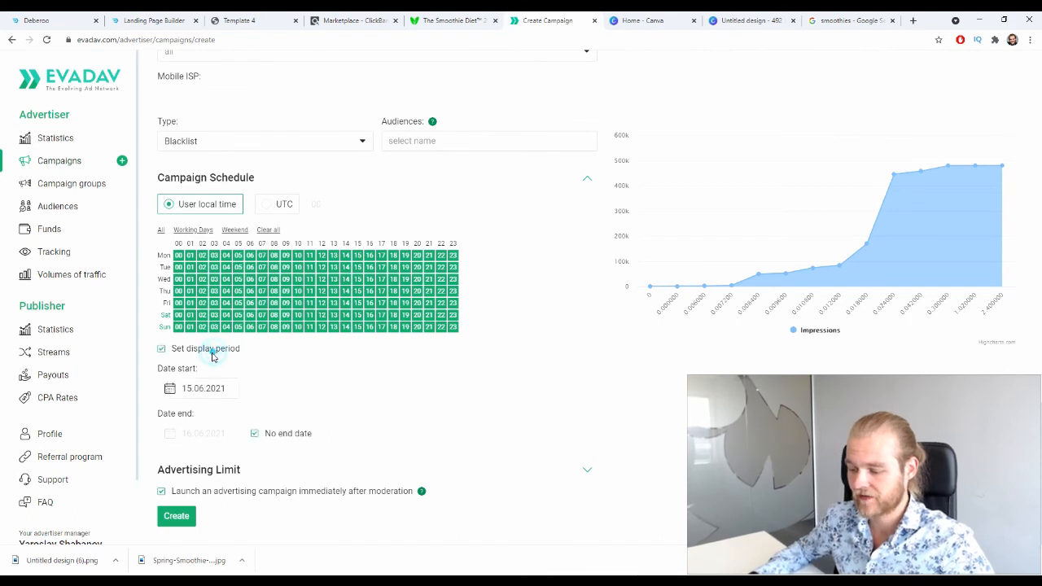
{"action": "left_click", "coordinate": [169, 388]}
{"action": "left_click", "coordinate": [302, 413]}
{"action": "left_click", "coordinate": [301, 414]}
{"action": "left_click", "coordinate": [302, 414]}
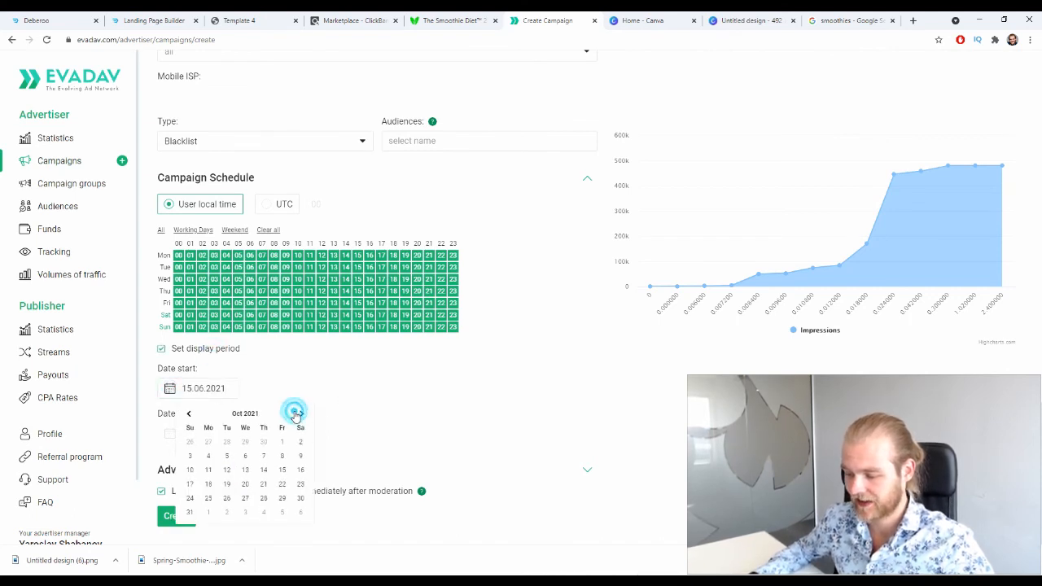
{"action": "left_click", "coordinate": [301, 414]}
{"action": "left_click", "coordinate": [301, 413]}
{"action": "left_click", "coordinate": [302, 414]}
{"action": "left_click", "coordinate": [267, 468]}
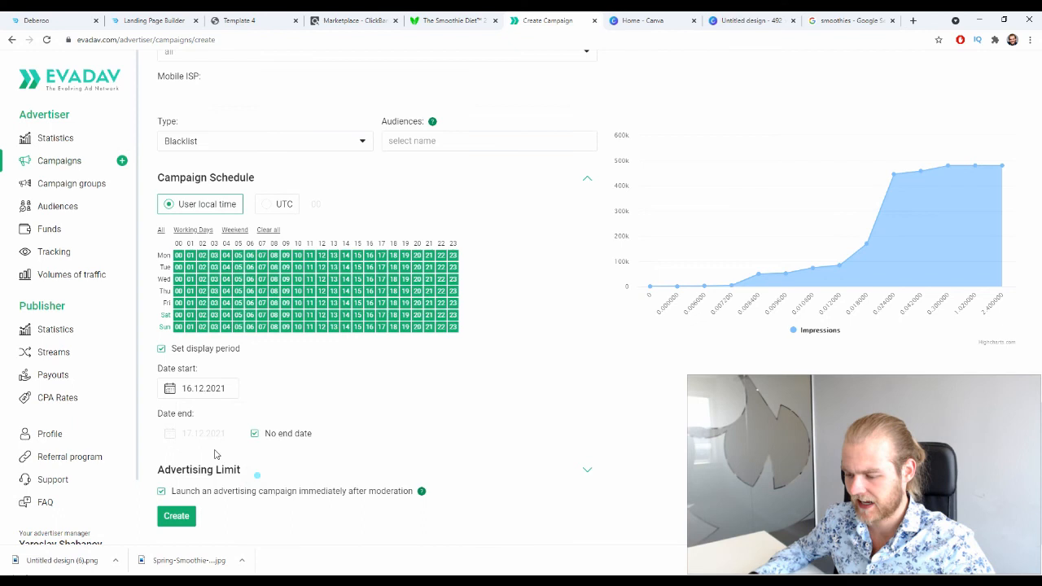
Turn off the no end date option and set the display period's end date to 14.01.2022
{"action": "left_click", "coordinate": [254, 434]}
{"action": "left_click", "coordinate": [272, 437]}
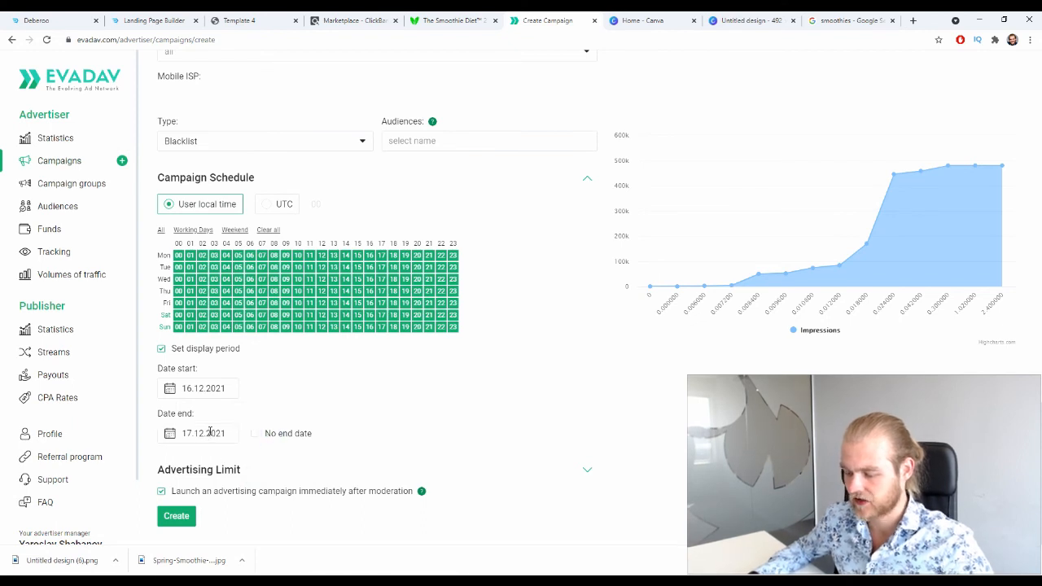
{"action": "left_click", "coordinate": [220, 431]}
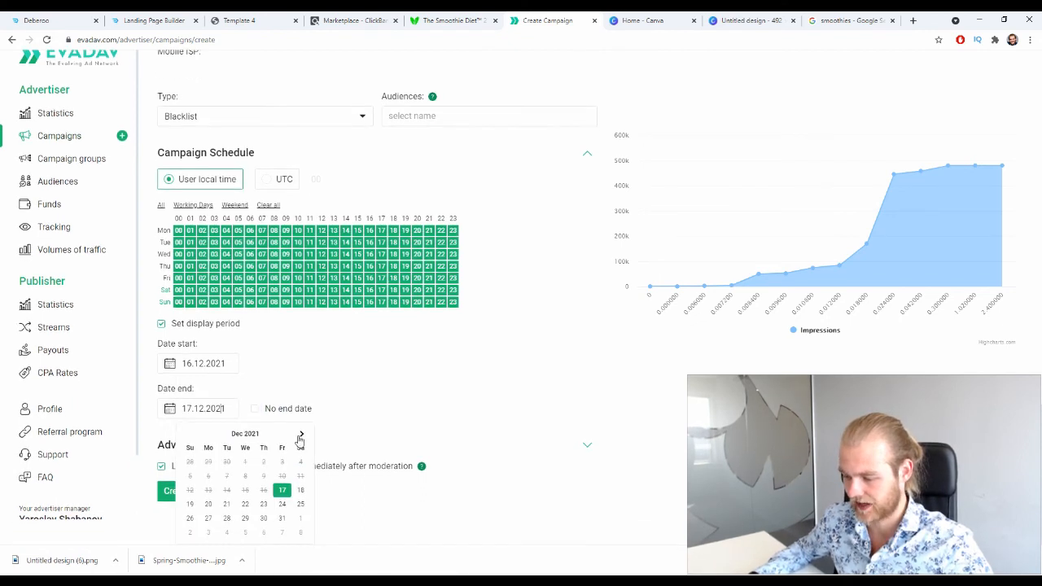
{"action": "left_click", "coordinate": [302, 434]}
{"action": "left_click", "coordinate": [280, 491]}
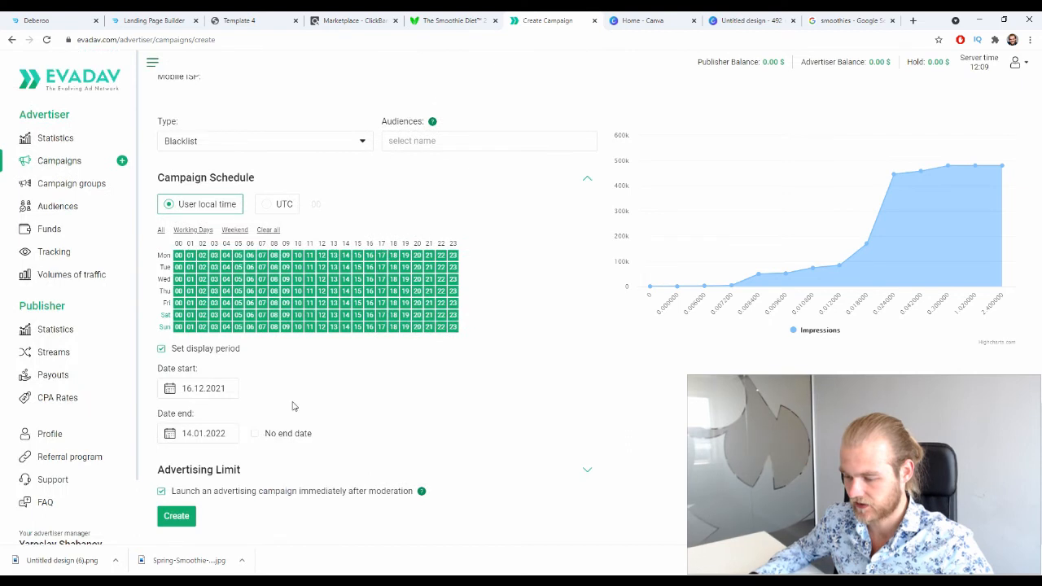
Turn the no end date option back on and disable the display period
{"action": "left_click", "coordinate": [257, 433]}
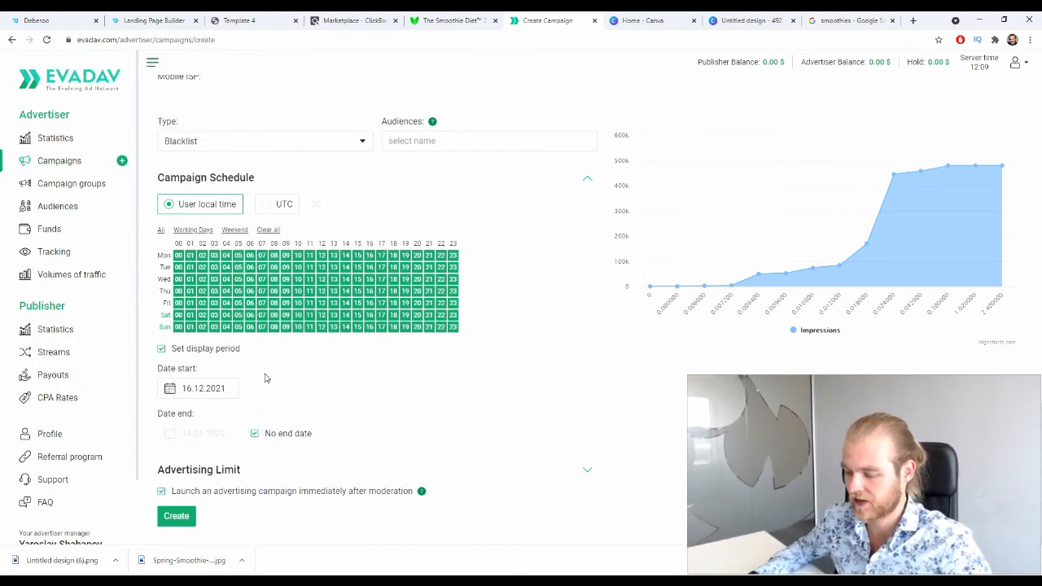
{"action": "left_click", "coordinate": [161, 349]}
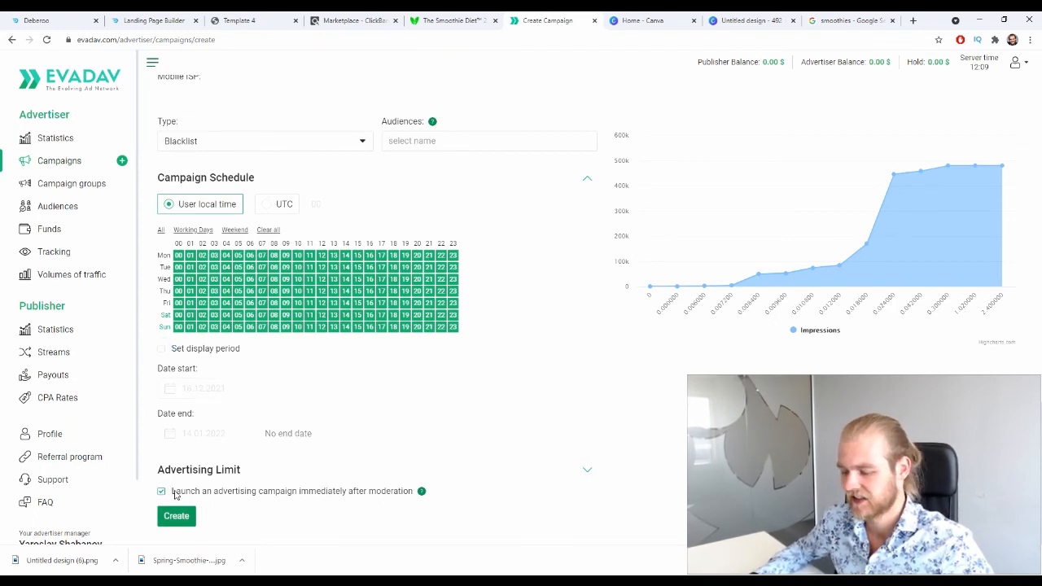
Expand the advertising limits and set the daily budget to $300, leaving the total budget and click limits empty
{"action": "left_click", "coordinate": [565, 471]}
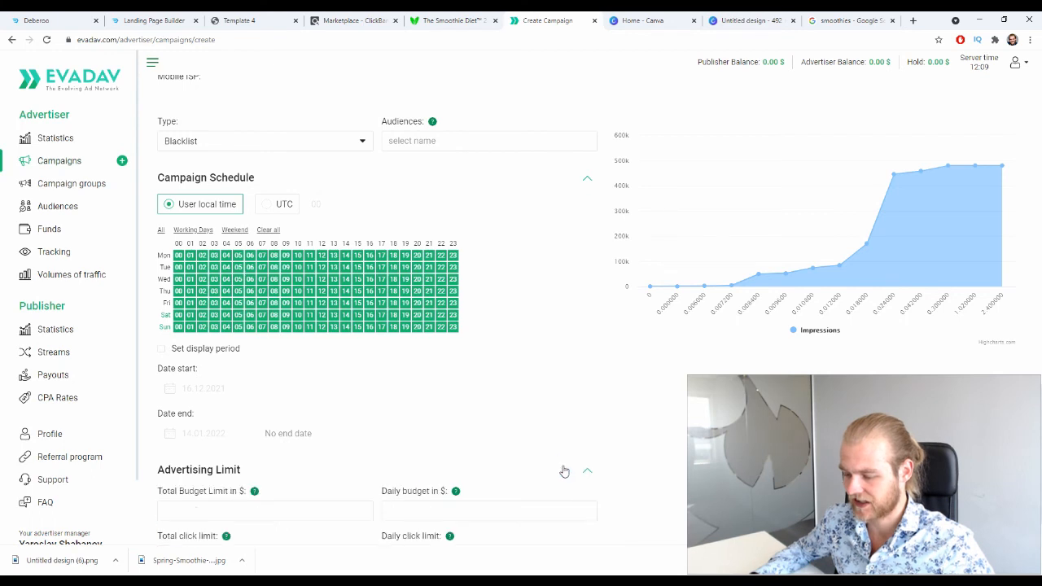
{"action": "scroll", "coordinate": [488, 423], "scroll_direction": "down", "scroll_amount": 1}
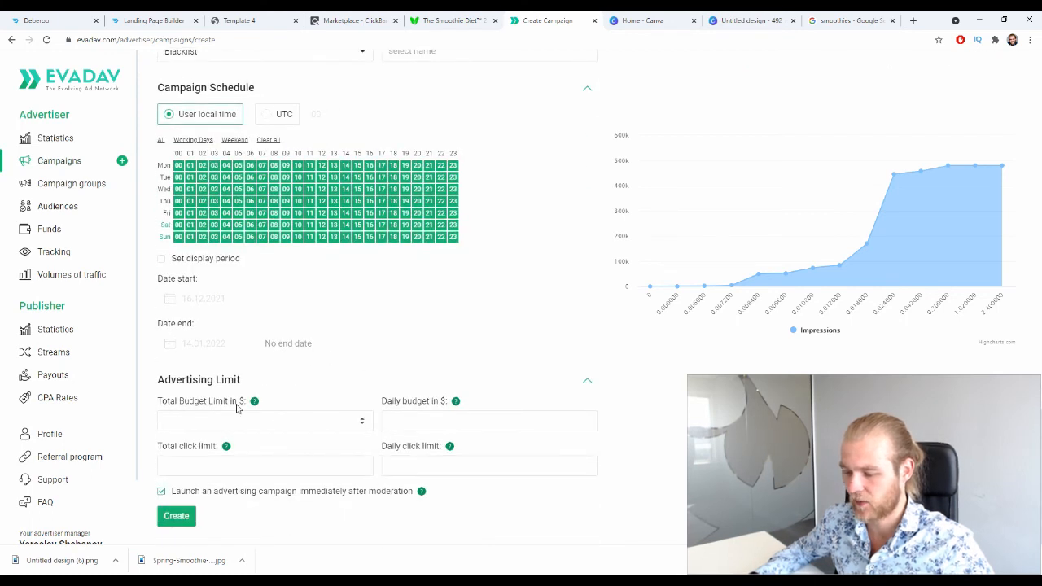
{"action": "left_click", "coordinate": [228, 423]}
{"action": "left_click", "coordinate": [417, 421]}
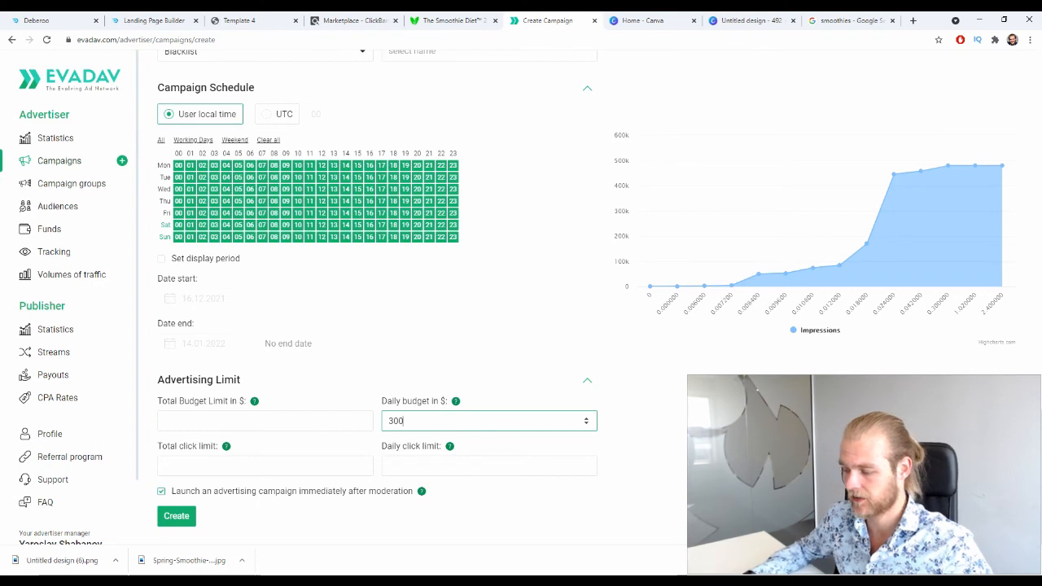
{"action": "left_click", "coordinate": [709, 433]}
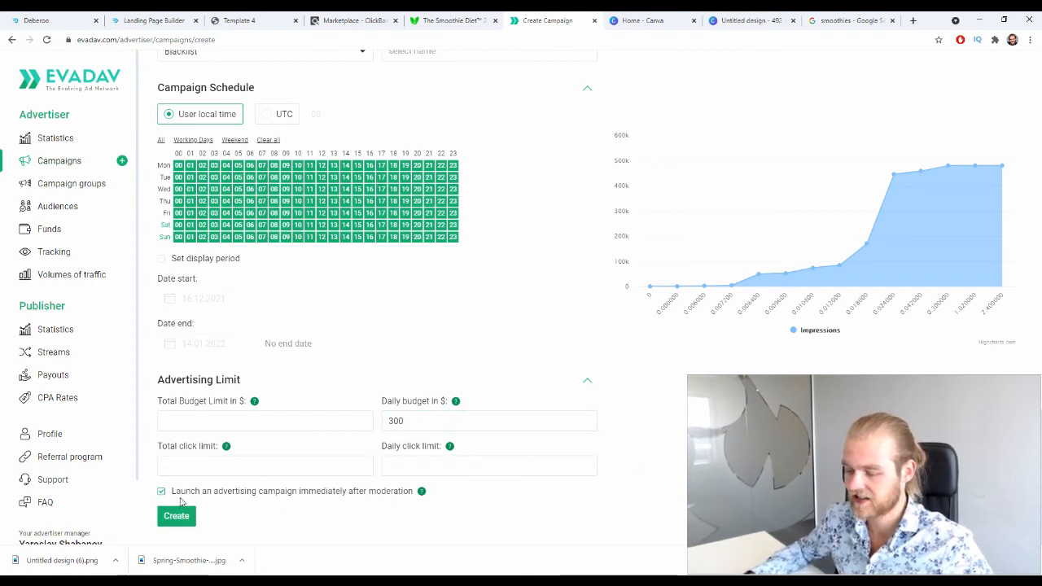
Turn off launching the campaign immediately after moderation and submit the campaign for creation
{"action": "left_click_drag", "start_coordinate": [171, 491], "coordinate": [368, 497]}
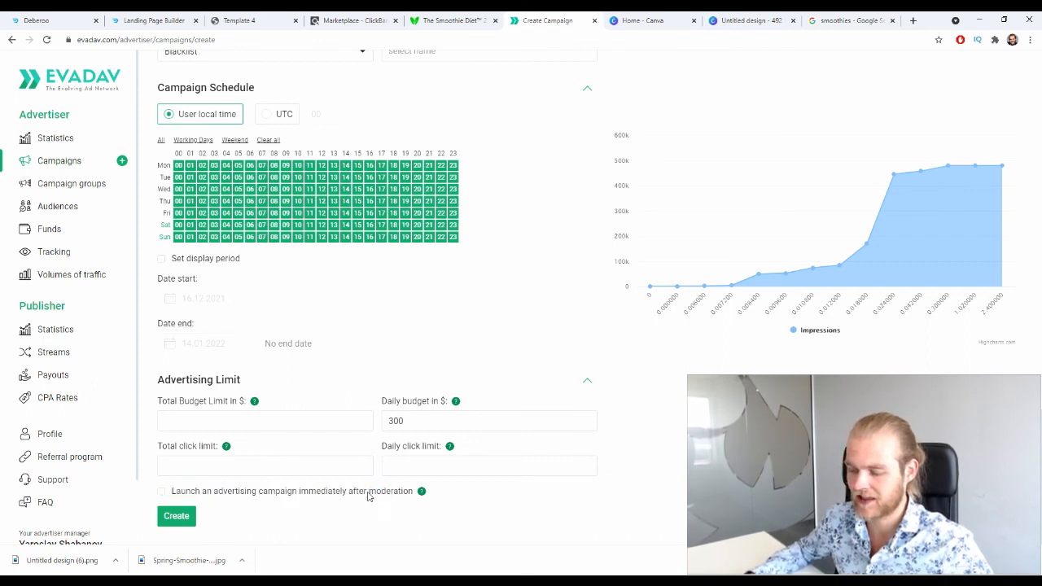
{"action": "left_click", "coordinate": [161, 491]}
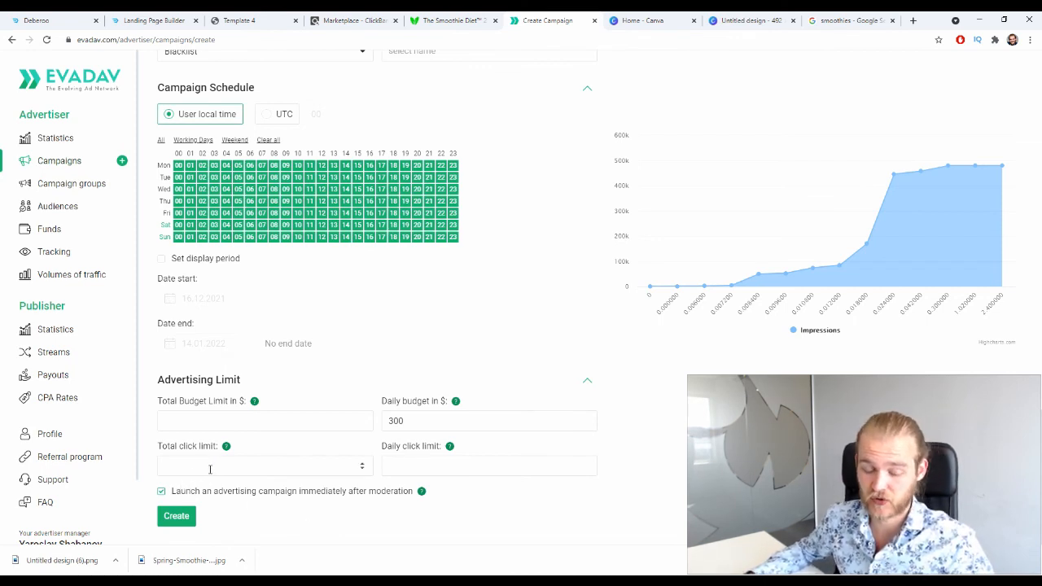
{"action": "left_click", "coordinate": [162, 491]}
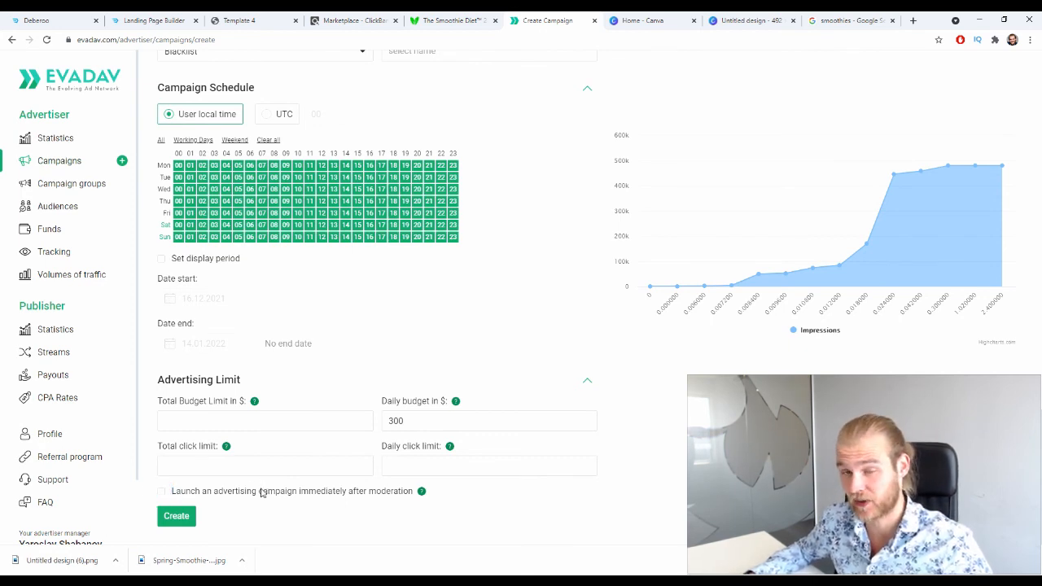
{"action": "left_click", "coordinate": [167, 521]}
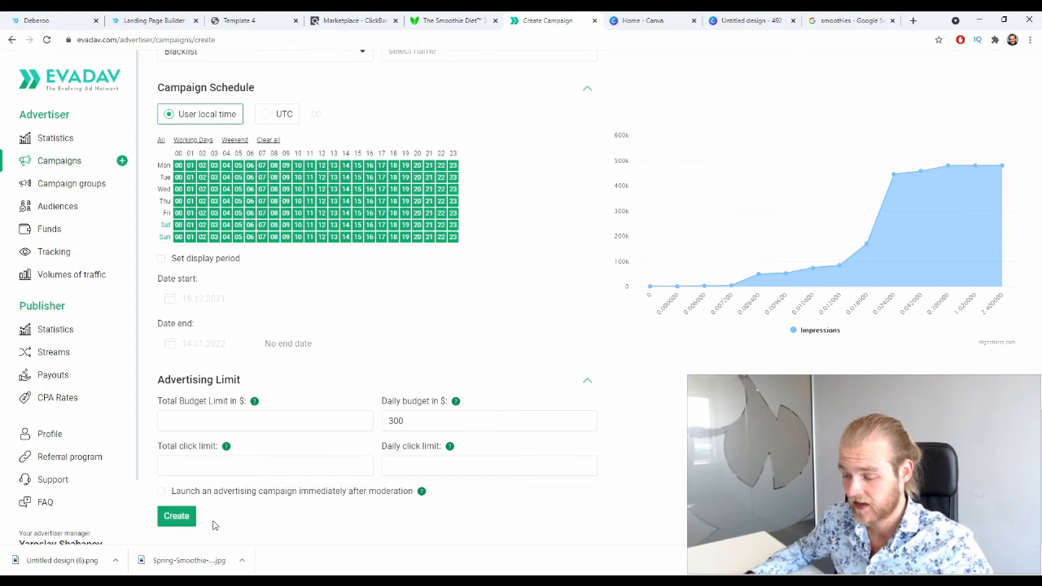